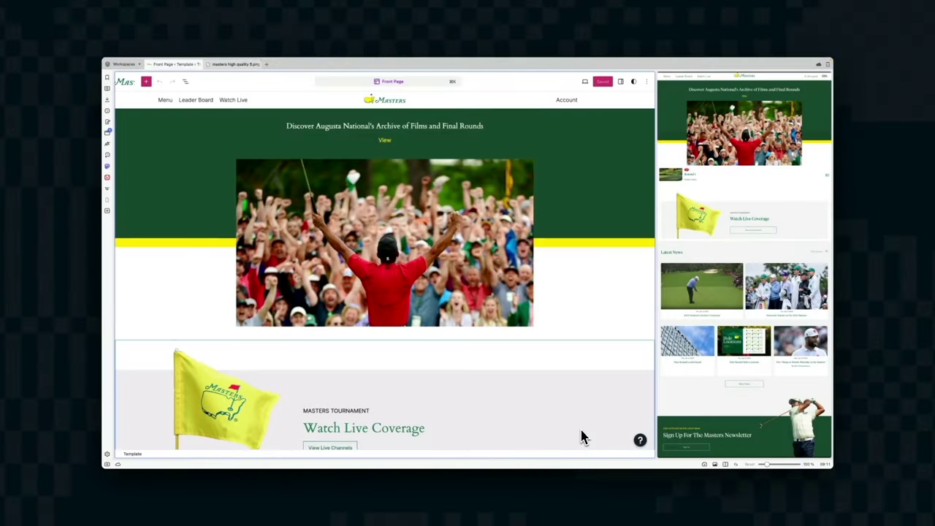
scroll(581, 437, down, 5)
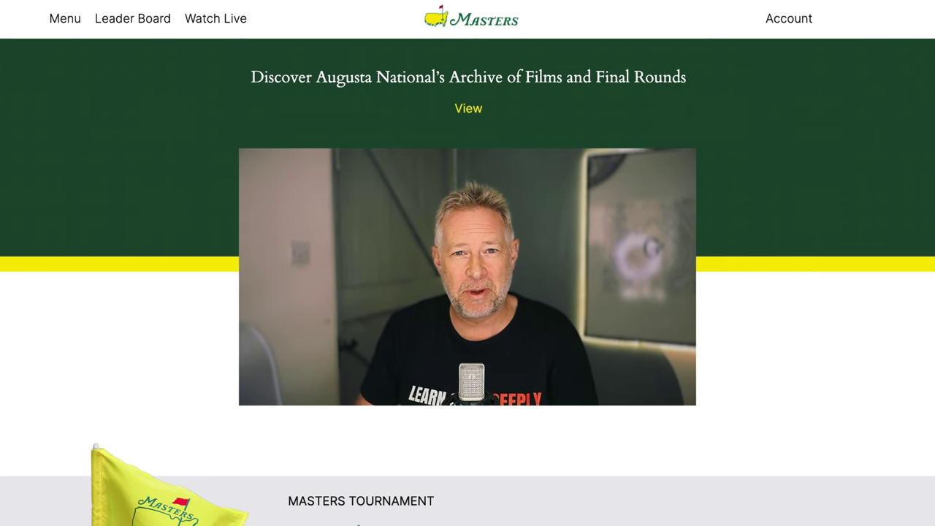
click(147, 88)
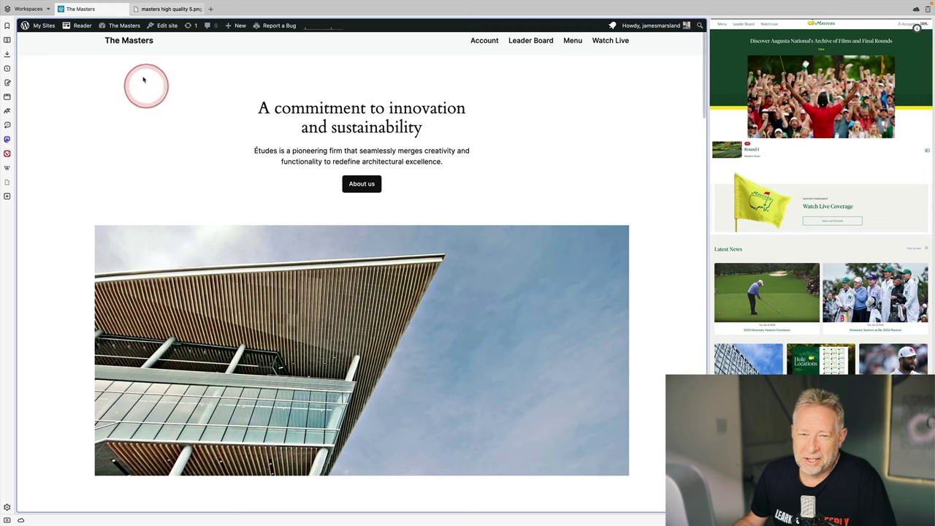
Go to the site's WordPress dashboard and open the site editor
mouse_move(123, 28)
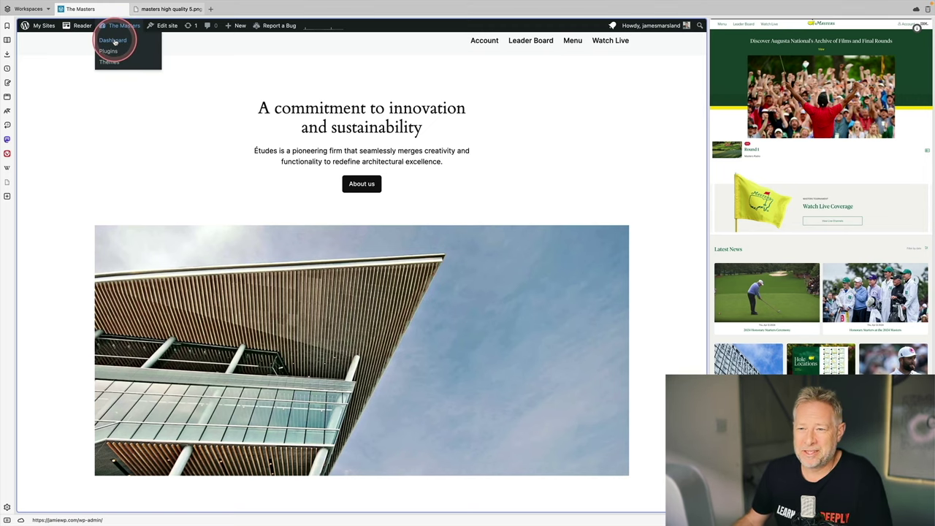
click(114, 42)
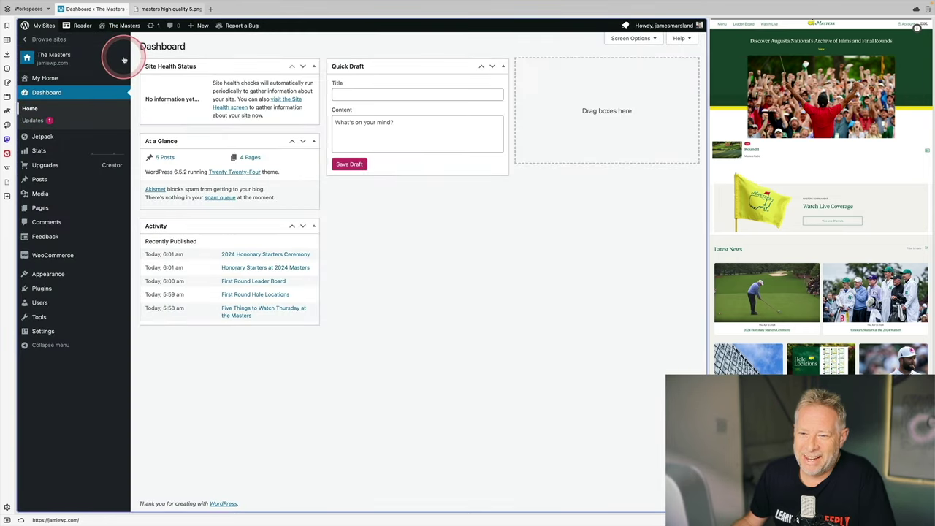
mouse_move(75, 274)
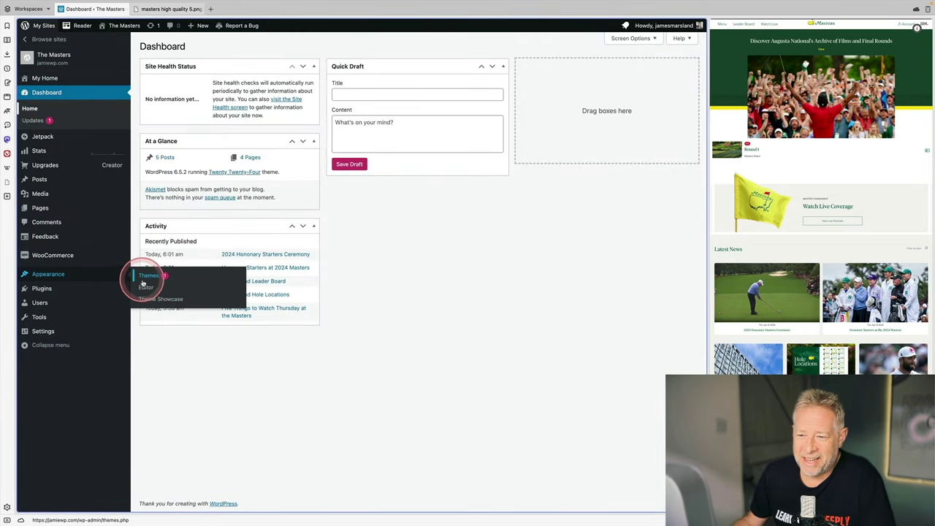
click(144, 286)
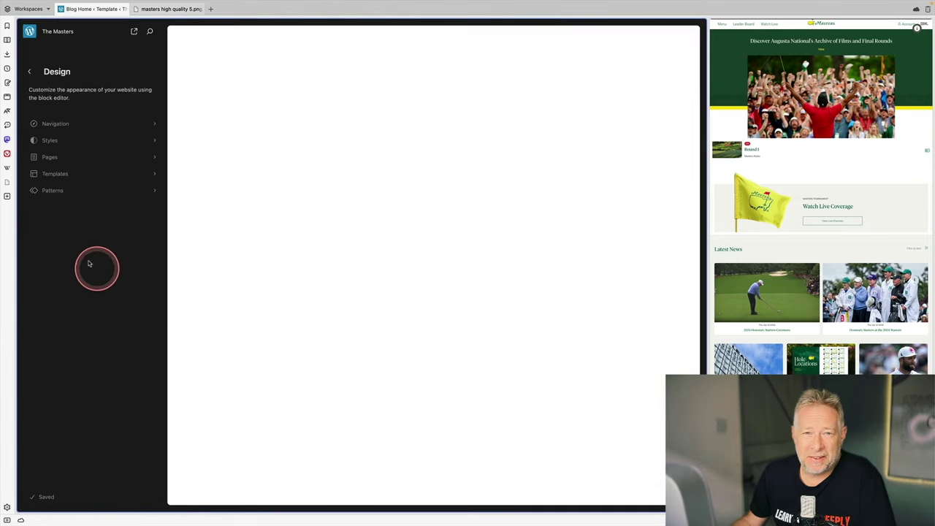
Add a new Front Page template and dismiss the choice of starting patterns to begin with a blank page
click(65, 174)
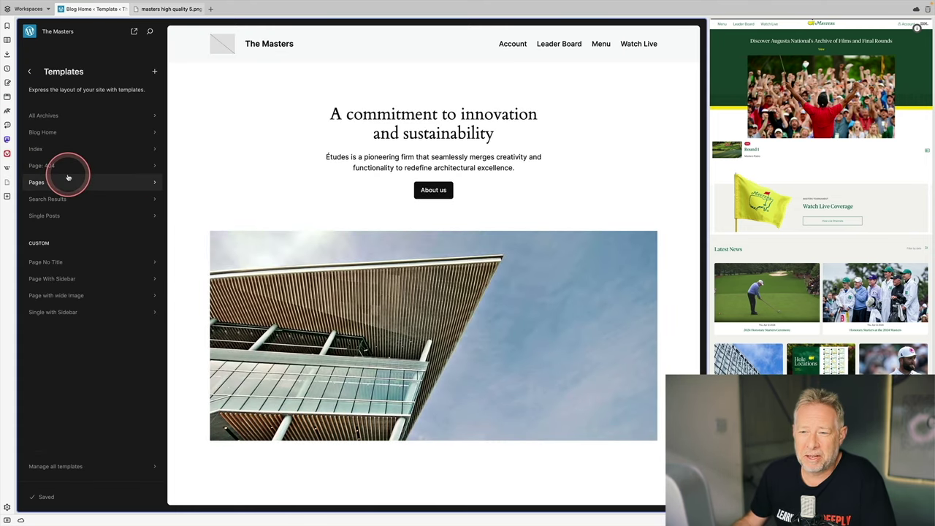
click(154, 74)
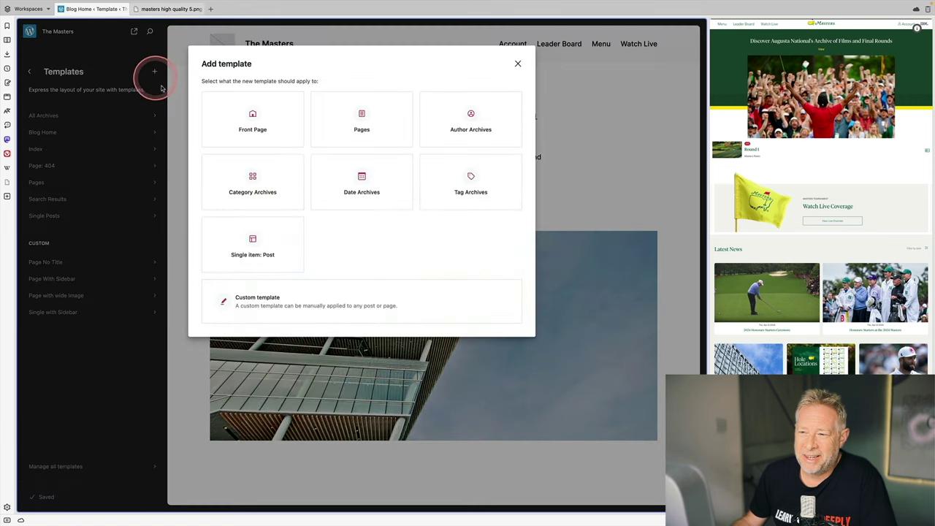
click(252, 125)
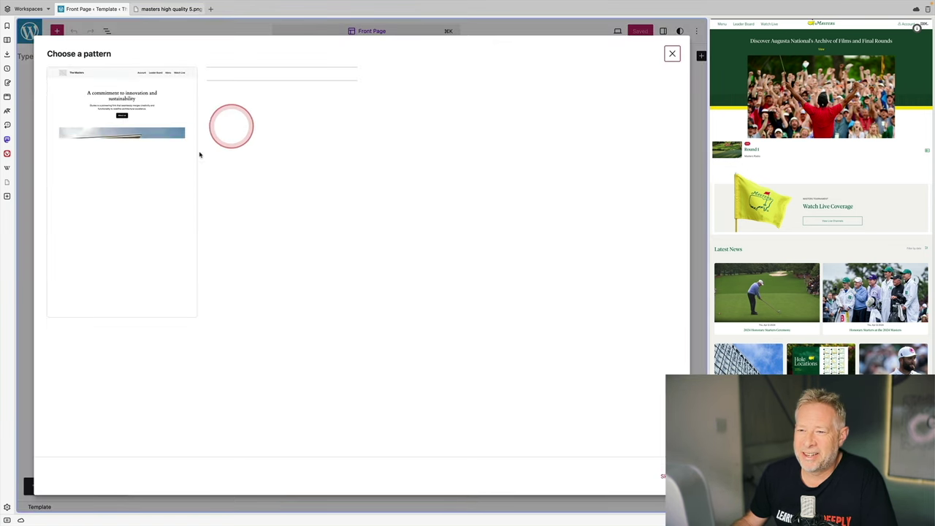
click(672, 57)
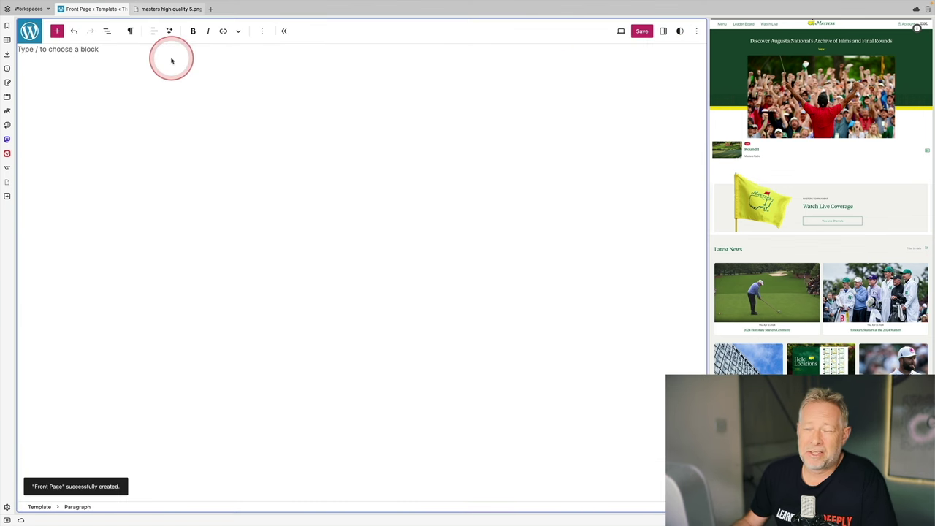
Insert the Header template part at the start of the blank Front Page template
click(172, 60)
text(/he)
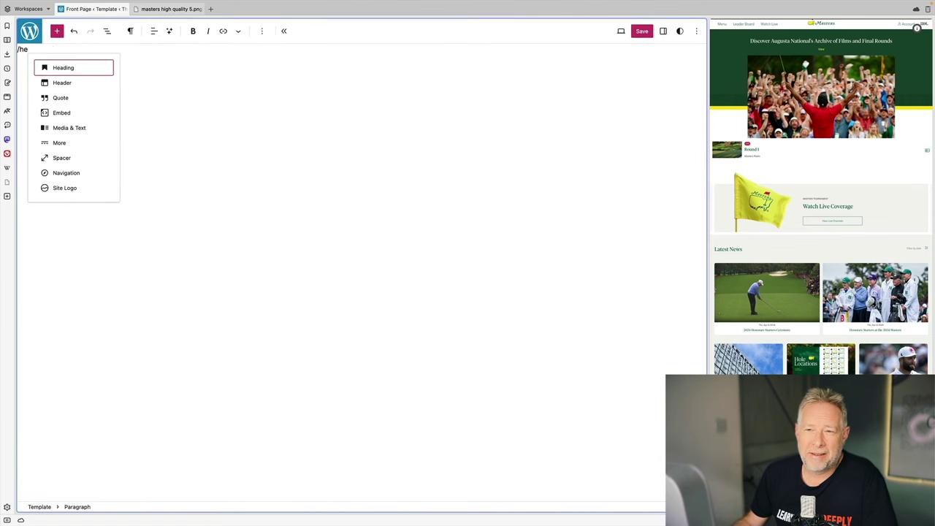
click(115, 86)
Delete the Group block inside the Header, including its title and navigation rows
click(94, 86)
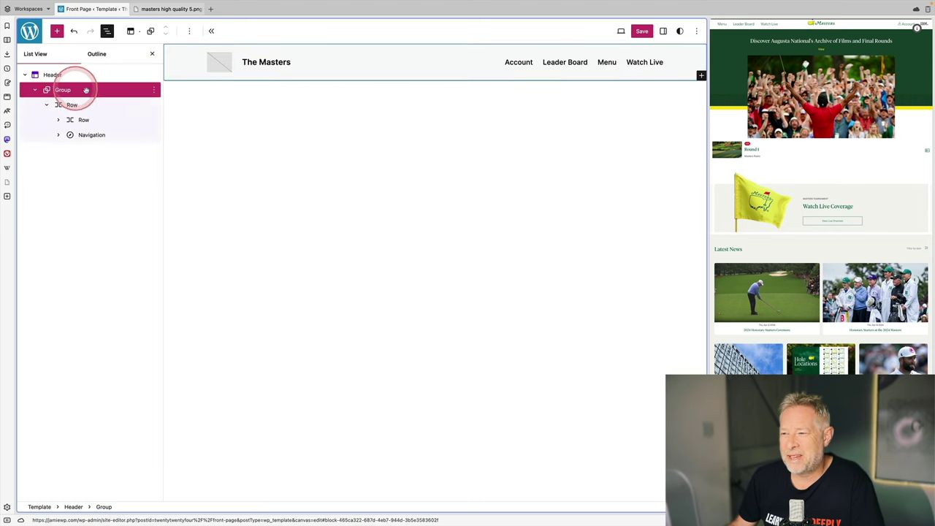
click(148, 87)
click(155, 90)
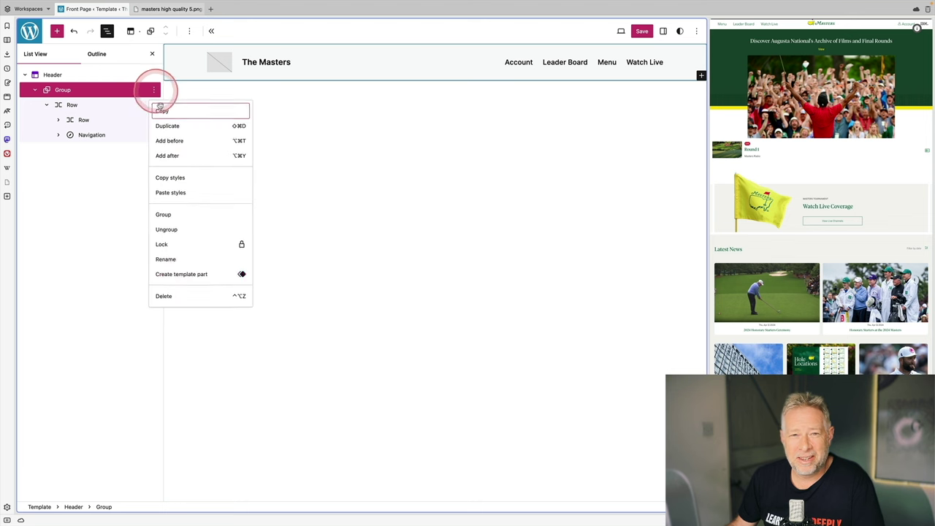
click(194, 317)
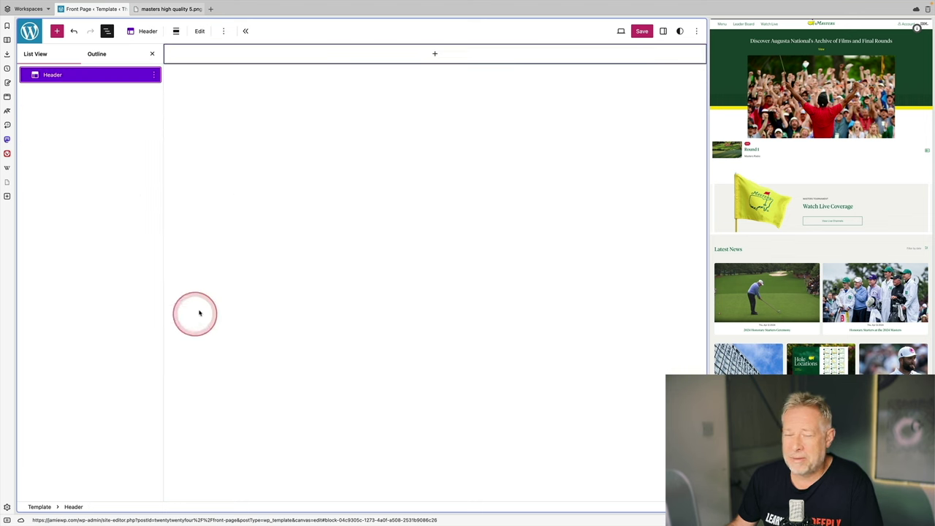
Insert a Columns block with the 33 / 33 / 33 layout into the empty Header
click(413, 57)
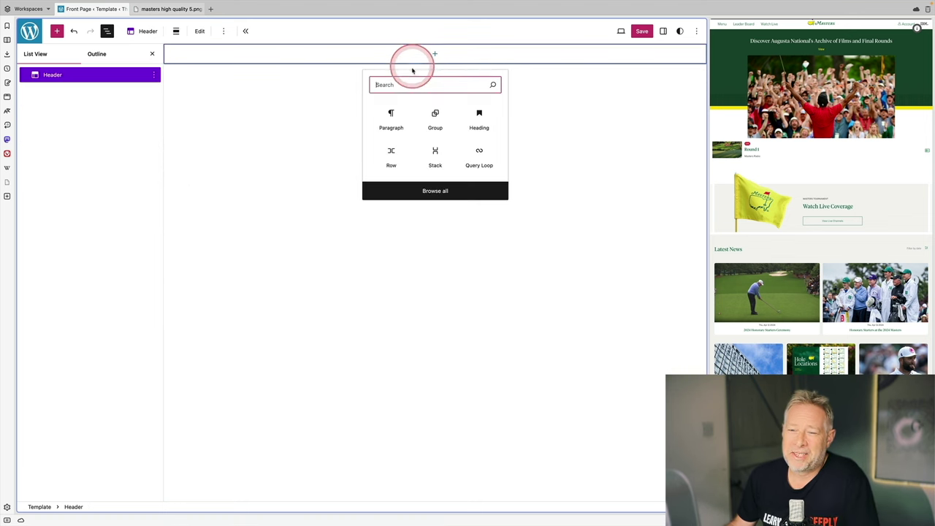
text(co)
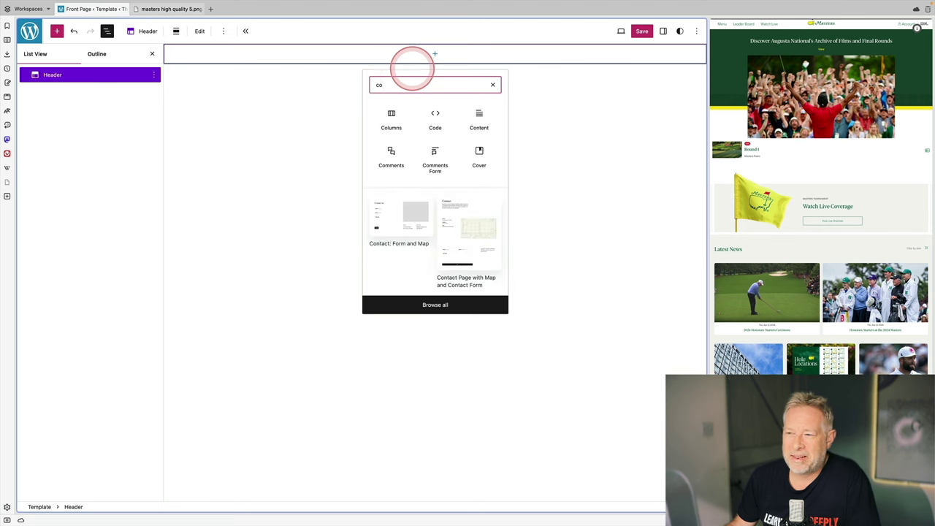
click(391, 119)
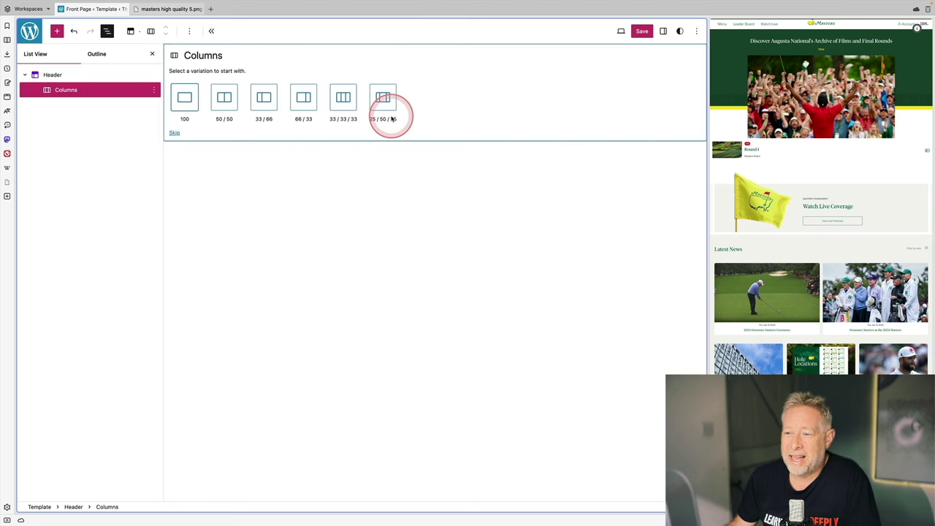
click(343, 97)
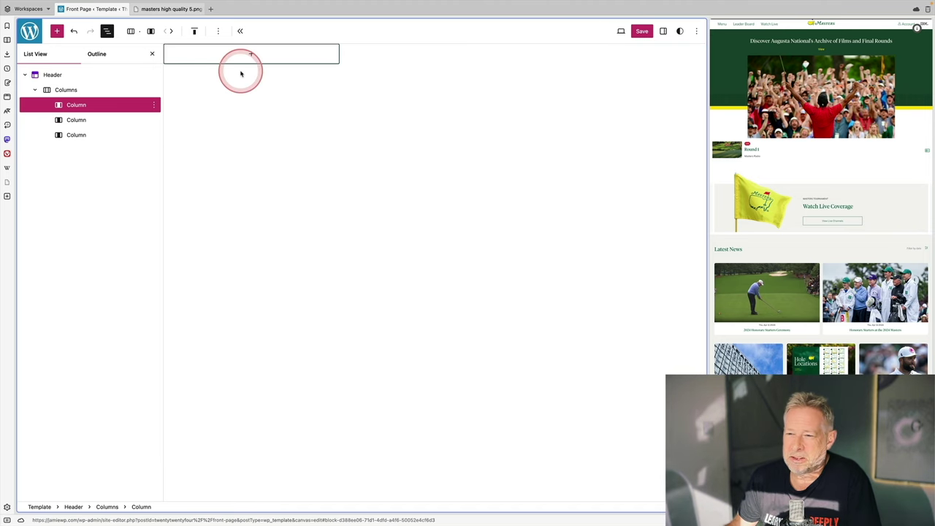
Insert a Site Logo block into the middle column of the header
click(435, 60)
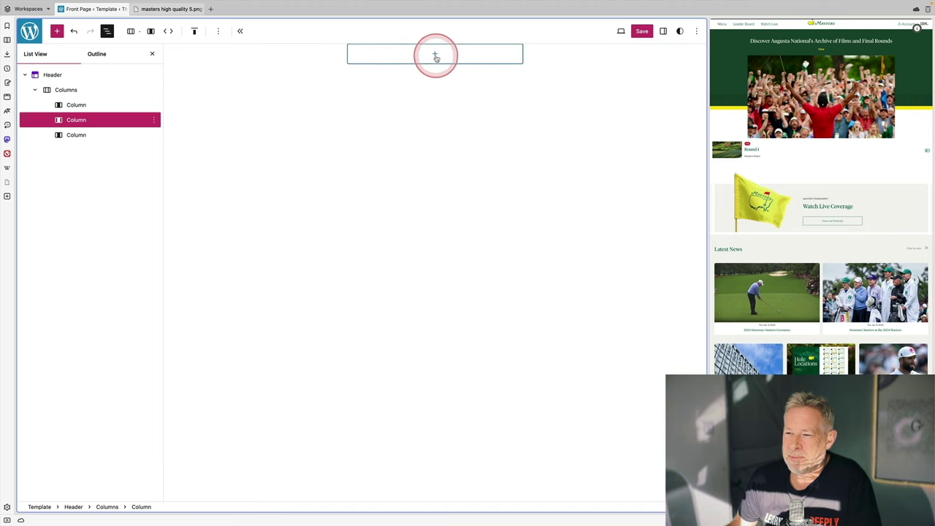
click(435, 55)
text(site)
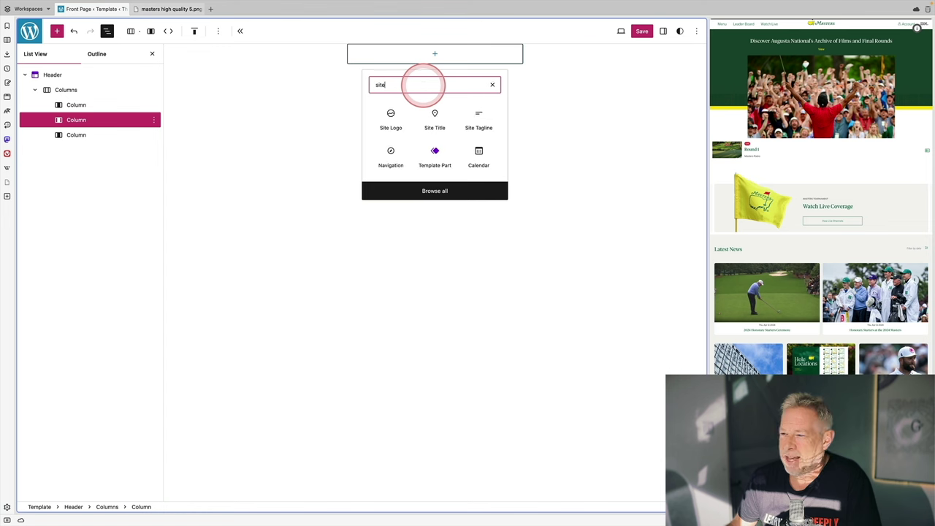
click(390, 117)
Set the Masters logo image from the media library as the site logo and align it to the center
click(359, 56)
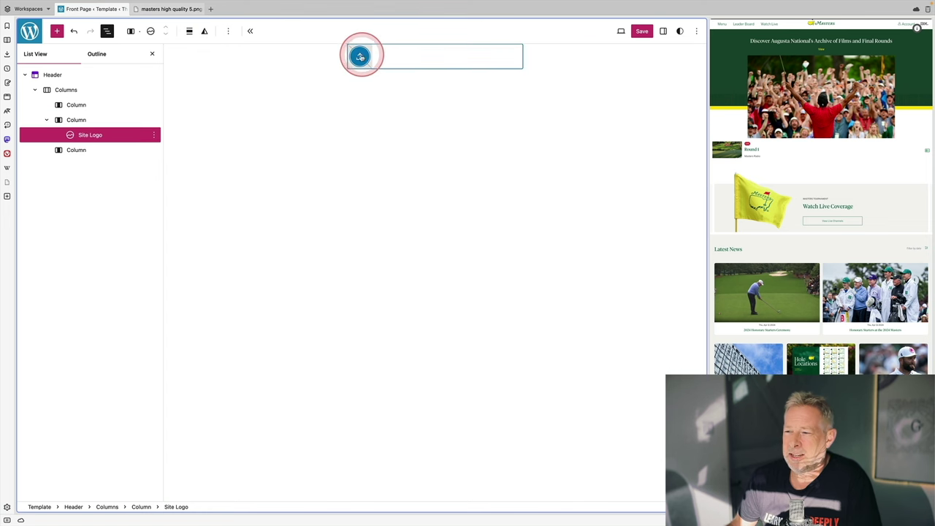
click(85, 143)
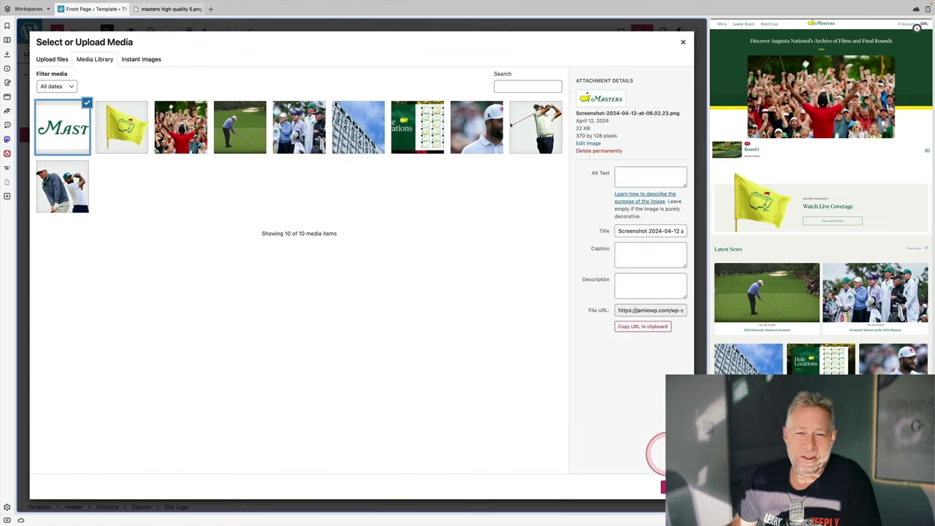
click(662, 486)
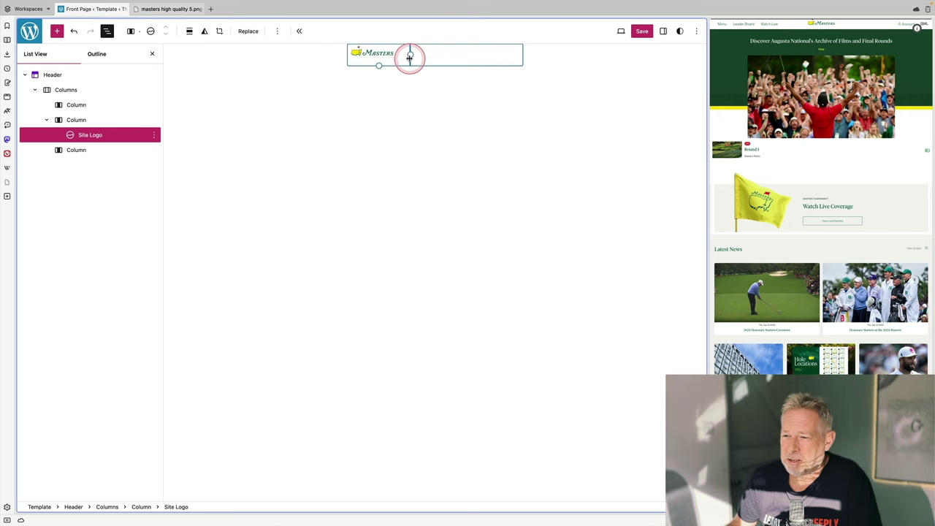
click(191, 31)
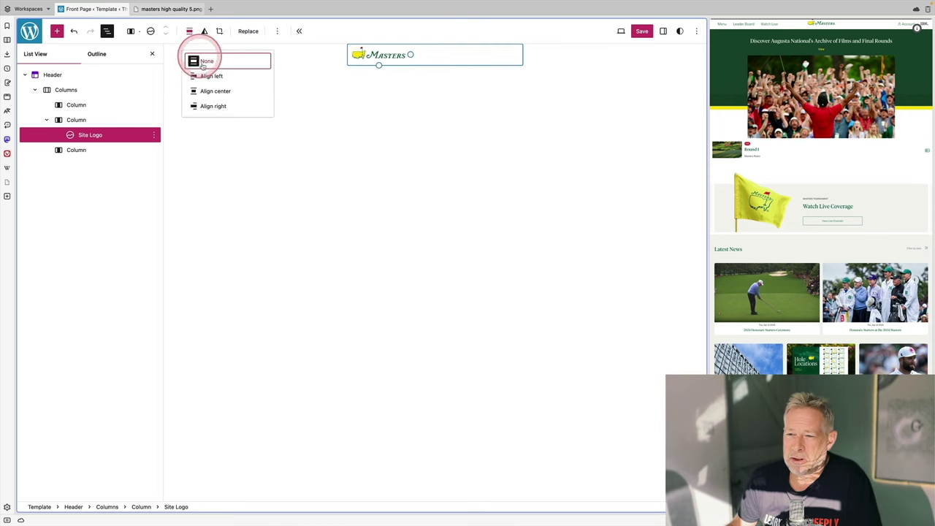
click(213, 90)
Insert a Navigation block into the first column of the header
click(252, 54)
text(nav)
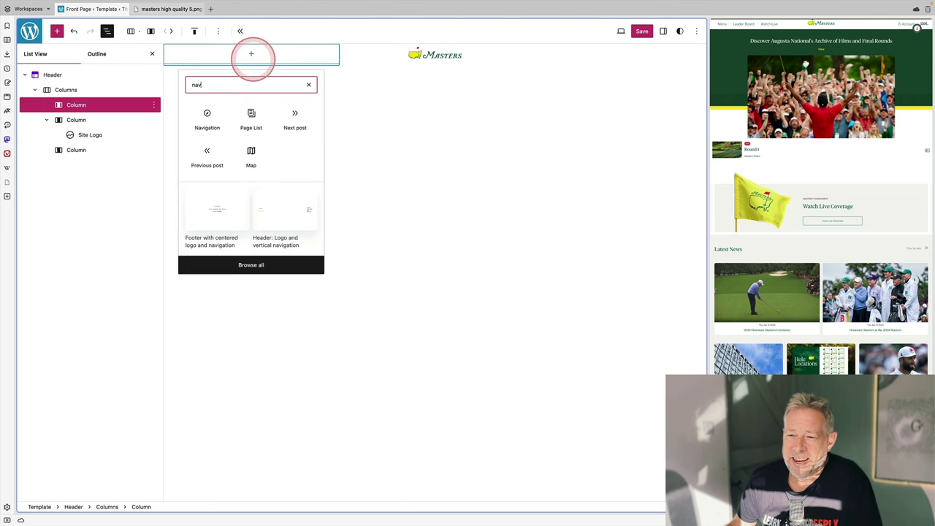
click(207, 113)
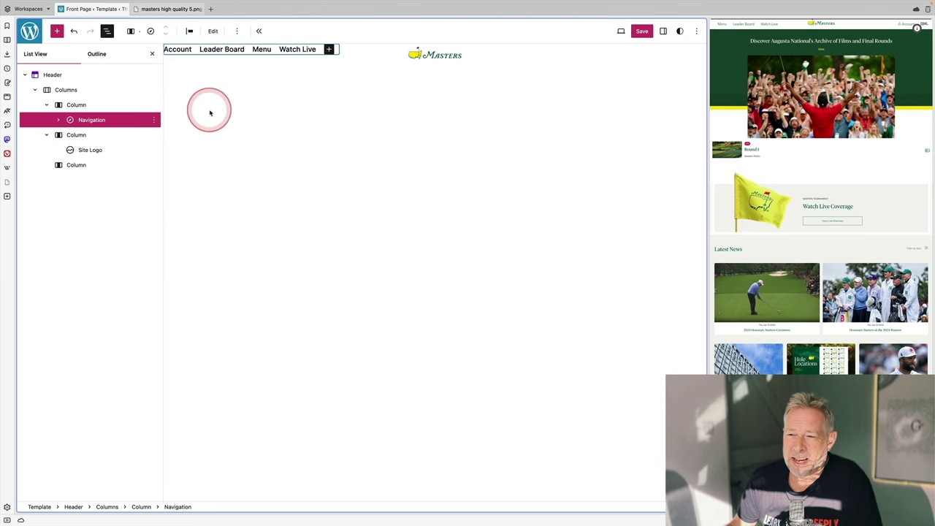
Set the header's Columns block to middle vertical alignment and close the block outline
click(107, 32)
click(107, 32)
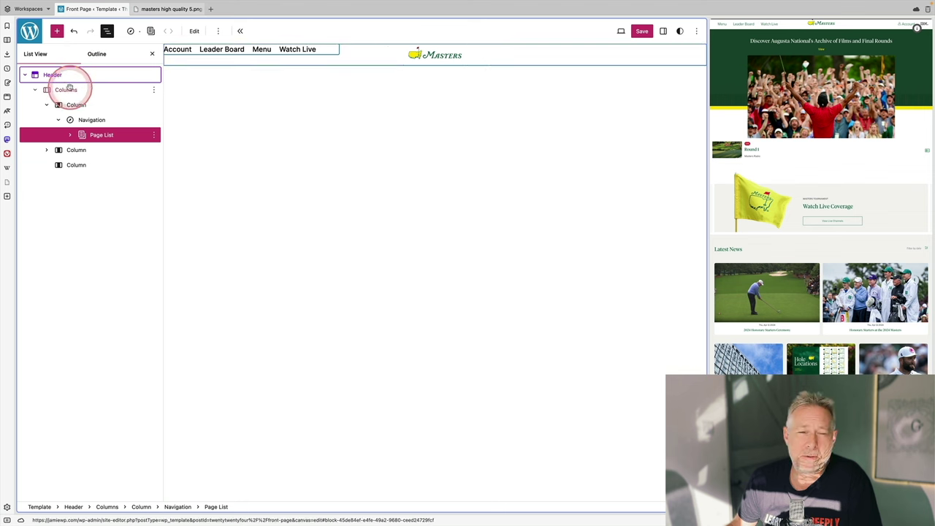
click(64, 88)
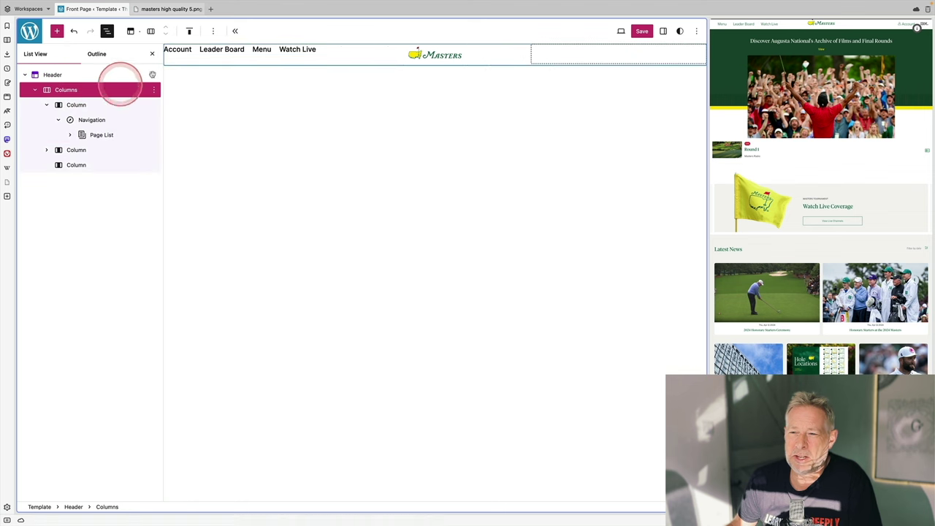
click(189, 32)
click(210, 78)
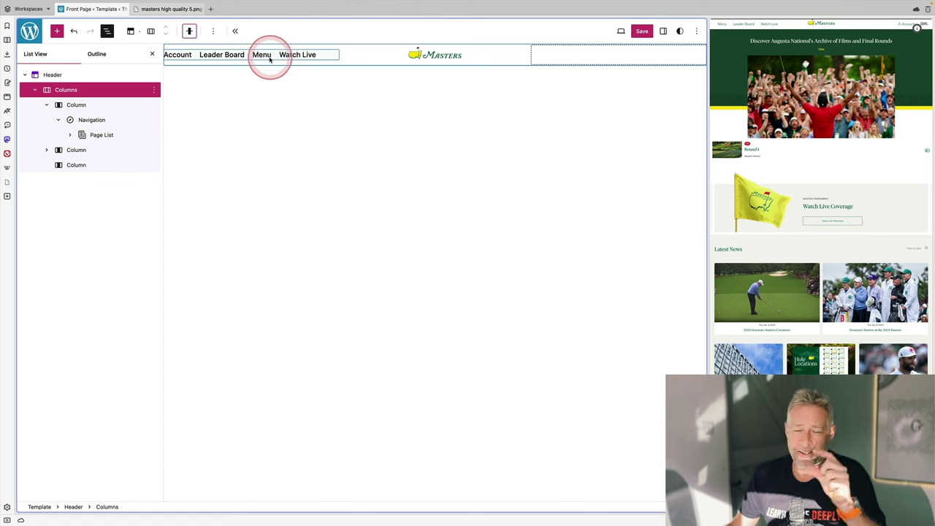
click(152, 53)
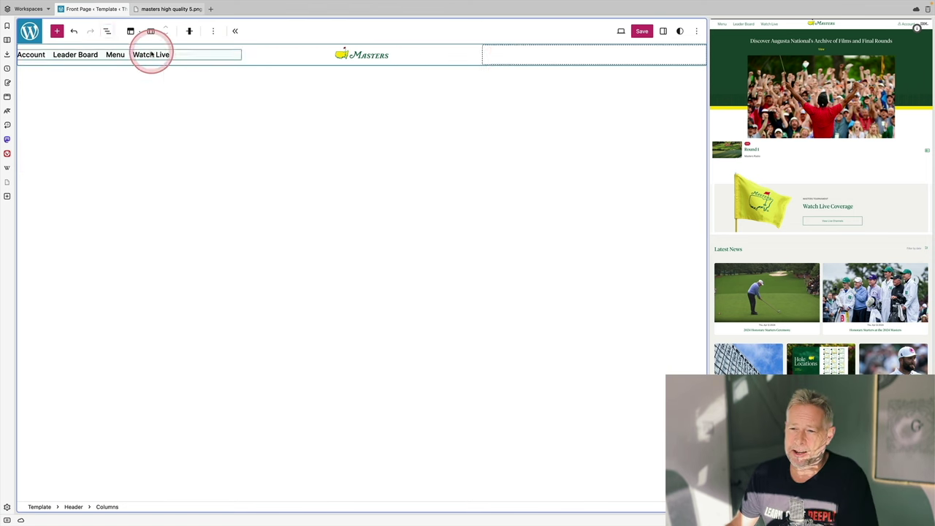
Insert a Navigation block into the third, empty column of the header
click(568, 56)
click(591, 55)
text(na)
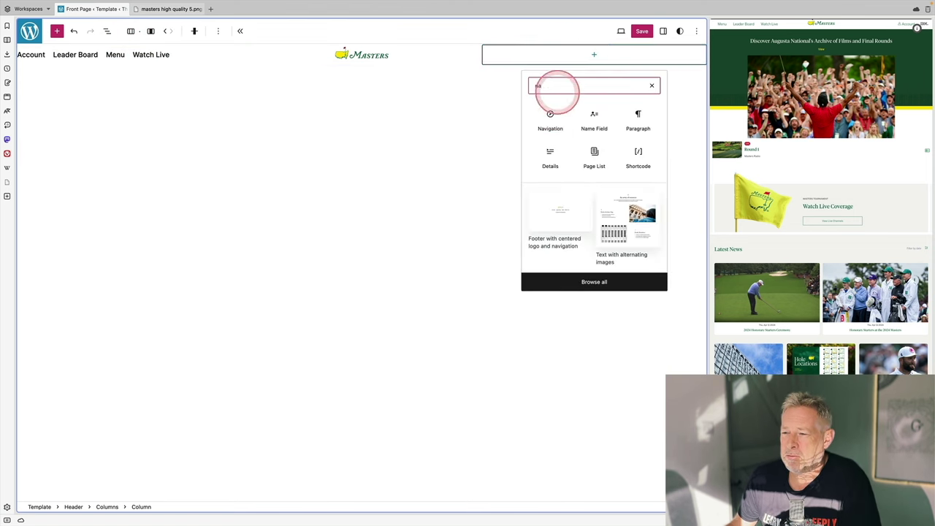
click(550, 117)
click(543, 57)
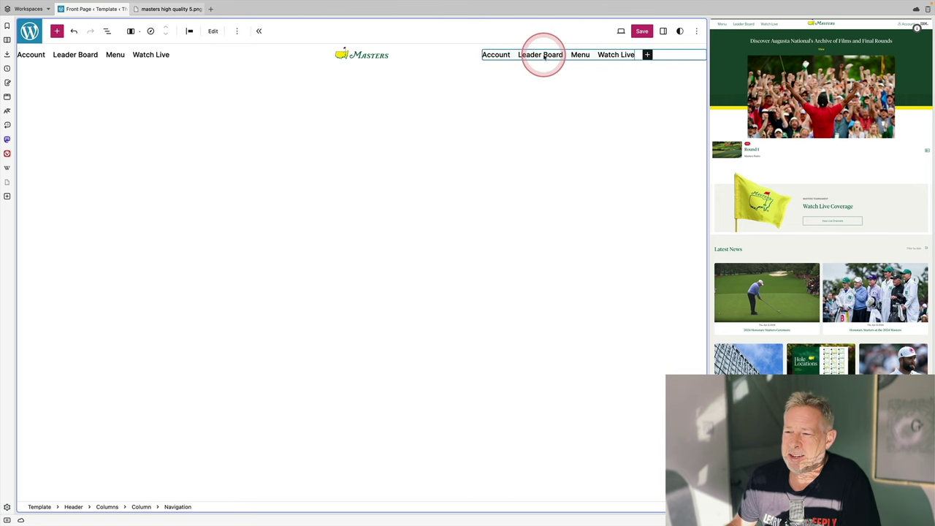
Justify the items of the first column's Navigation block to the center
click(162, 55)
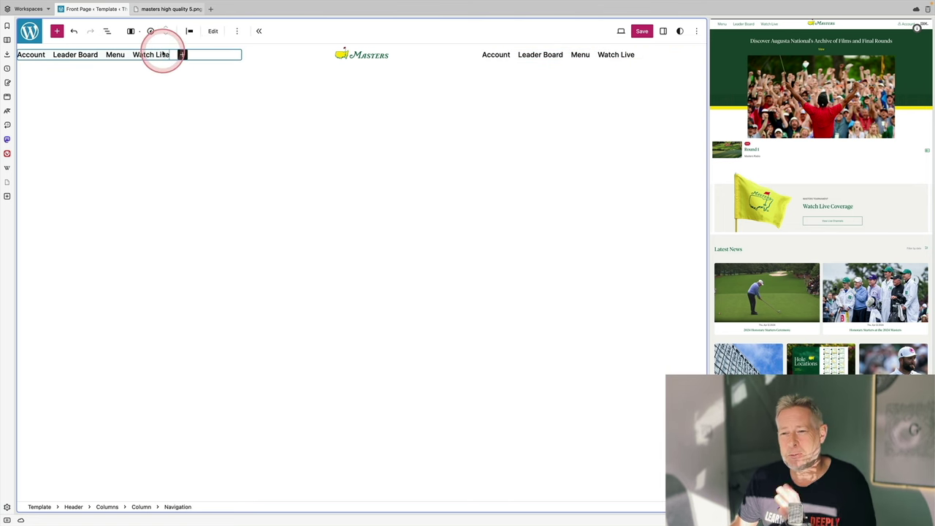
click(189, 30)
click(215, 75)
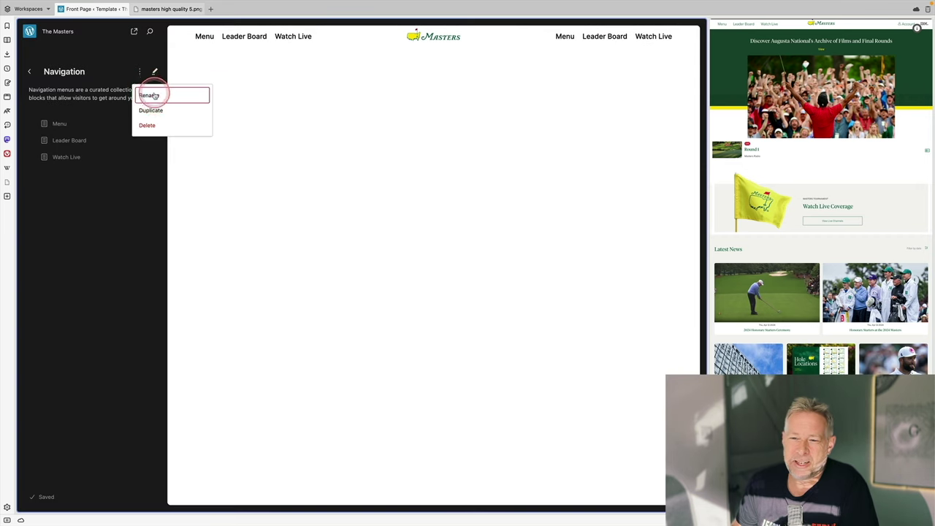
Rename the existing navigation menu to Menu Left and duplicate it
click(150, 95)
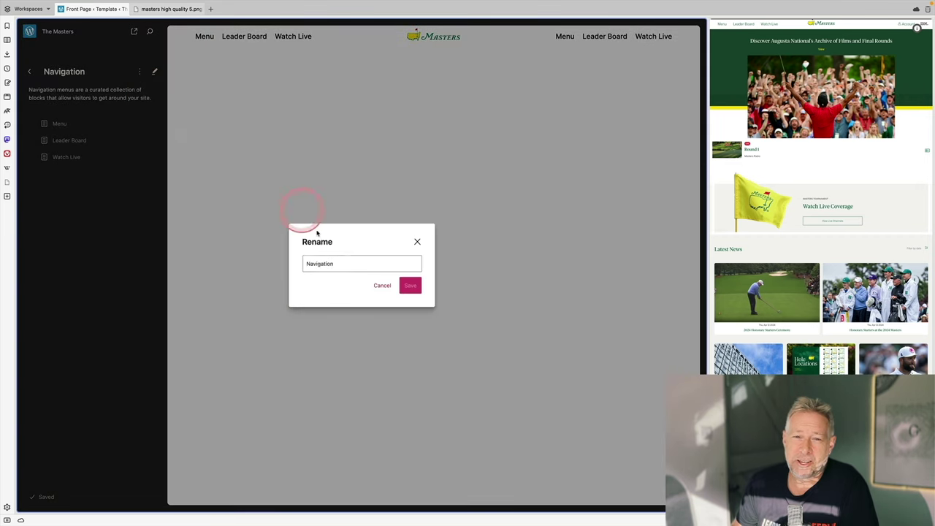
click(410, 285)
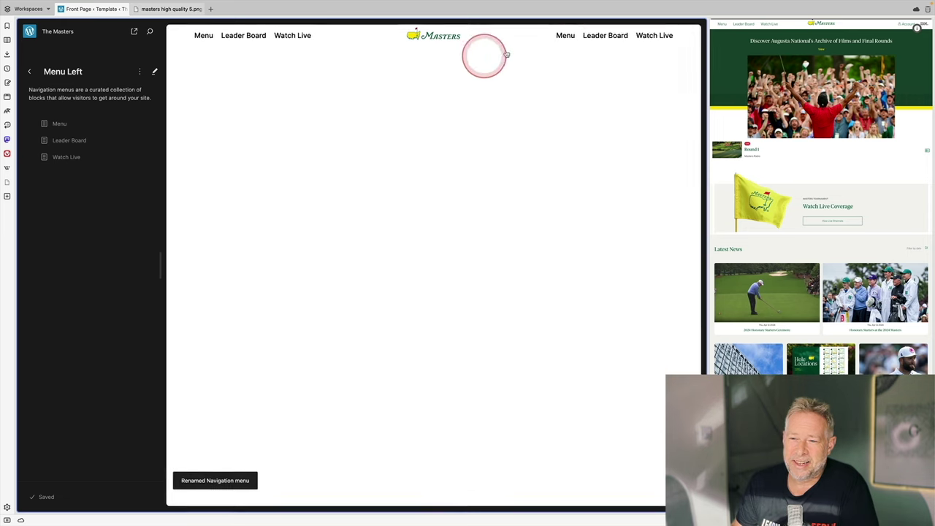
click(139, 70)
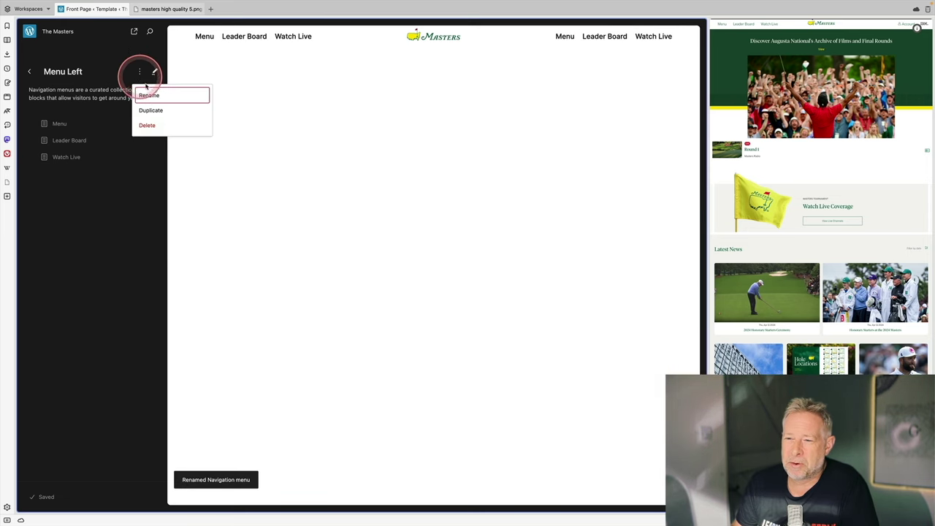
click(151, 109)
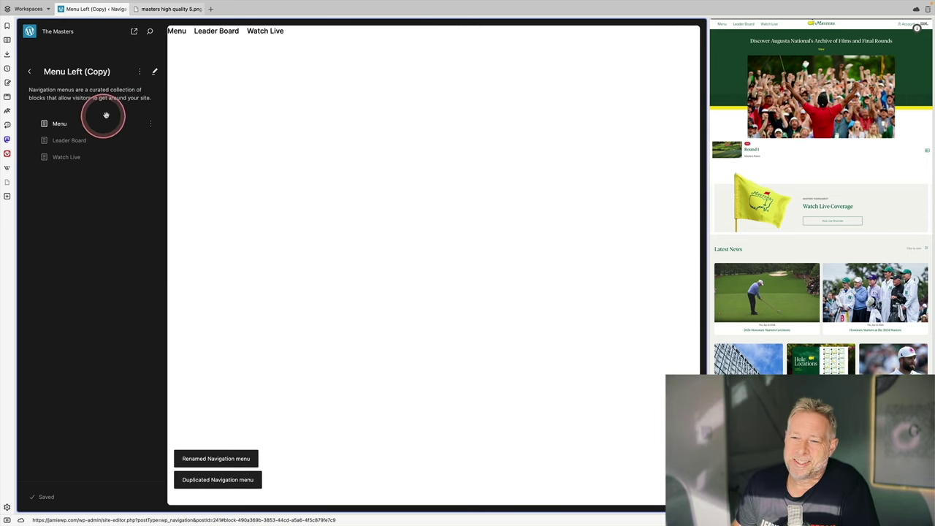
Rename the duplicated navigation menu to Menu Right
click(139, 71)
click(147, 95)
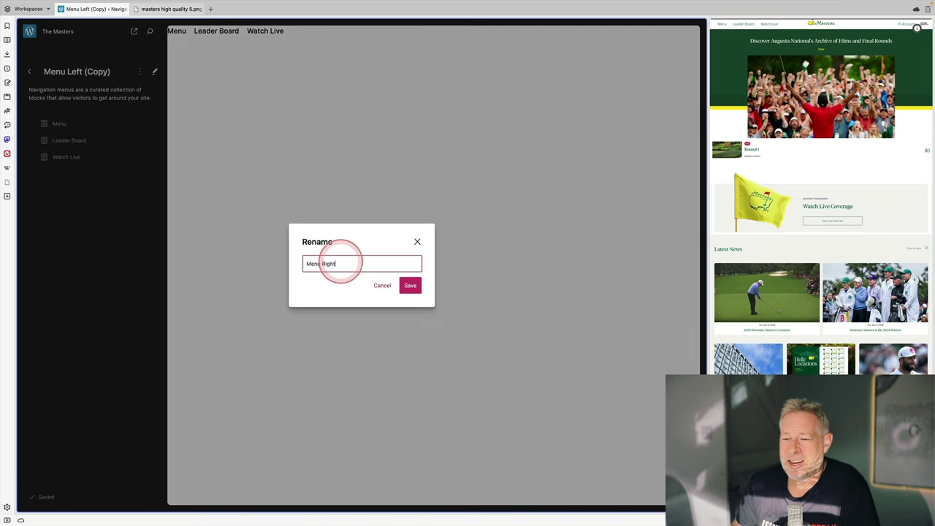
click(412, 285)
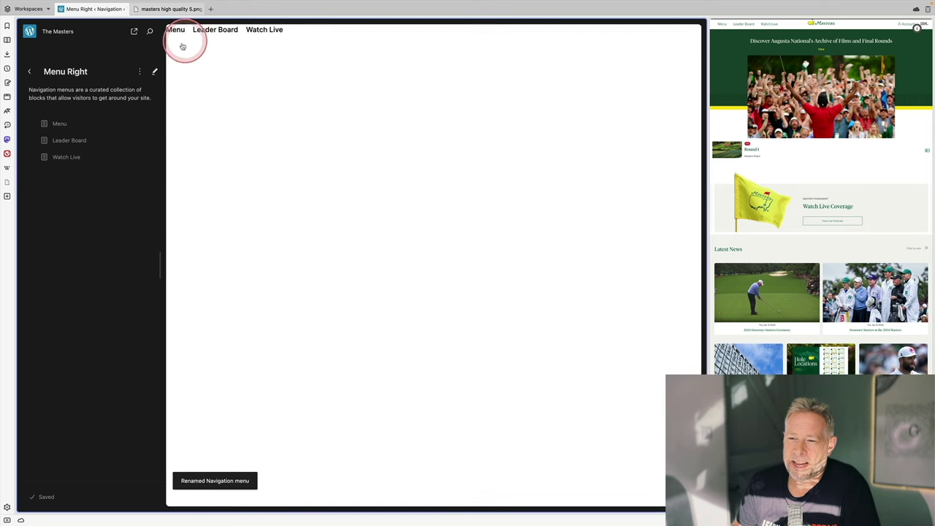
Open Menu Right for editing and add a link to the Account page after Watch Live
click(156, 71)
click(144, 62)
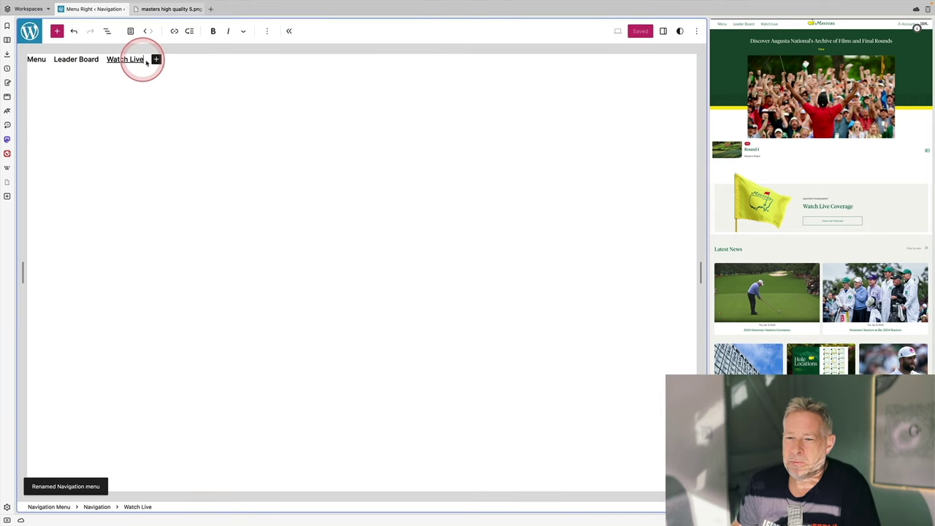
click(157, 60)
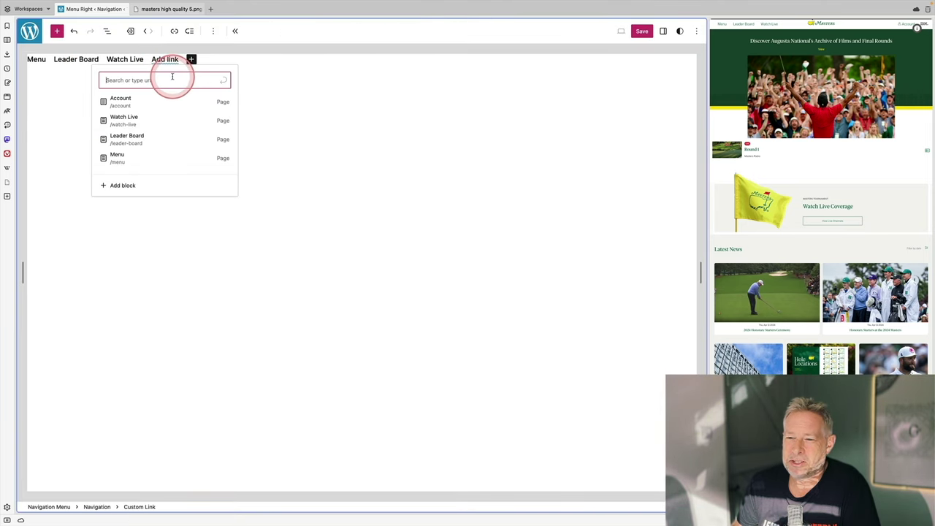
click(145, 98)
Delete the Menu, Leader Board and Watch Live links from Menu Right, keeping only Account
click(108, 31)
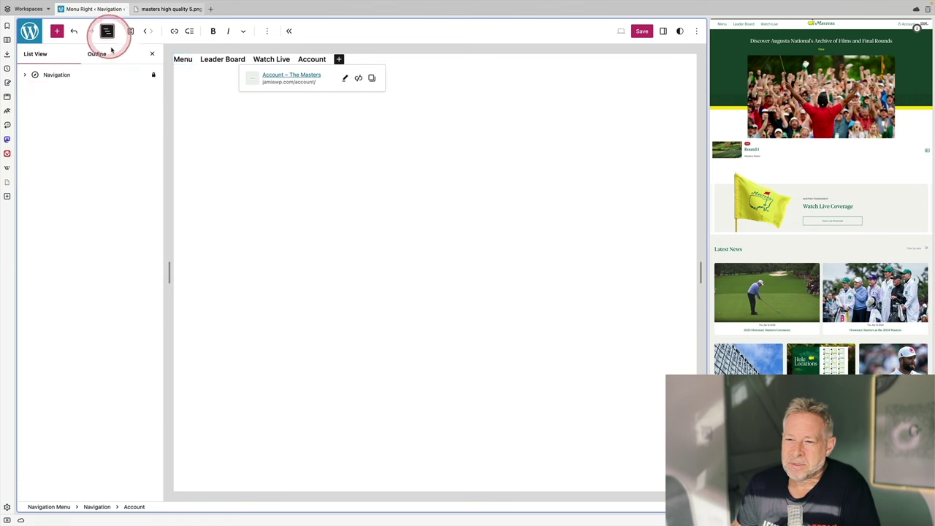
click(69, 119)
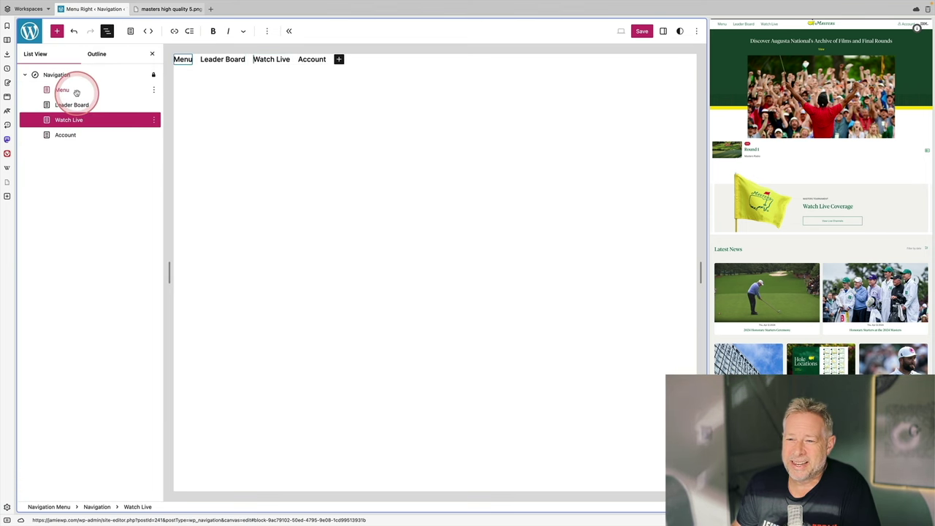
shift+click(82, 93)
click(153, 90)
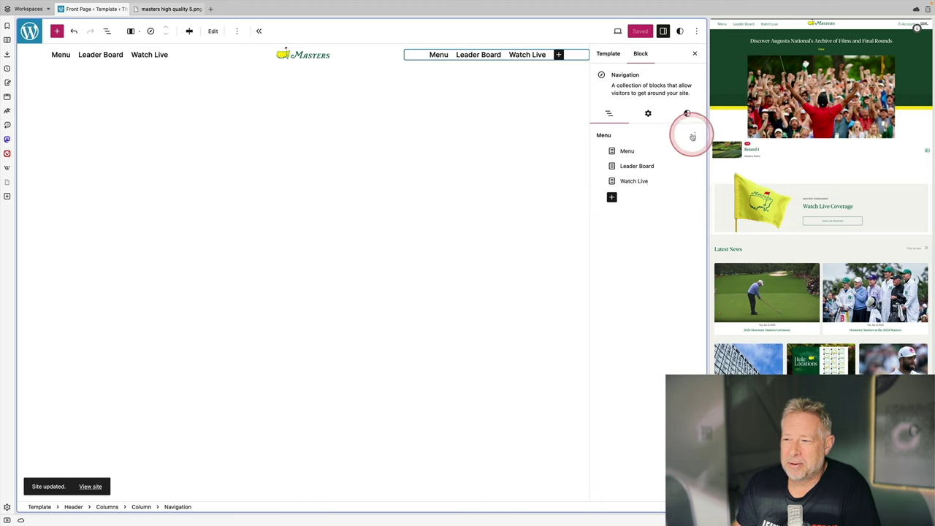
Assign Menu Right to the Navigation block in the header's third column
click(694, 136)
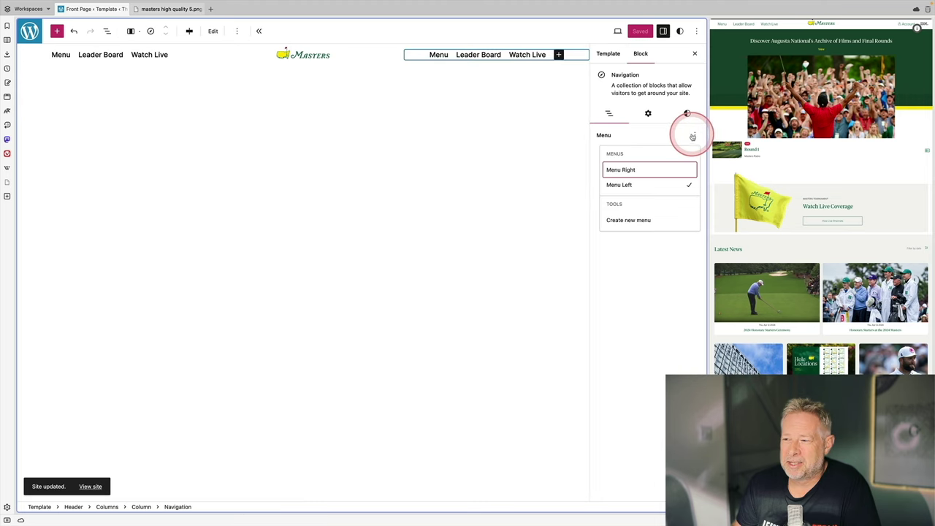
click(632, 167)
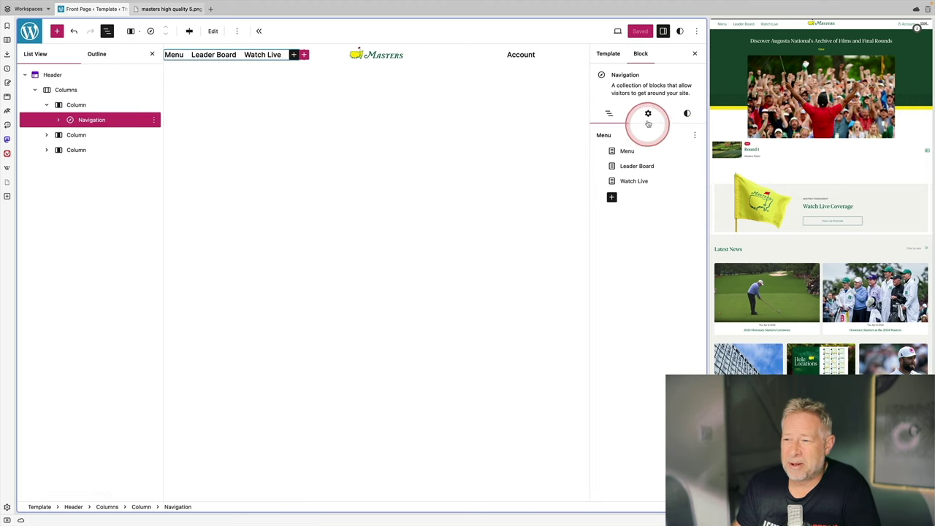
Add the Appearance typography option to the first column's Navigation block and set it to Light
click(686, 115)
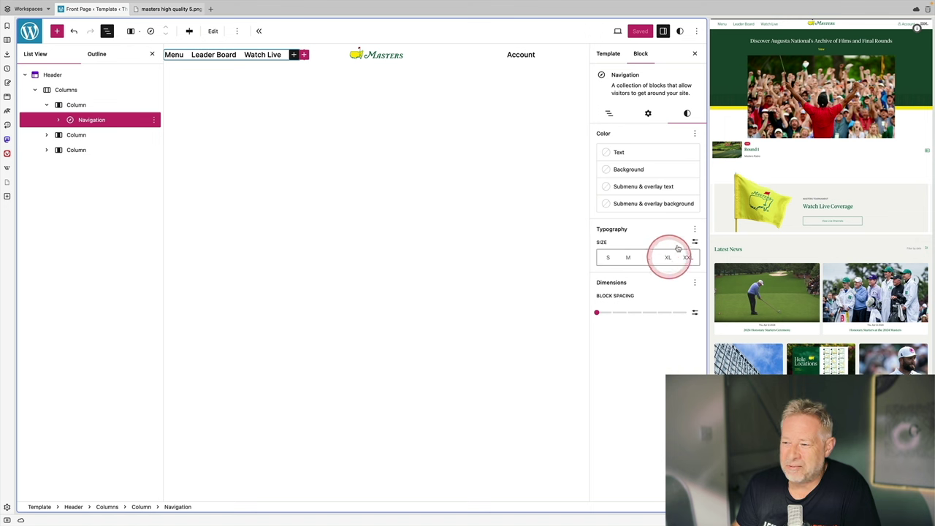
click(694, 242)
click(531, 281)
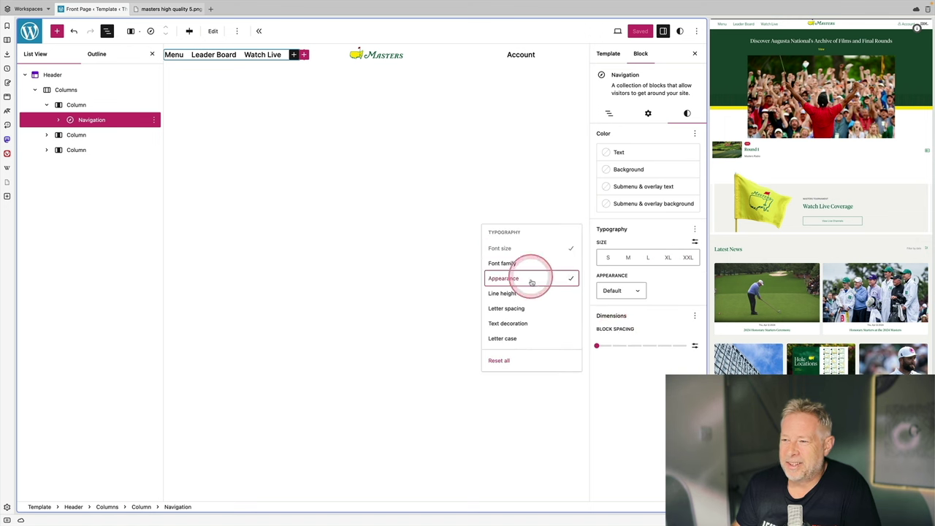
click(623, 291)
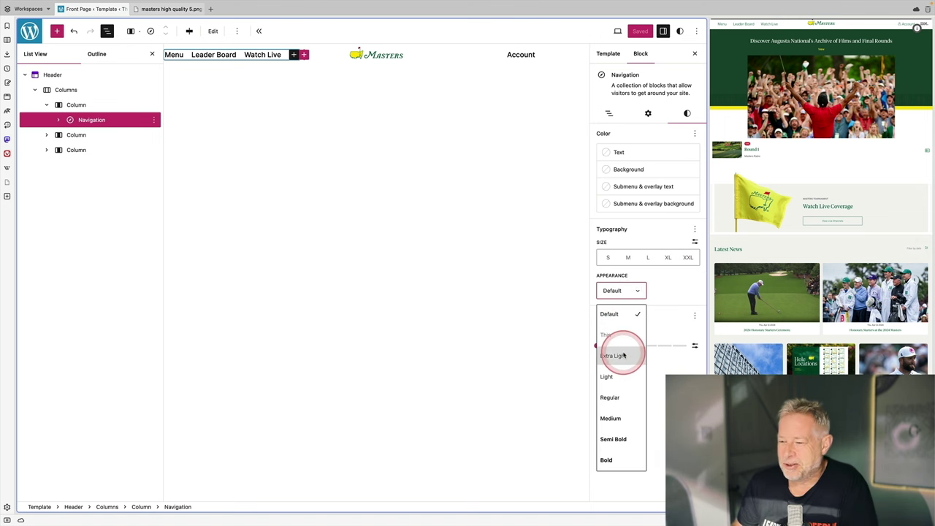
click(618, 375)
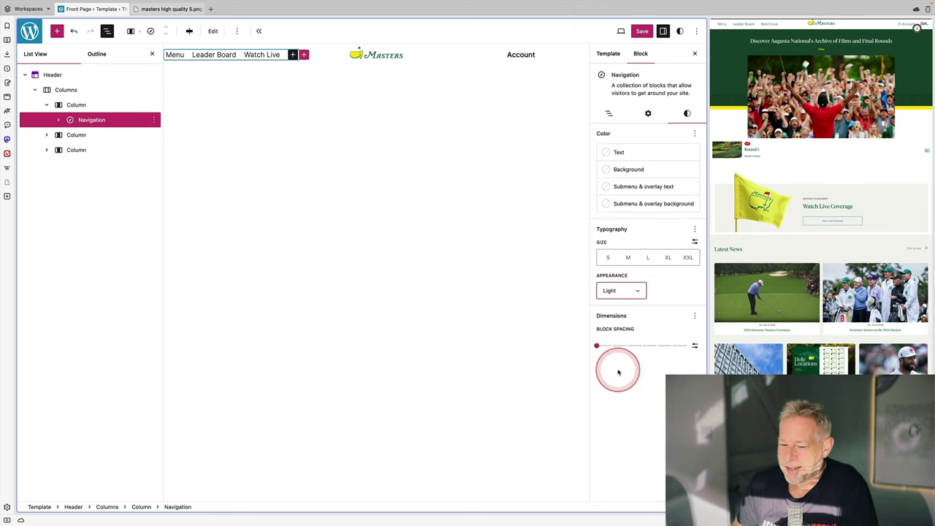
click(336, 137)
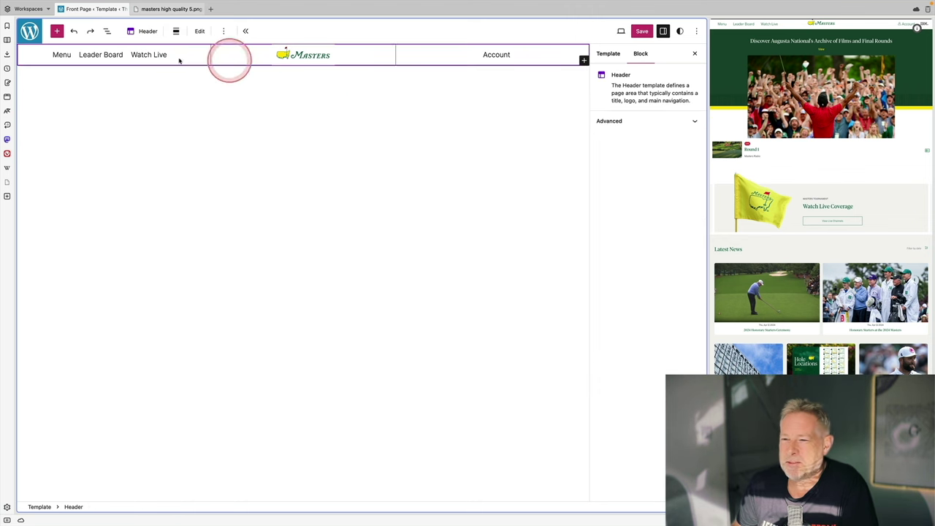
Insert a Cover block below the header with the red theme color as its background
click(118, 73)
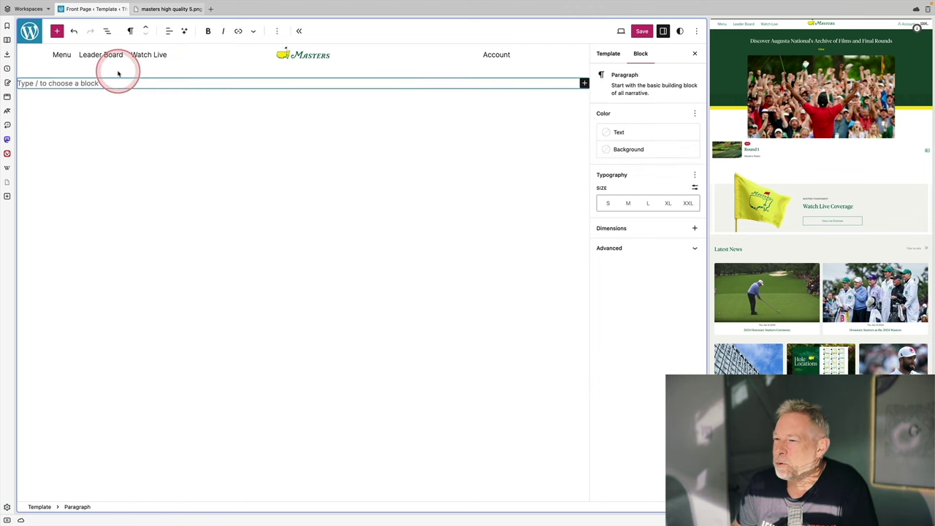
text(/cover)
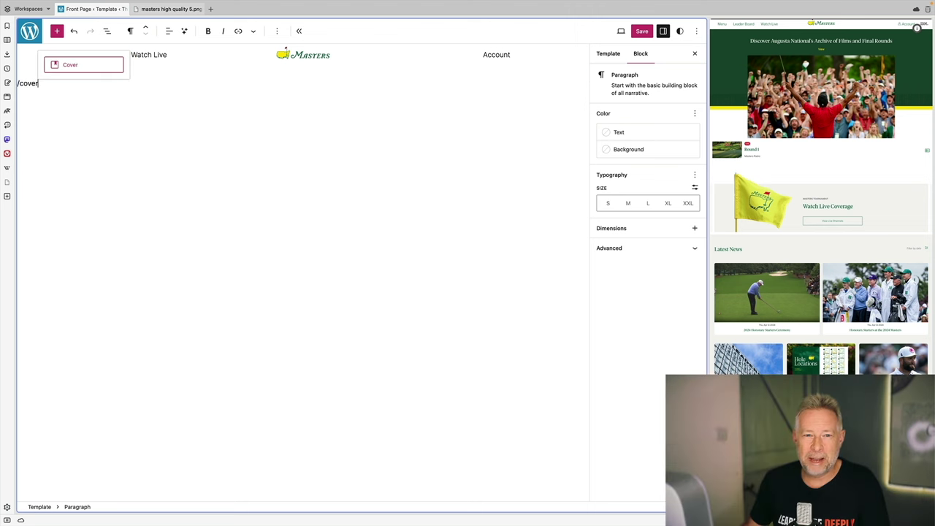
key(Return)
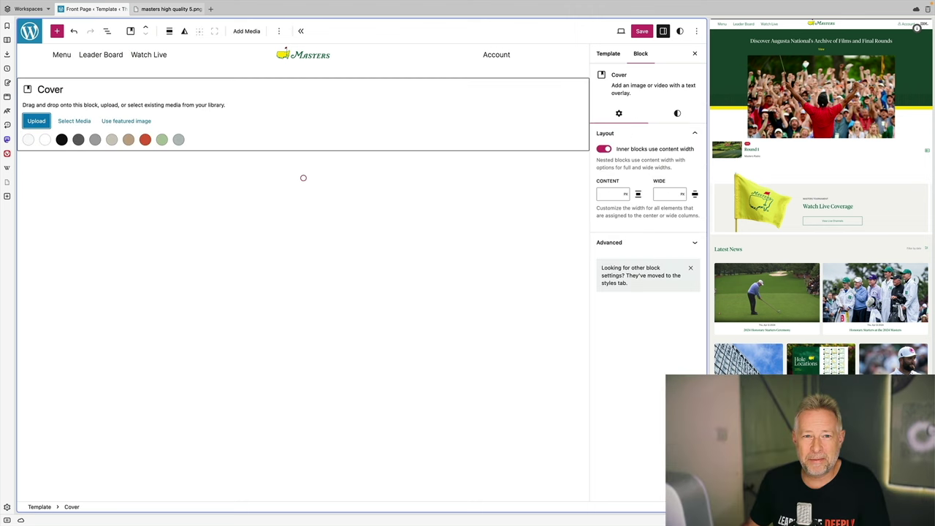
click(145, 140)
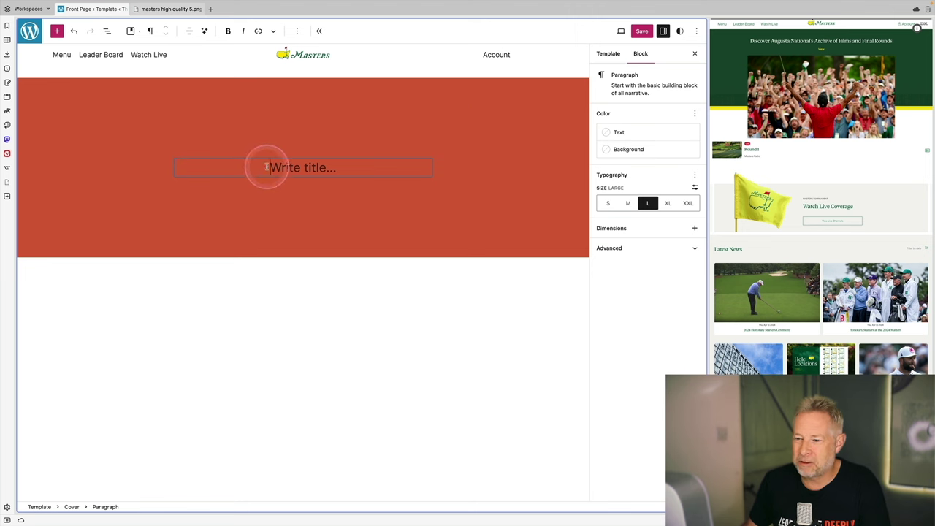
Insert an Image block inside the Cover and fill it with the celebrating golfer photo from the Media Library
text(/image)
key(Return)
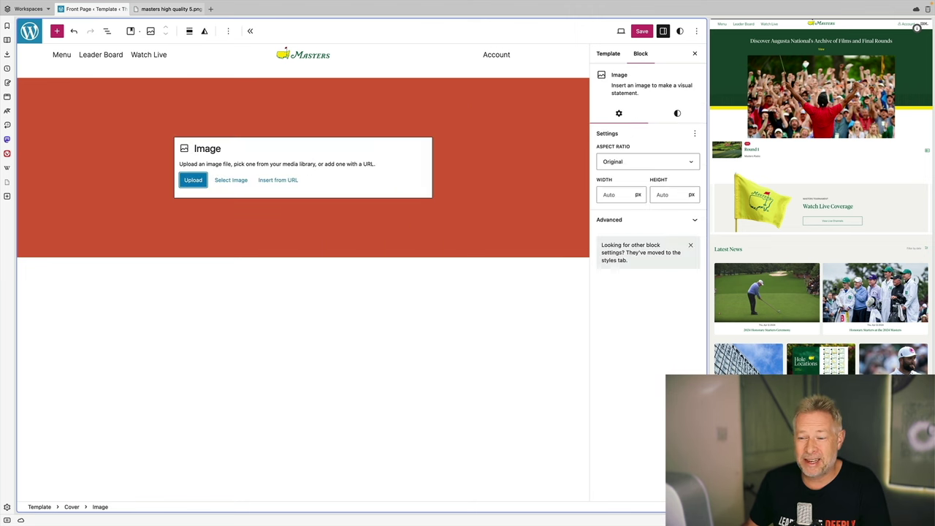
click(225, 181)
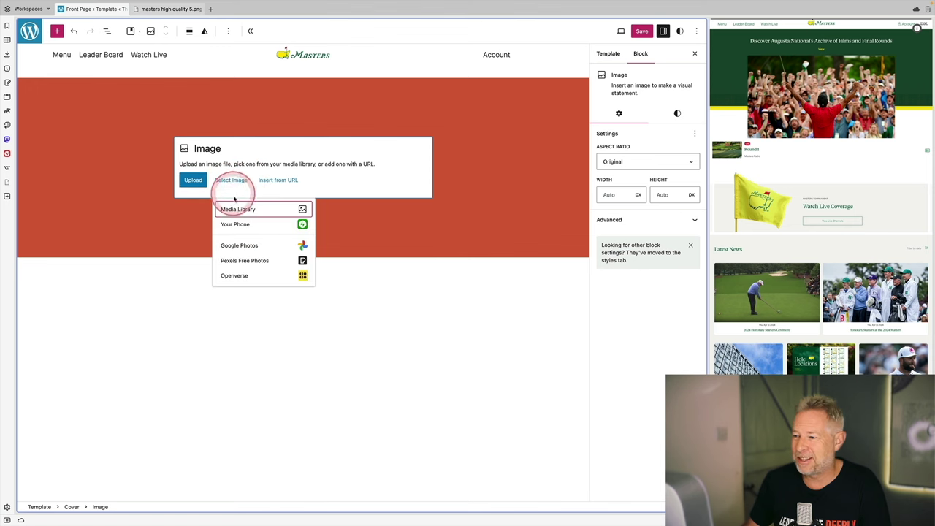
click(238, 208)
click(182, 130)
click(653, 486)
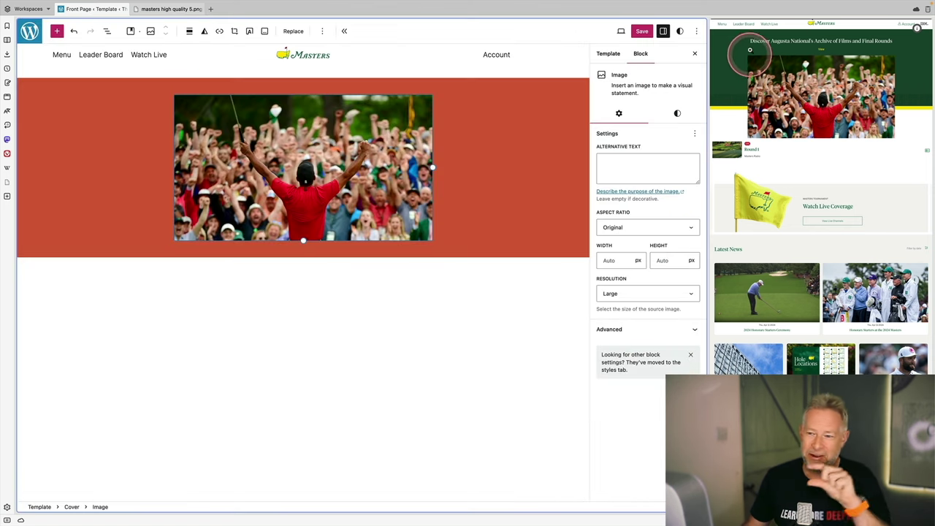
Switch the Cover block's overlay to a gradient and set its end color to #1C4932
click(115, 86)
click(678, 114)
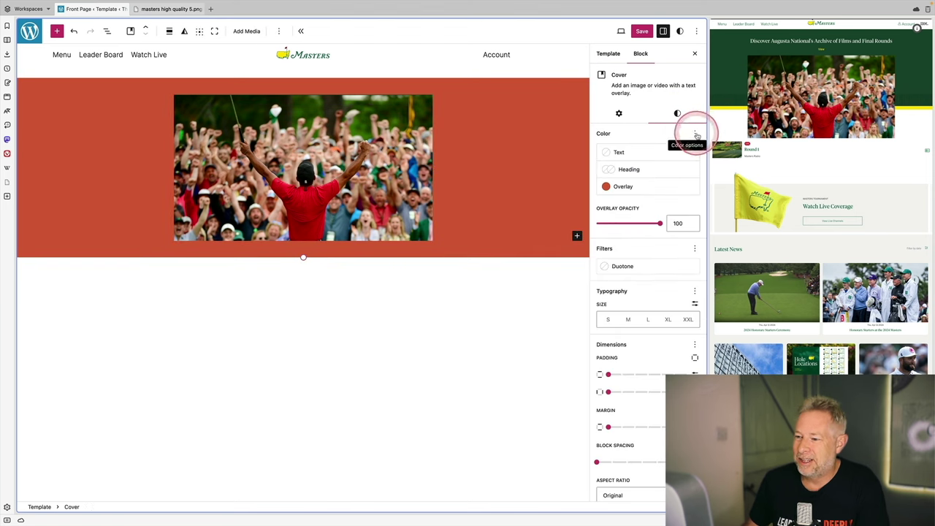
click(649, 189)
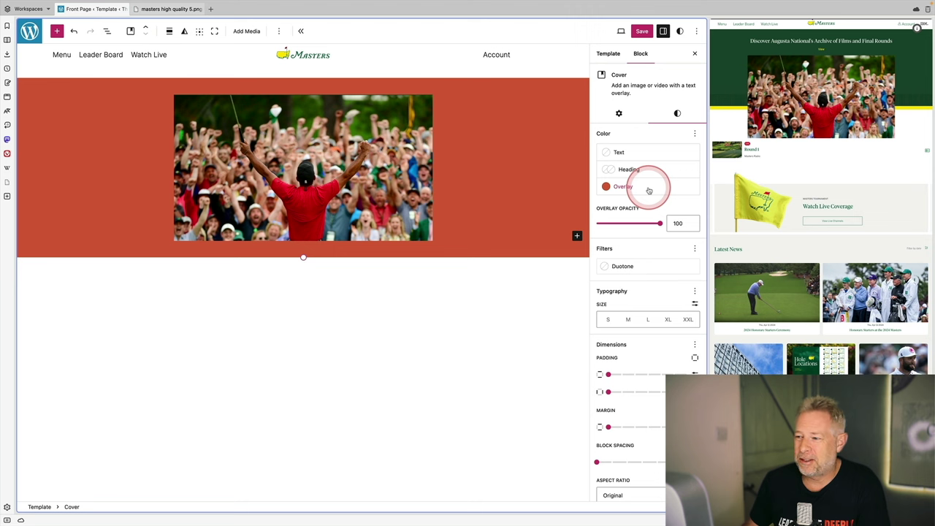
click(649, 189)
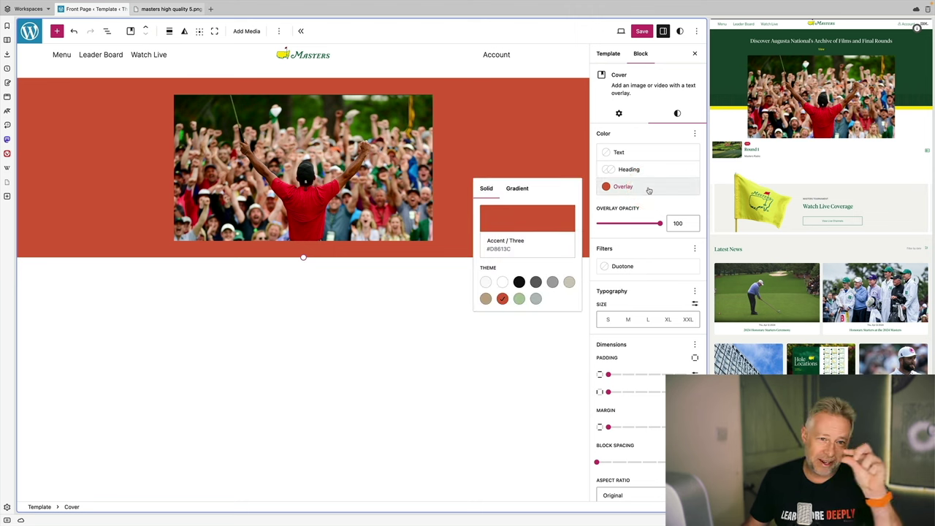
click(516, 189)
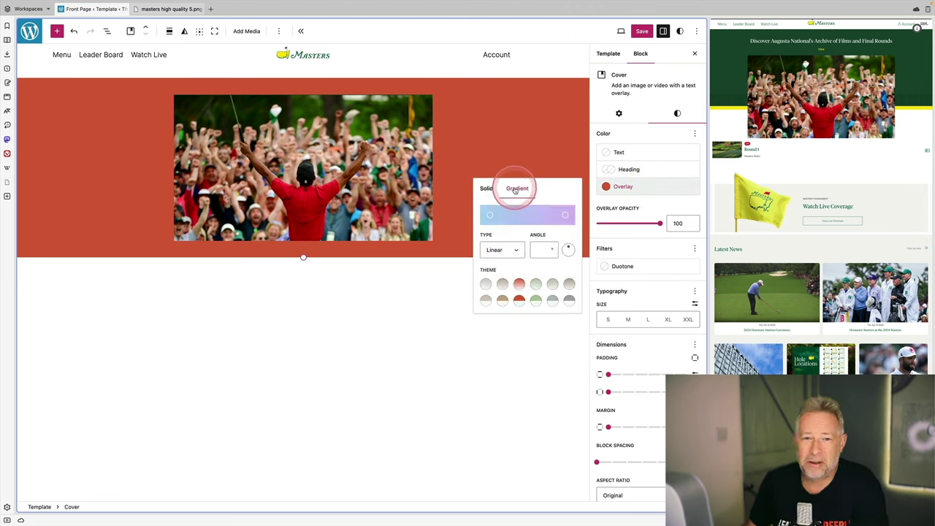
click(564, 216)
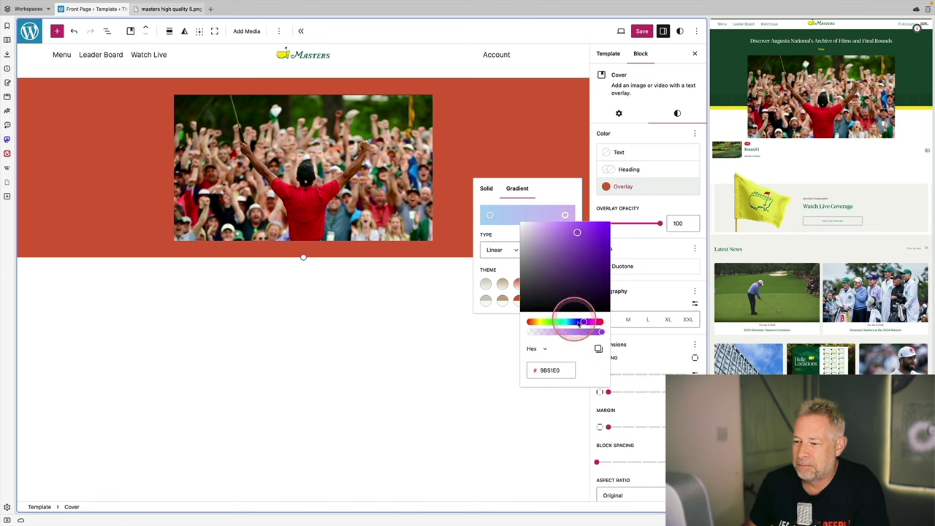
drag(563, 373, 533, 371)
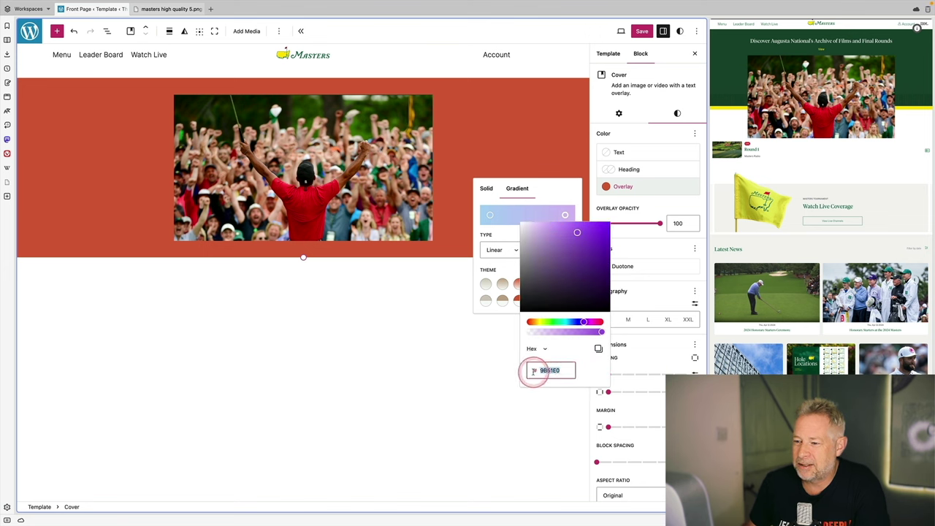
text(1C4932)
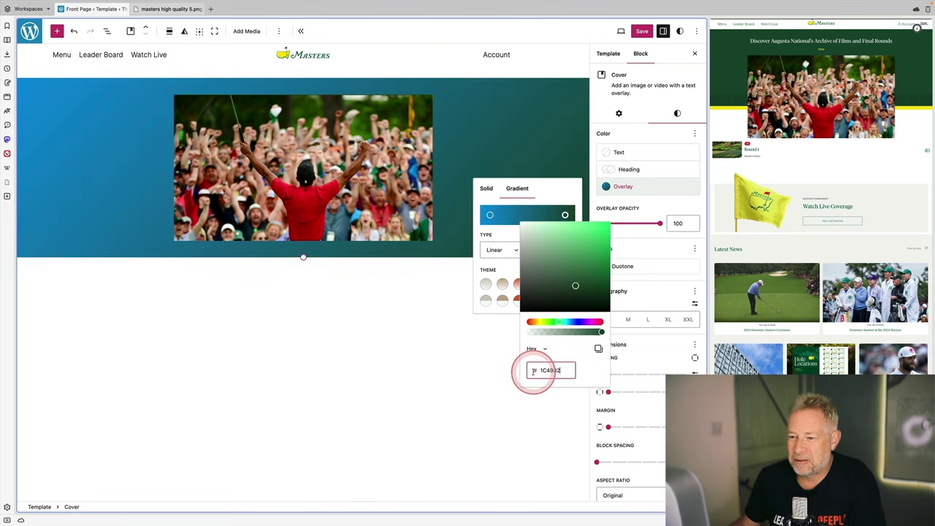
Make the Cover gradient's start color fully transparent and set the gradient angle to 360 degrees
click(490, 214)
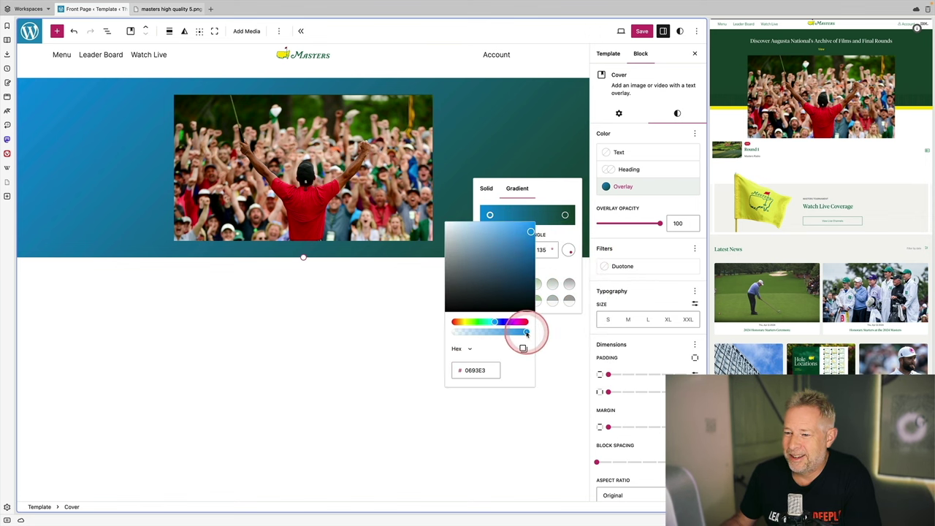
drag(525, 332, 439, 338)
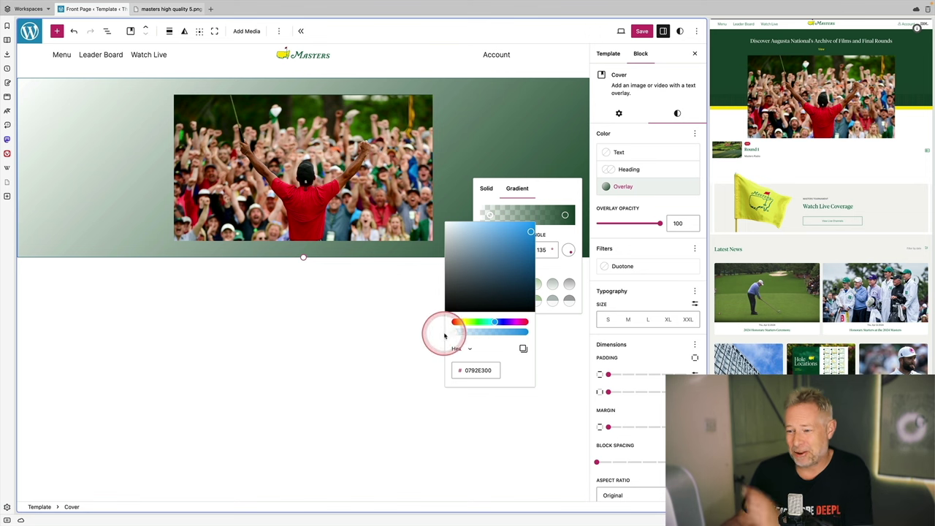
double_click(539, 249)
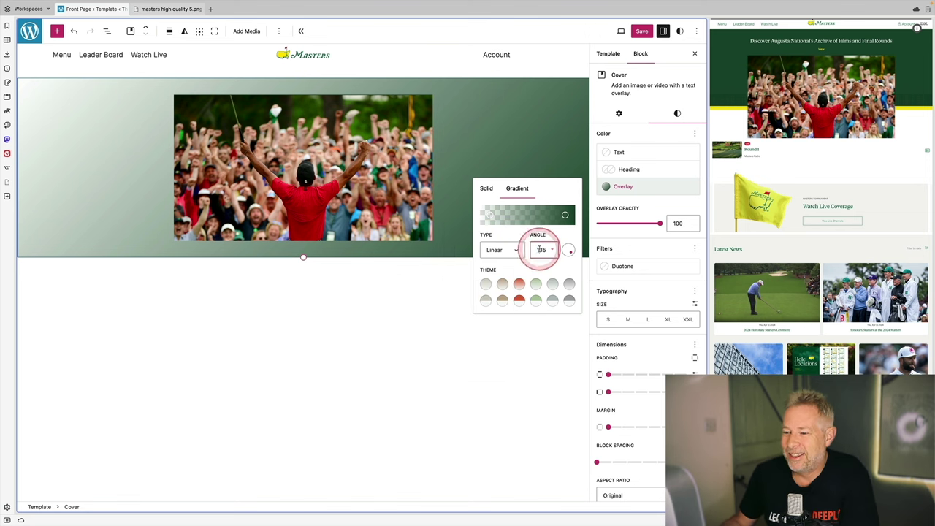
text(360)
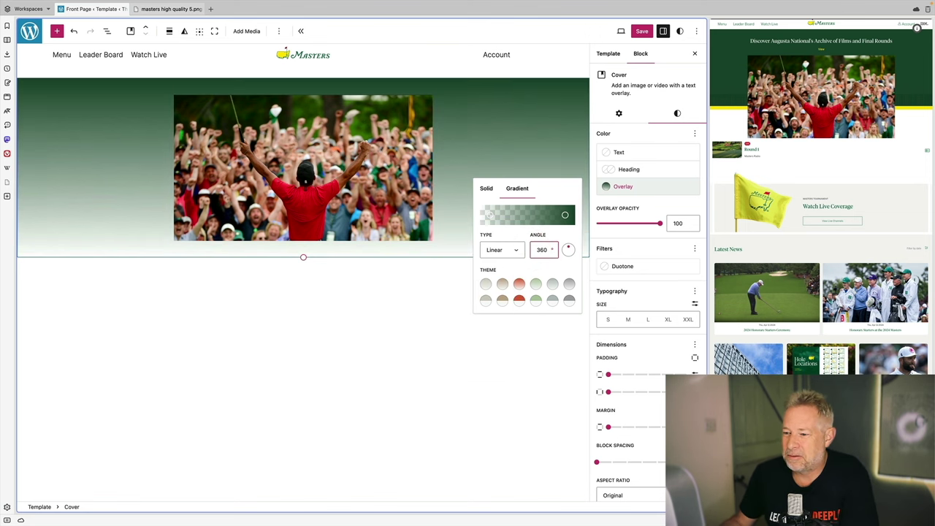
Shift the gradient's green stop toward the middle and add a bright yellow stop beside it
drag(564, 215, 515, 217)
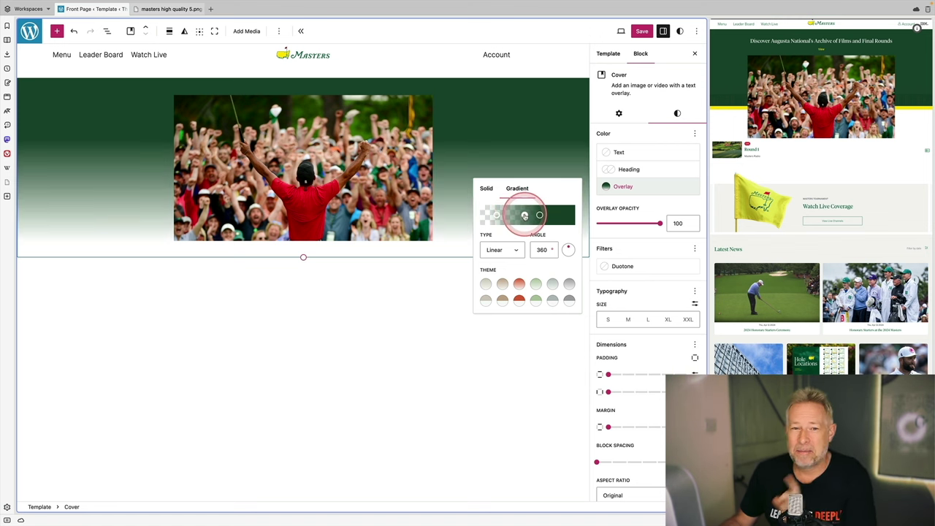
click(525, 215)
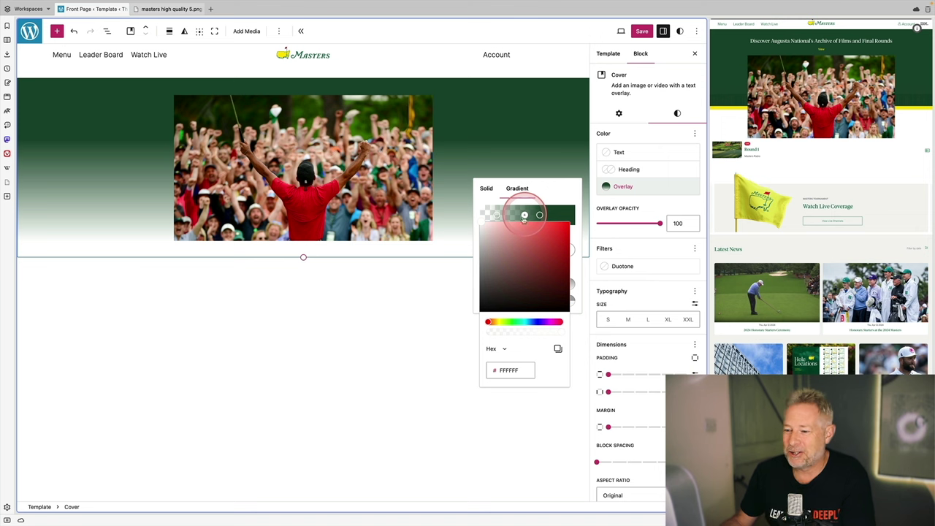
click(498, 322)
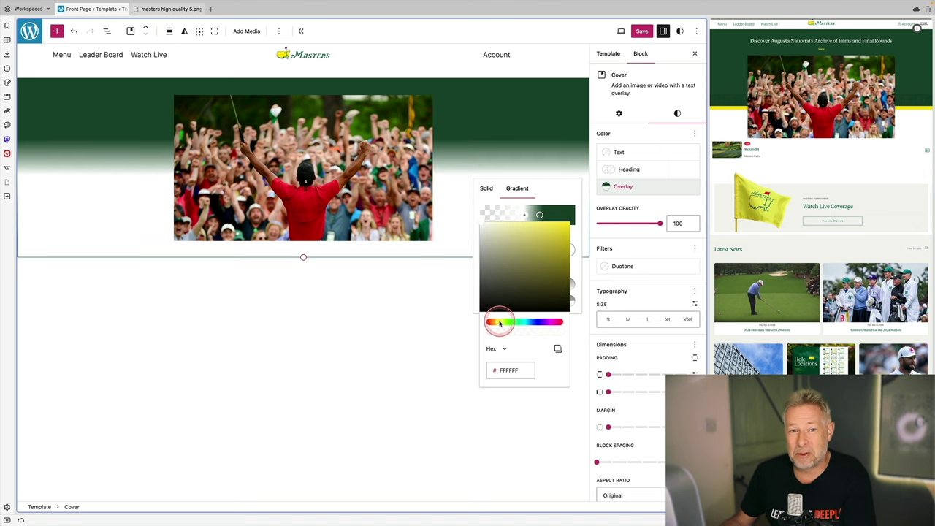
click(560, 229)
Add a second yellow gradient stop colored #FAE500 and tighten the stops into a thin, hard-edged yellow band below the green
click(510, 216)
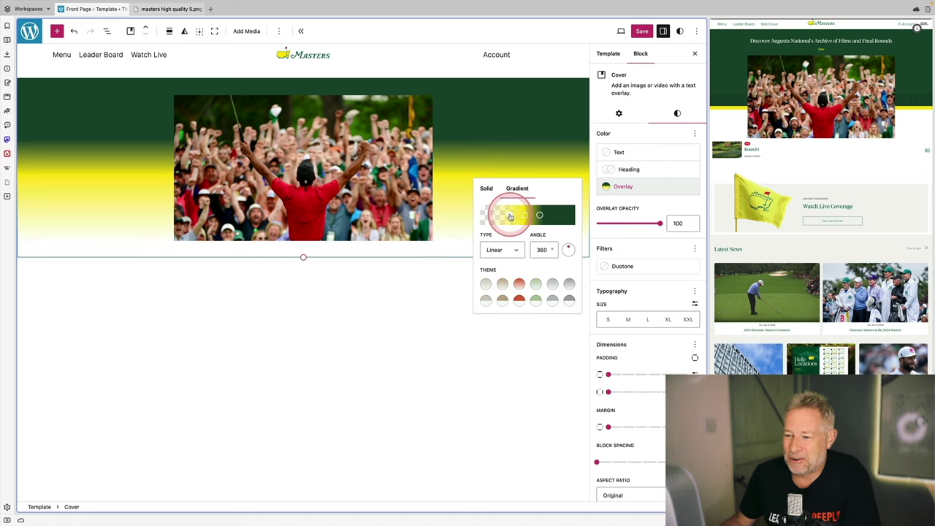
drag(502, 374, 485, 371)
text(FAE500)
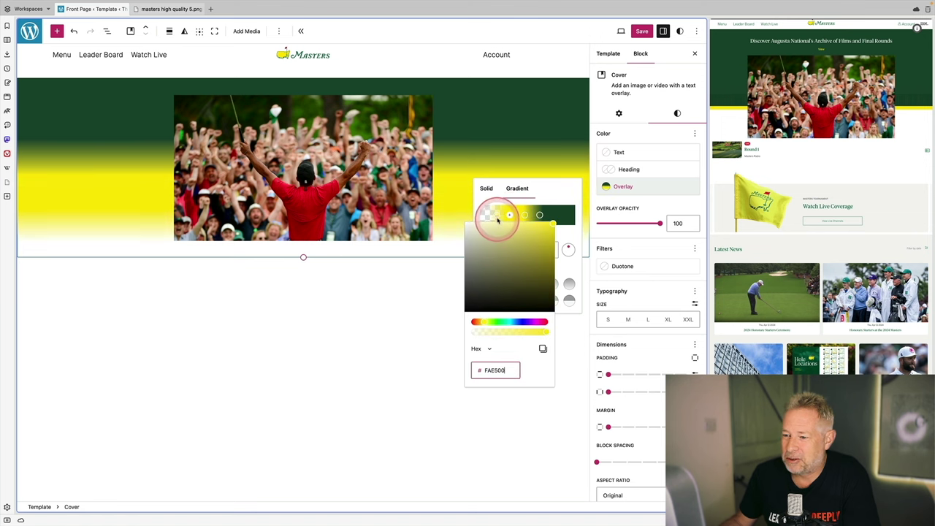
mouse_move(496, 218)
mouse_down()
mouse_move(539, 214)
mouse_move(514, 217)
mouse_up()
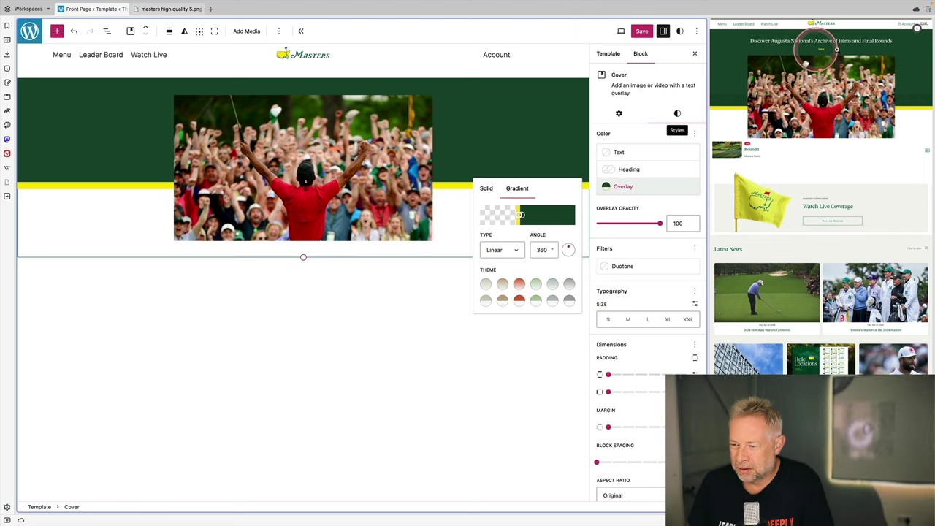
Insert a Heading block above the Cover's image with the text "Discover Augusta National's Archive of Films and Final Rounds"
click(352, 105)
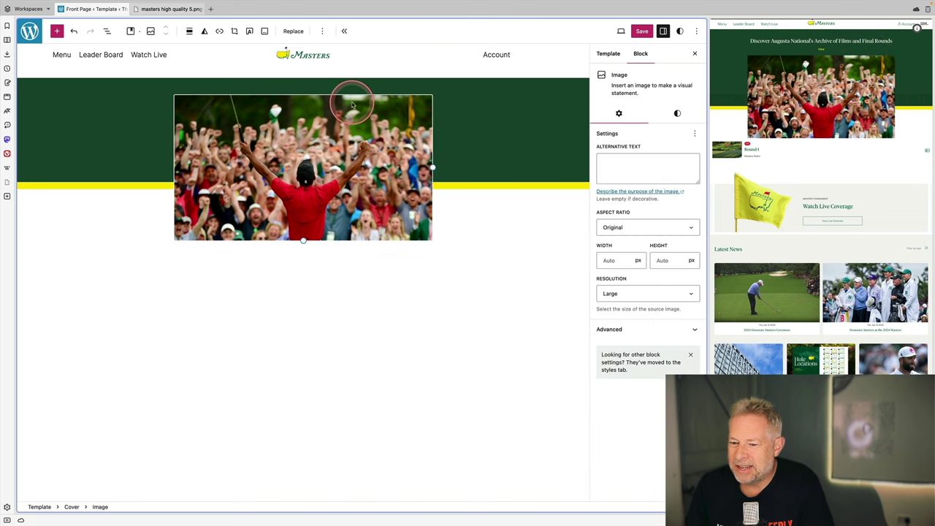
click(322, 31)
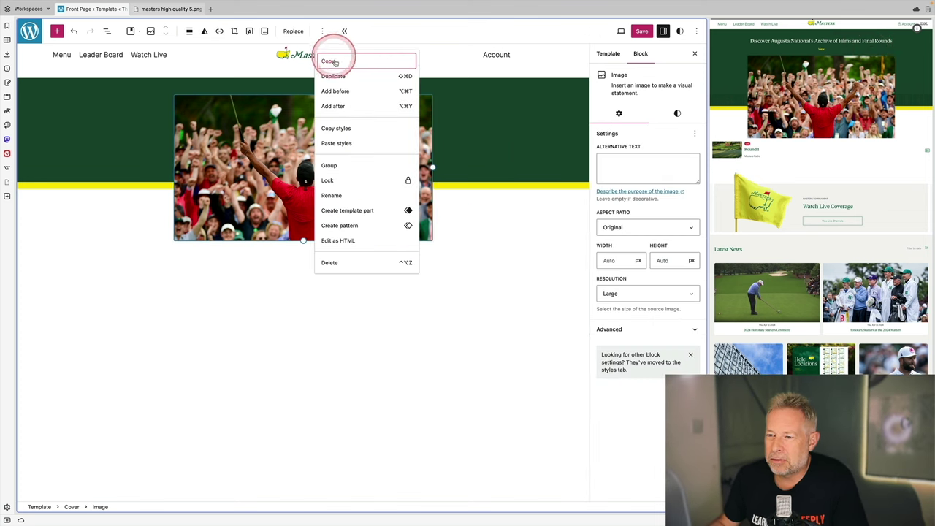
click(335, 90)
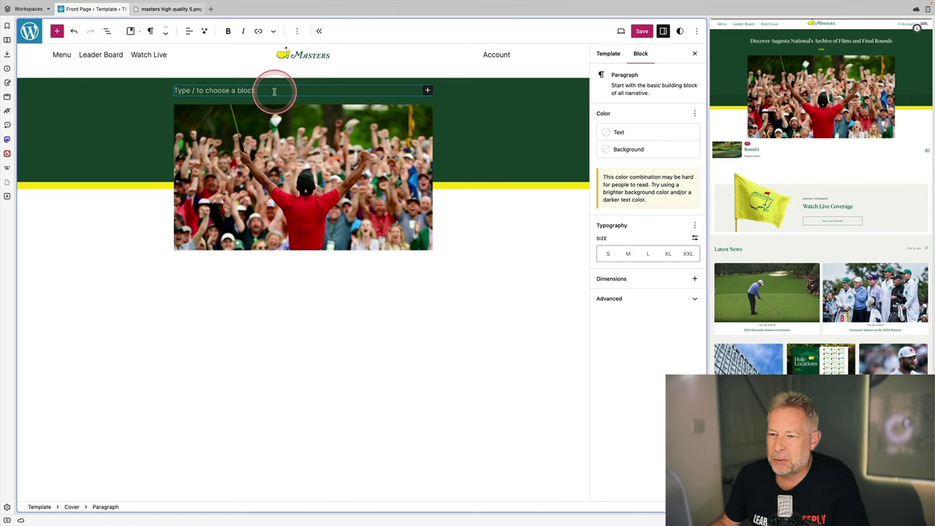
text(/he)
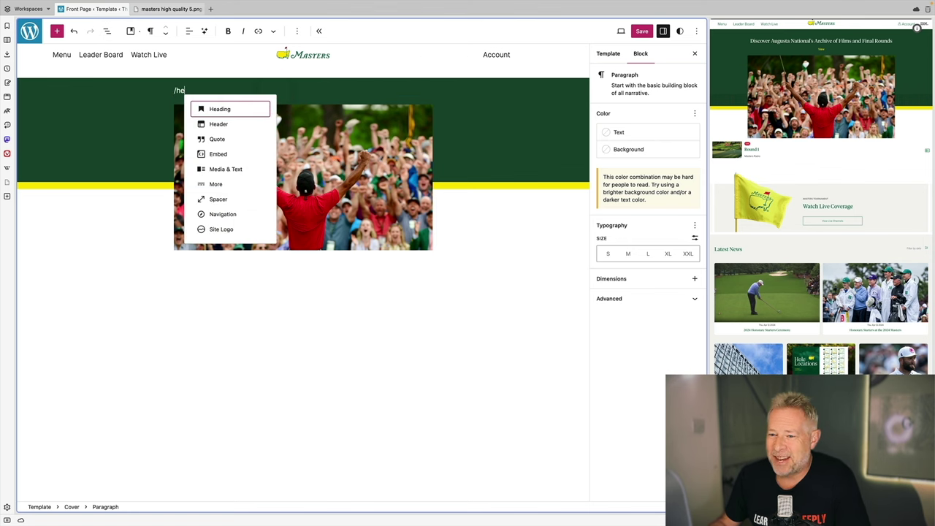
key(Return)
text(Discover Augusta National's Archive of Films and Final Rounds)
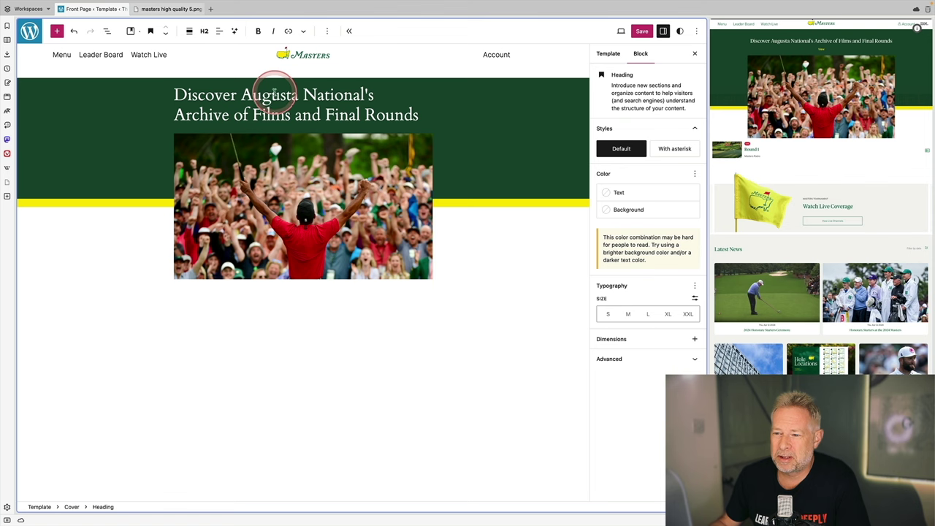
Set the Cover heading's font size to a custom 1.4 rem and center its text
click(629, 313)
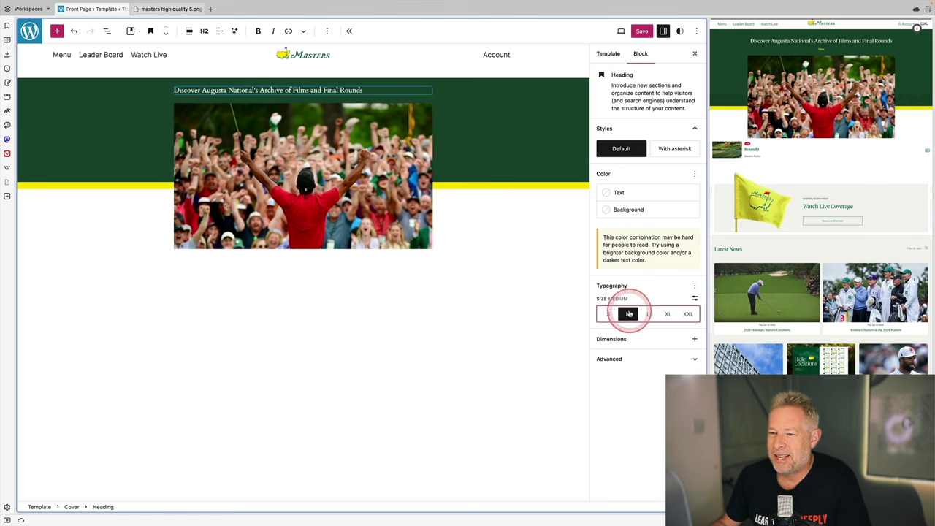
click(647, 313)
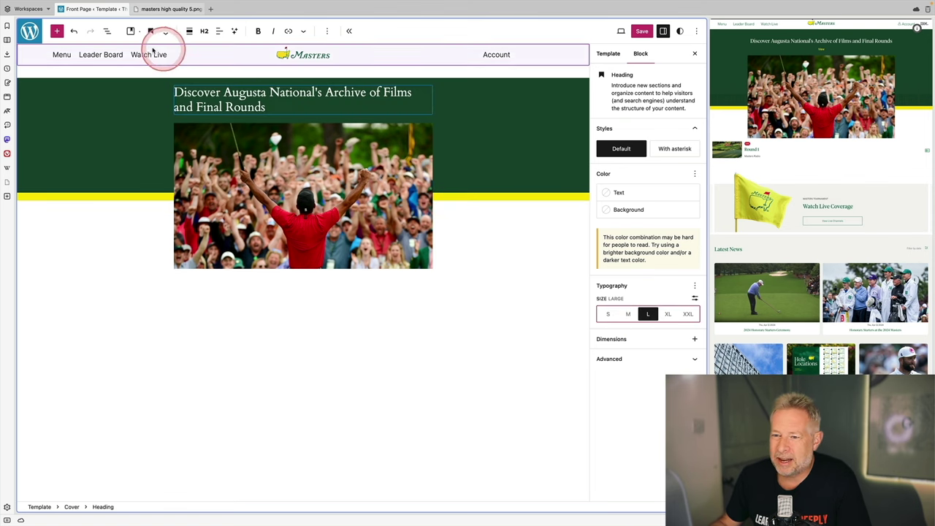
click(695, 298)
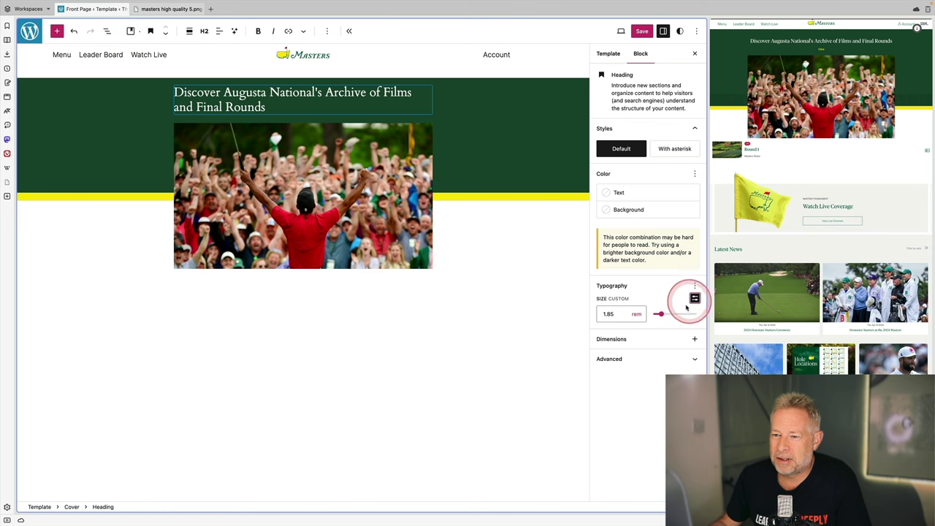
click(621, 316)
key(BackSpace)
key(BackSpace)
text(5)
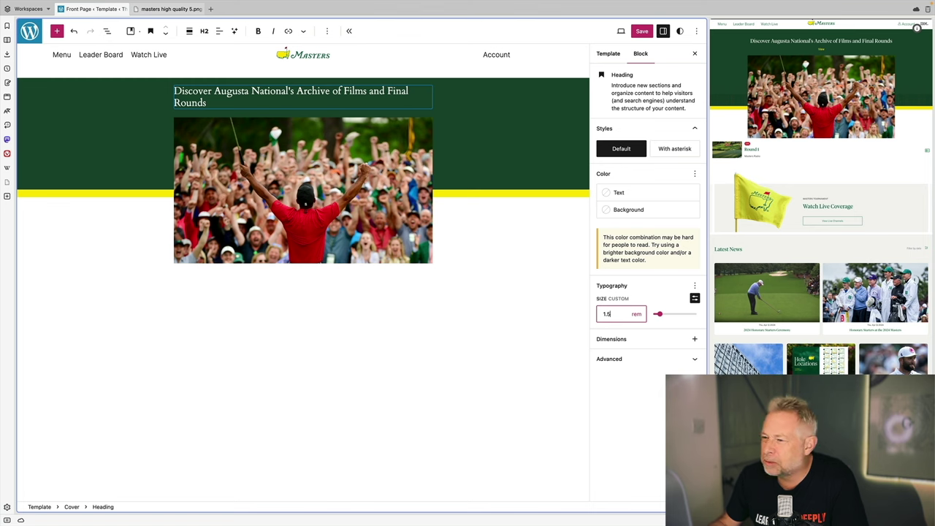
key(BackSpace)
text(4)
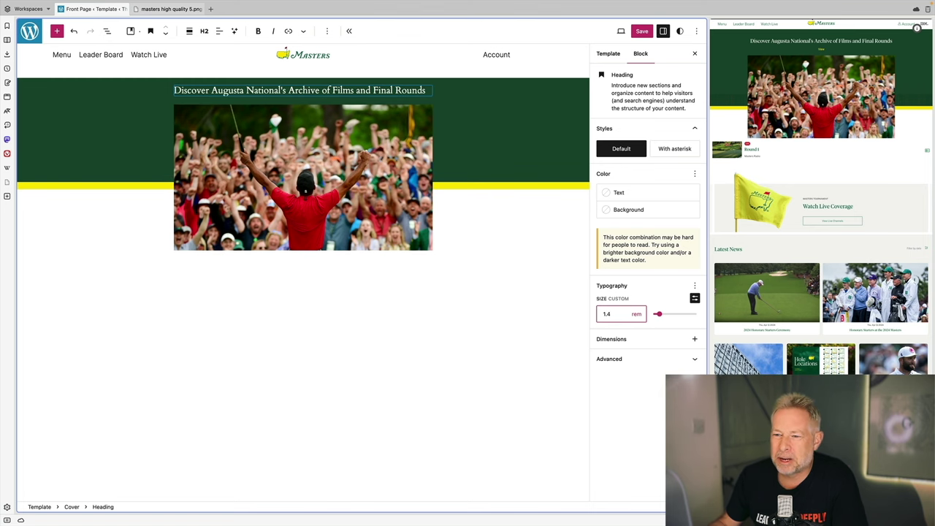
click(219, 31)
click(240, 73)
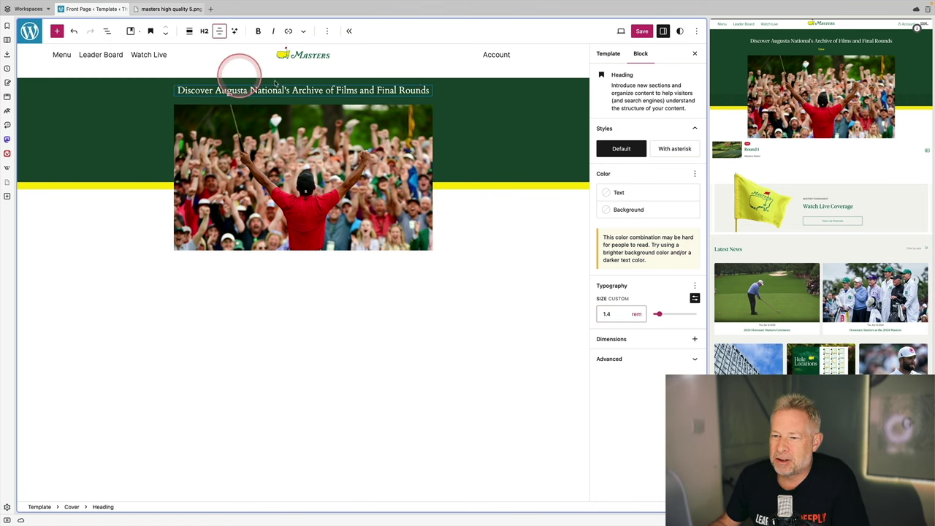
Add a centered "View" paragraph below the Cover heading and give its text a custom bright yellow color
click(427, 93)
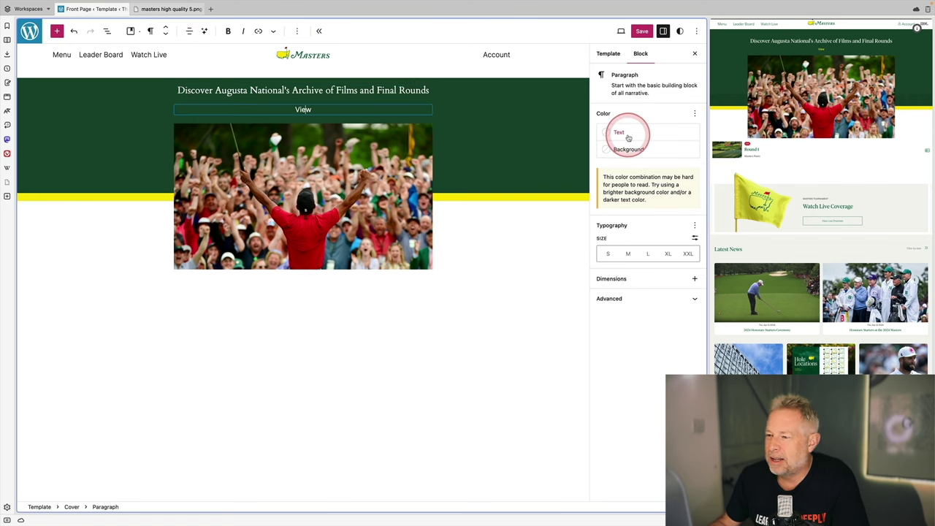
click(628, 132)
click(524, 145)
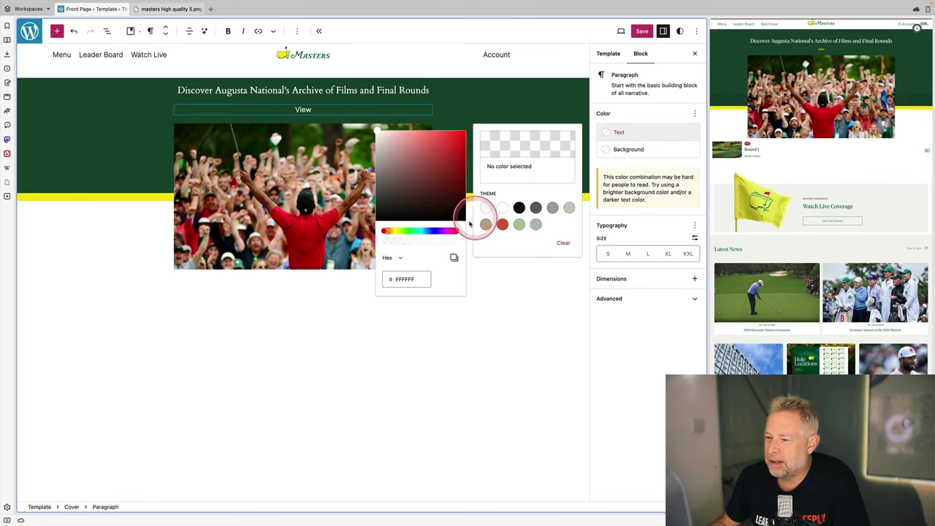
click(396, 231)
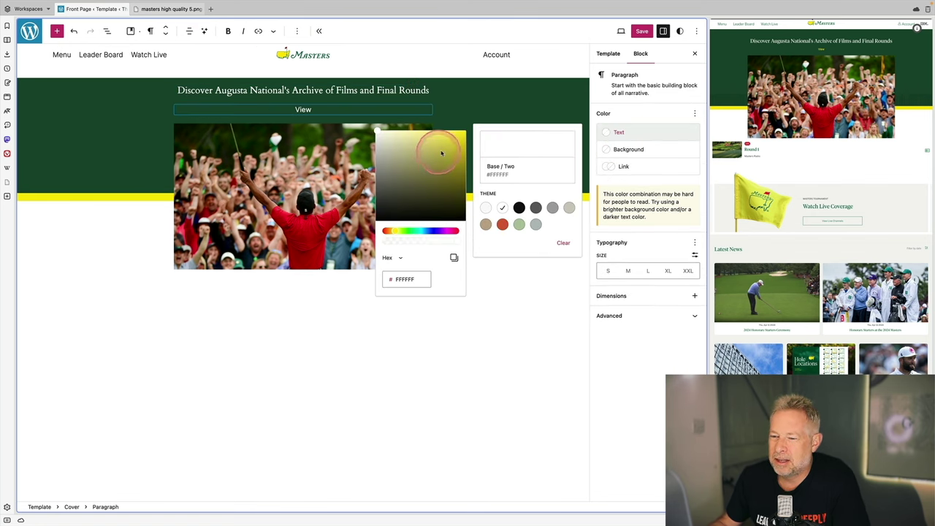
drag(441, 151, 460, 139)
Select the Cover's heading and "View" paragraph together and wrap them in a Group block
click(303, 90)
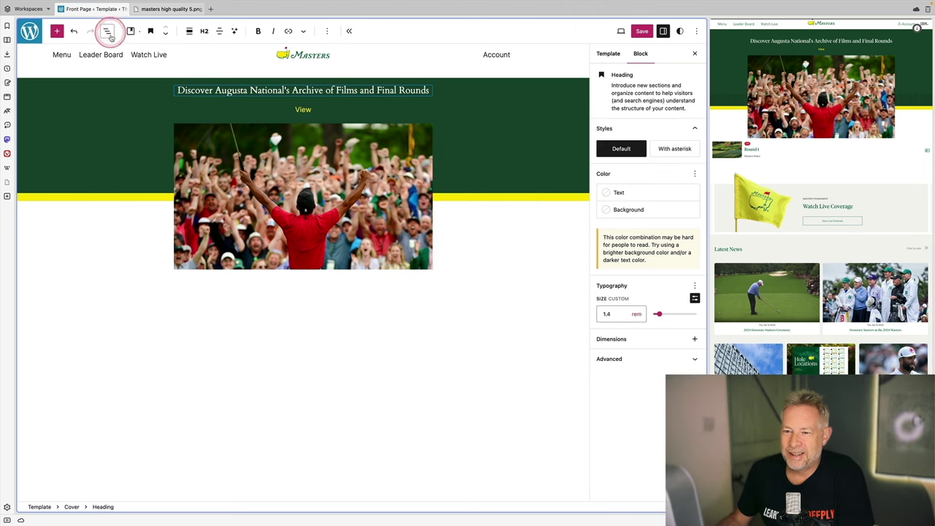
click(106, 31)
shift+click(92, 119)
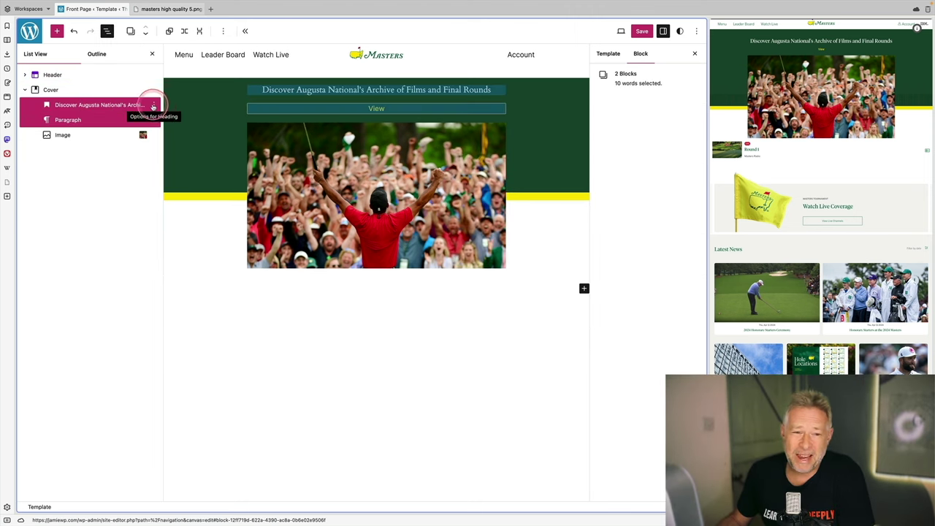
click(153, 104)
click(173, 231)
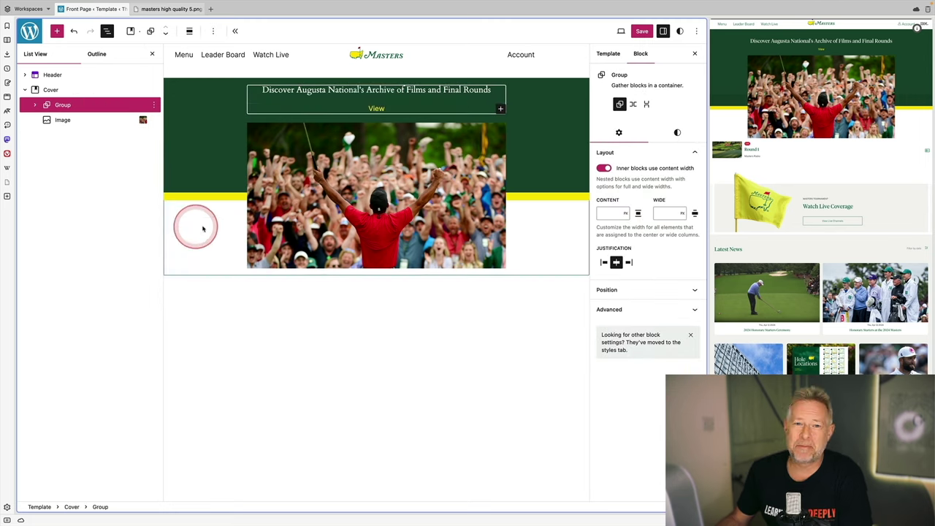
Set the new Group's block spacing to zero and its vertical padding to 2
click(643, 342)
scroll(644, 437, down, 2)
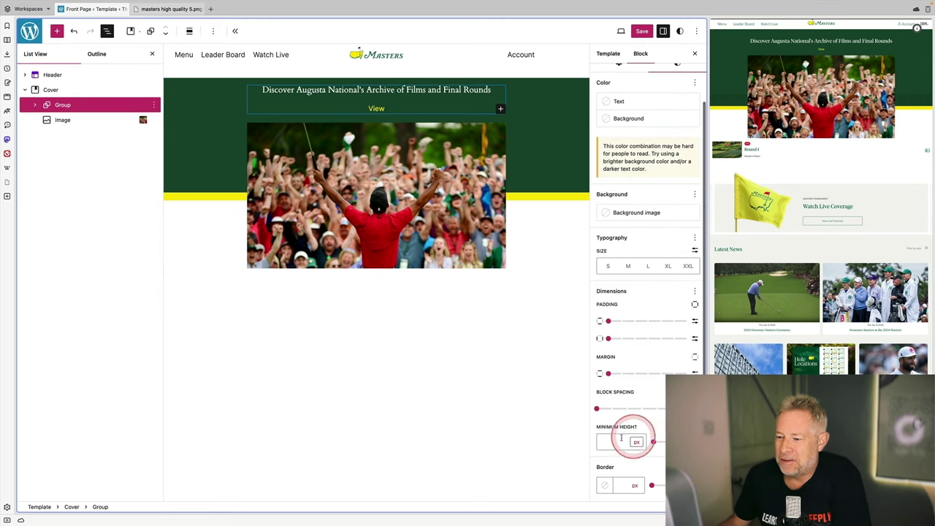
mouse_move(606, 411)
mouse_down()
mouse_move(622, 411)
mouse_move(596, 413)
mouse_up()
drag(618, 320, 634, 322)
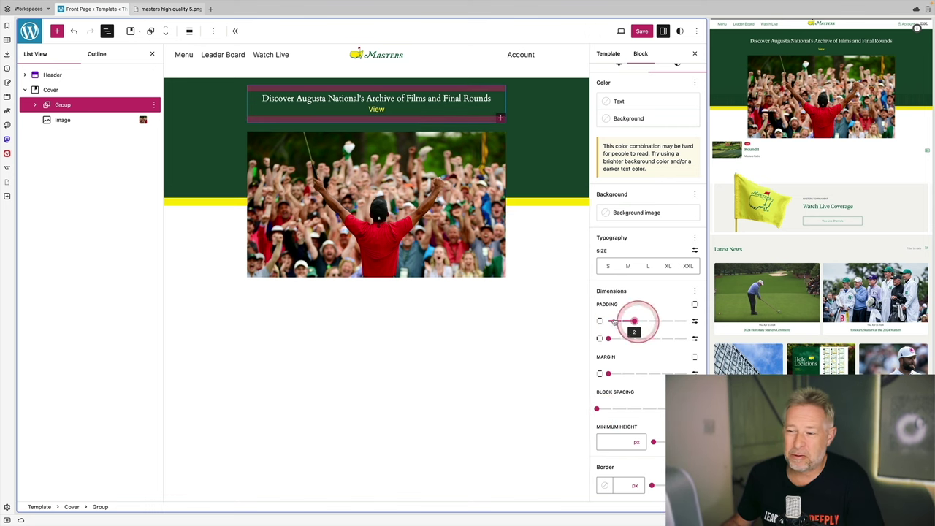
Set the bottom padding of the header's Columns block to 0
click(231, 264)
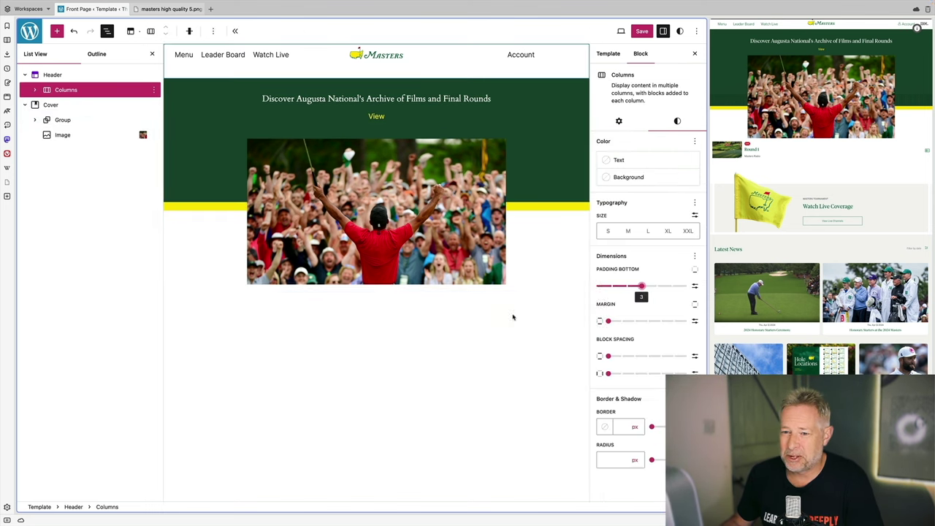
click(641, 288)
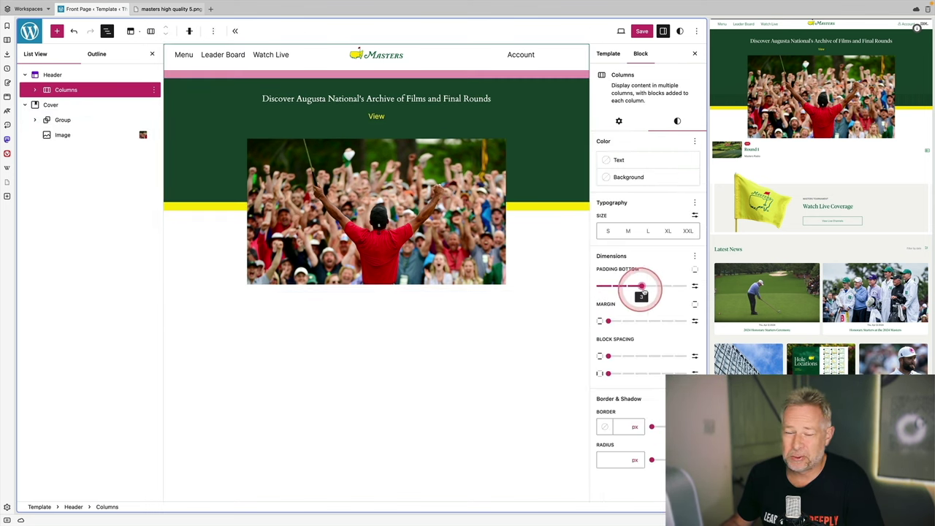
drag(642, 287, 596, 287)
click(179, 92)
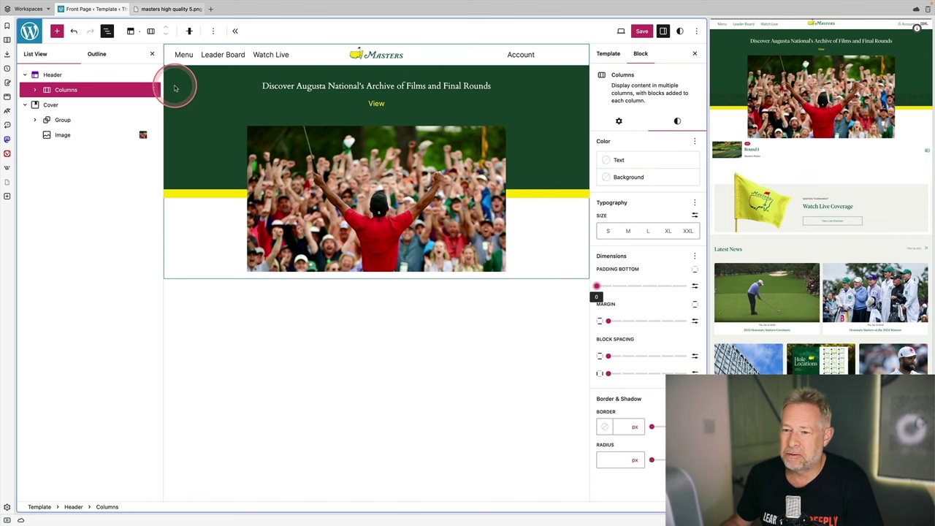
Wrap the Header template part in a Group and turn off content width for its inner blocks
click(108, 77)
click(153, 74)
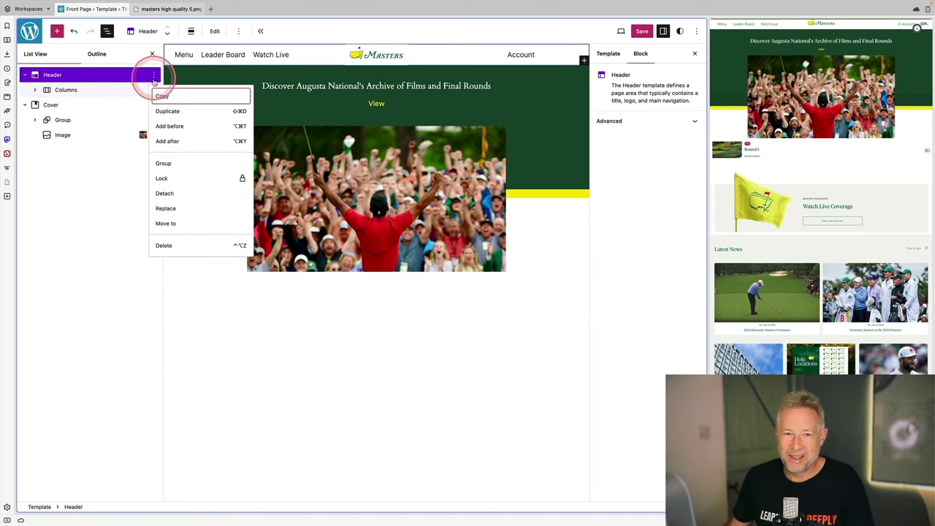
click(177, 163)
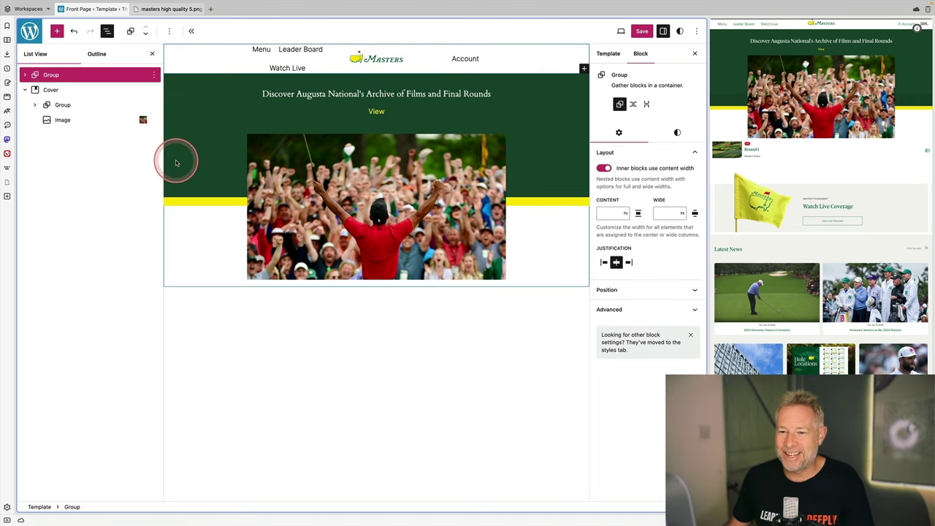
click(604, 168)
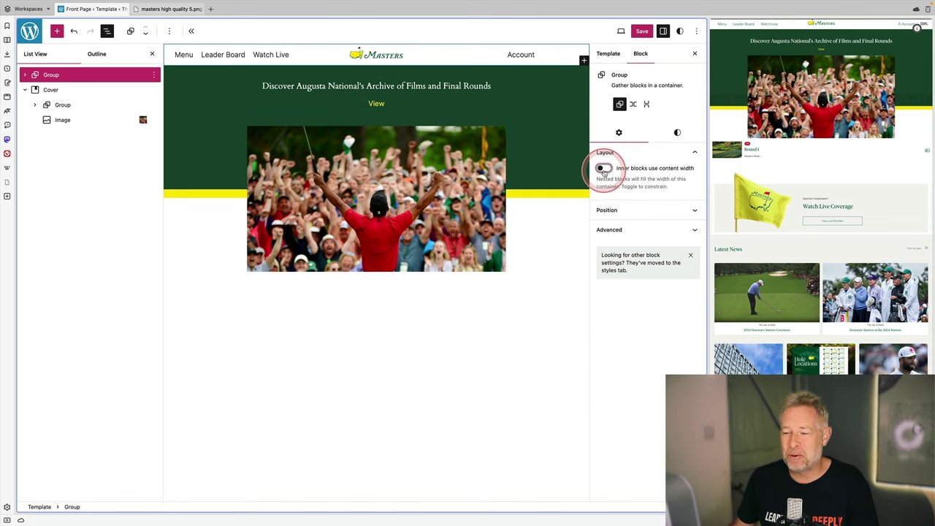
Set the position of the Group around the header to Sticky
click(629, 211)
click(643, 233)
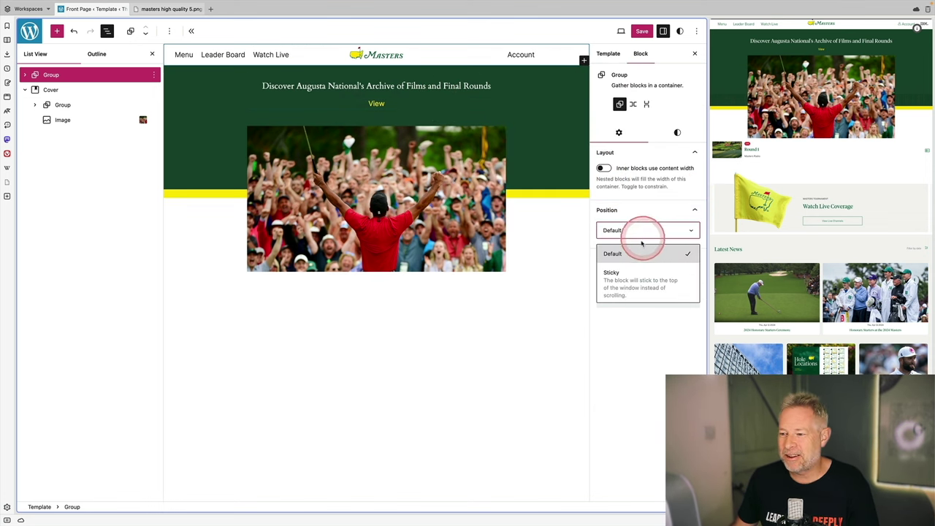
click(626, 272)
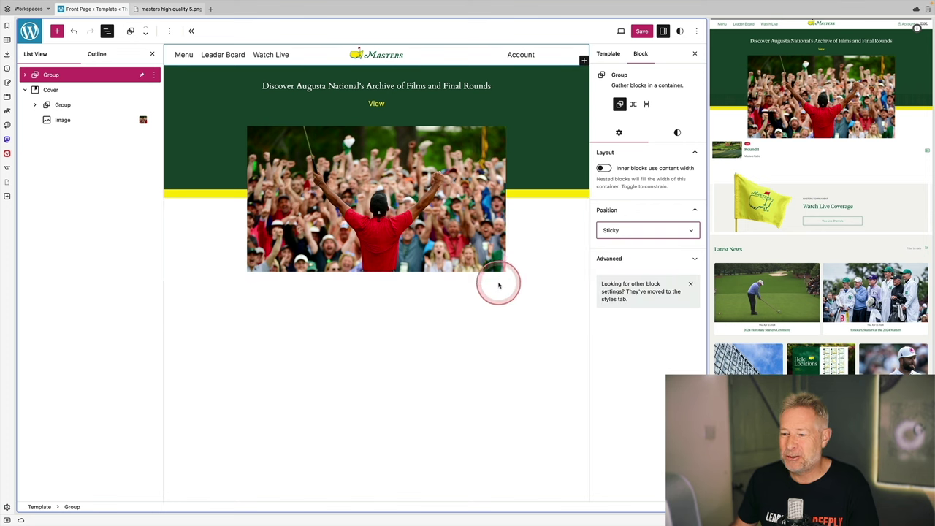
Add a Spacer block below the Cover and set its height to 2000 px
click(430, 296)
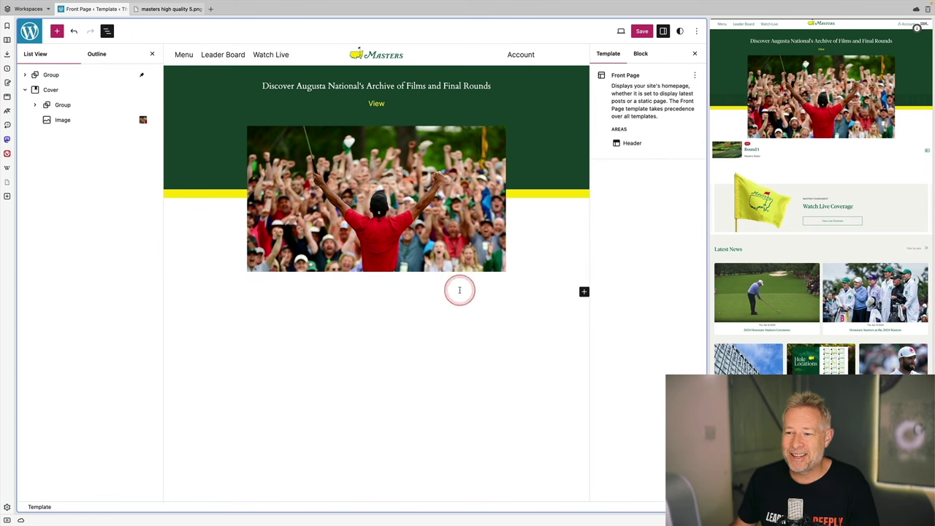
click(459, 290)
text(/sp)
key(Return)
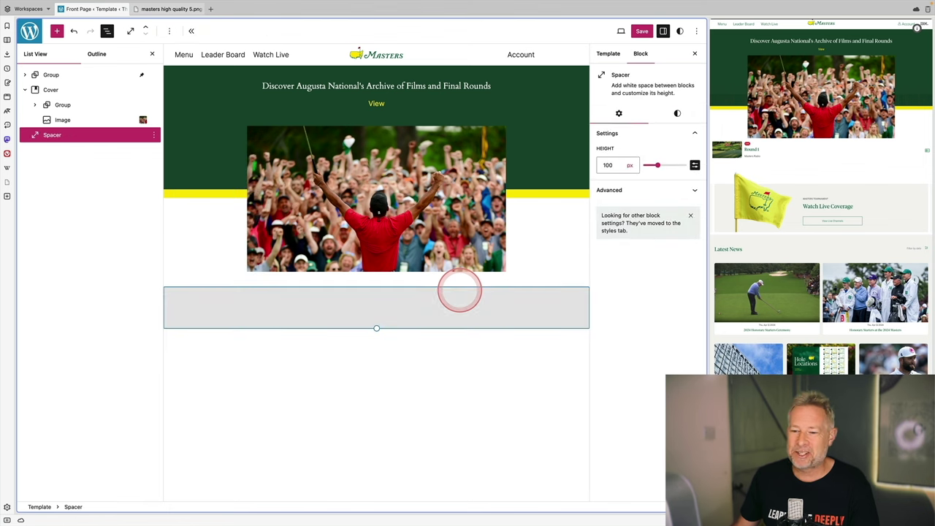
double_click(617, 165)
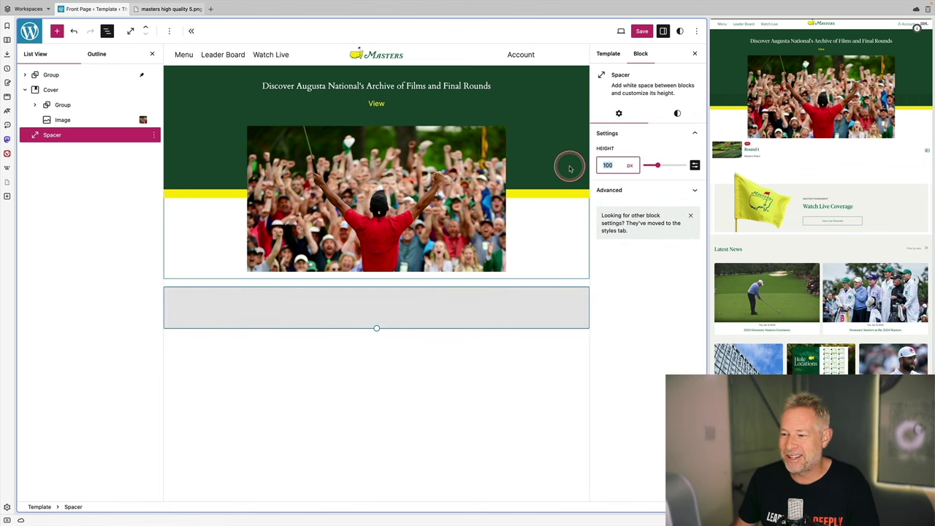
text(2000)
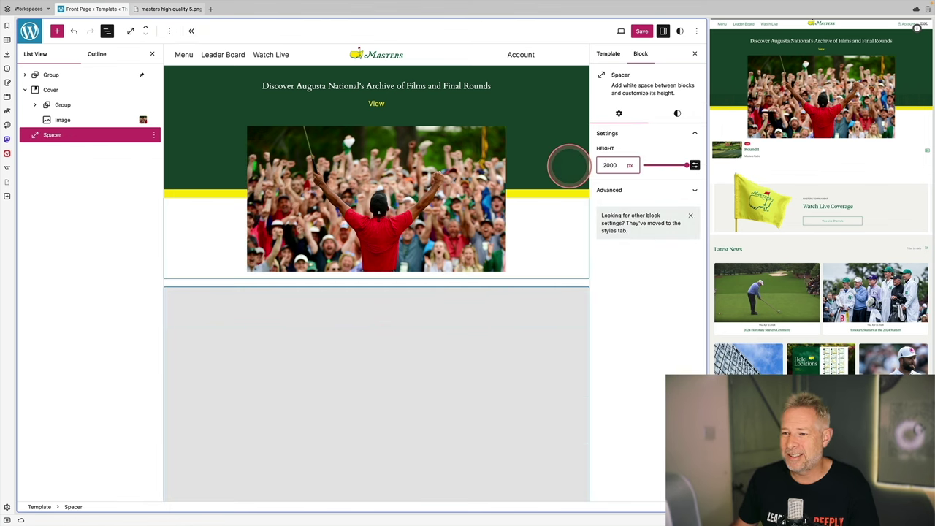
Check how the sticky header behaves while the page scrolls past the hero
click(568, 166)
scroll(236, 312, down, 5)
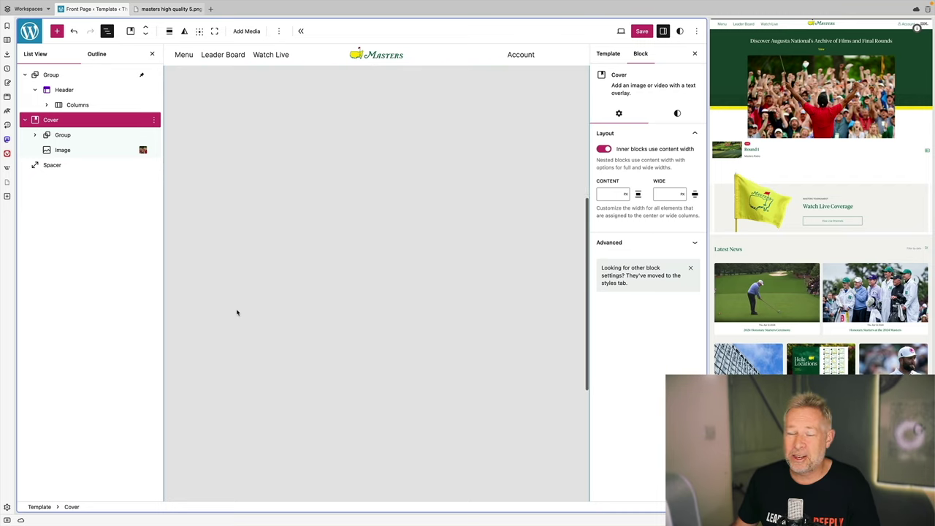
scroll(236, 313, up, 5)
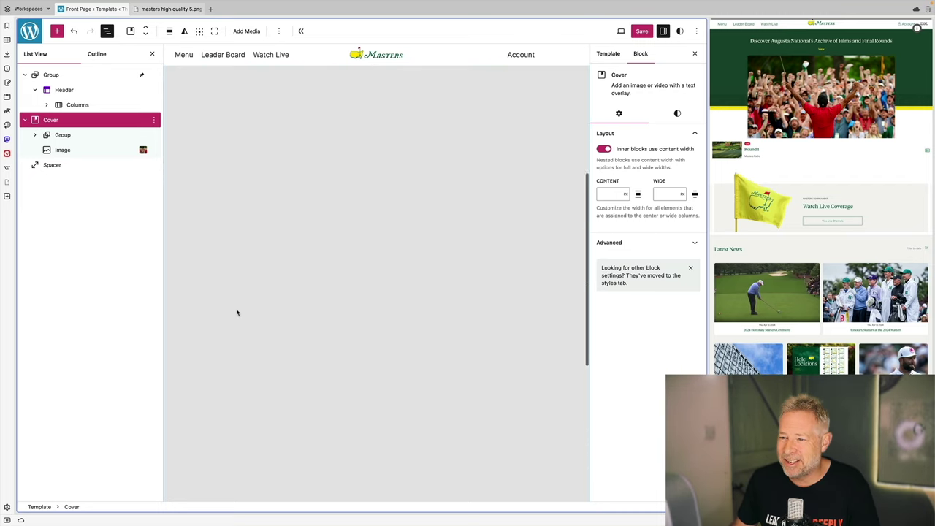
scroll(236, 313, down, 2)
scroll(237, 313, up, 2)
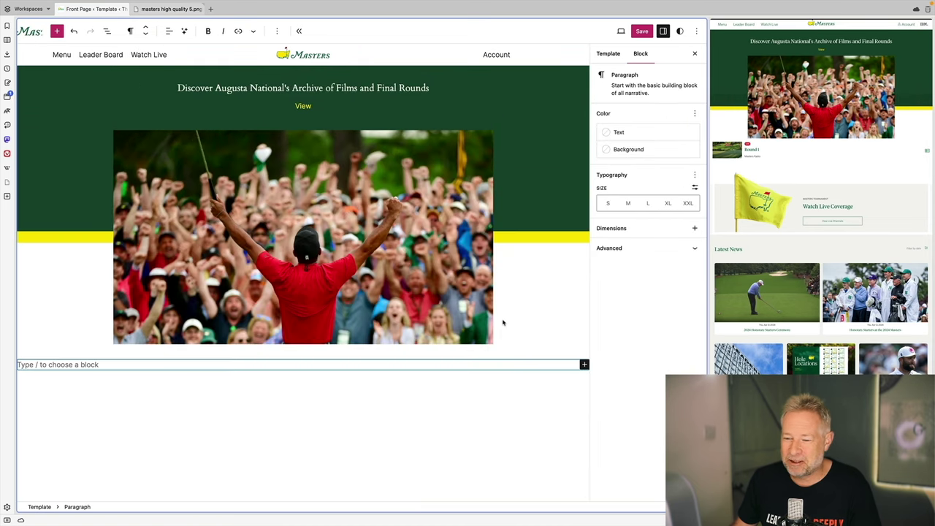
Insert a Columns block with the 33 / 66 layout below the hero Cover
text(/colu)
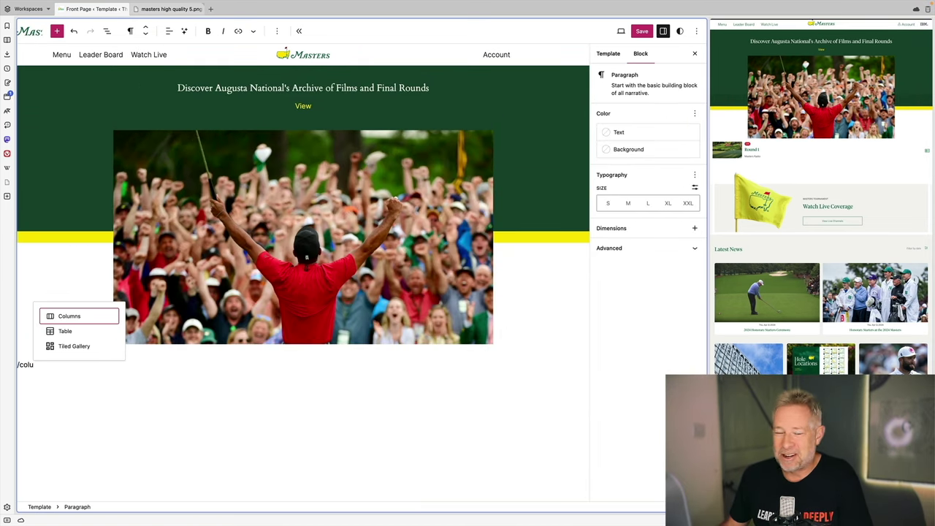
key(Return)
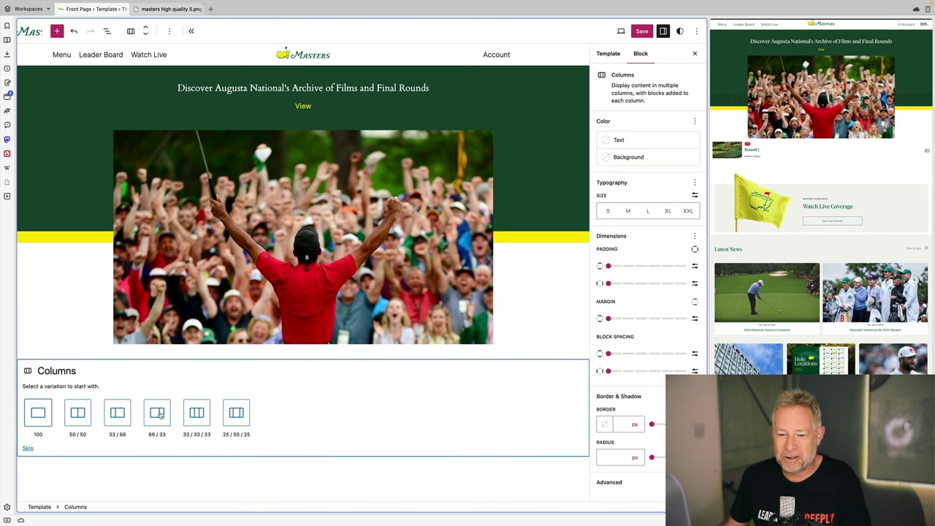
click(118, 414)
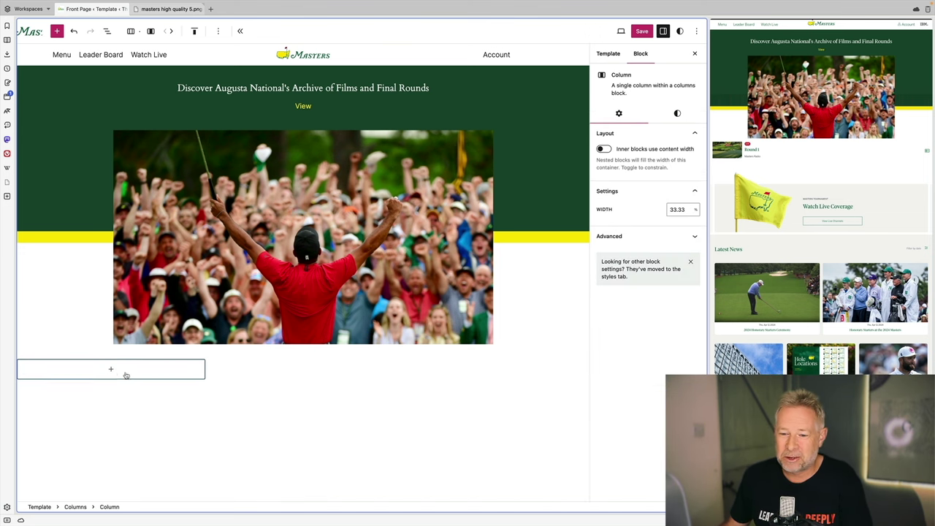
Add an Image block to the first column and fill it with flag-1.png from the media library
click(112, 370)
text(image)
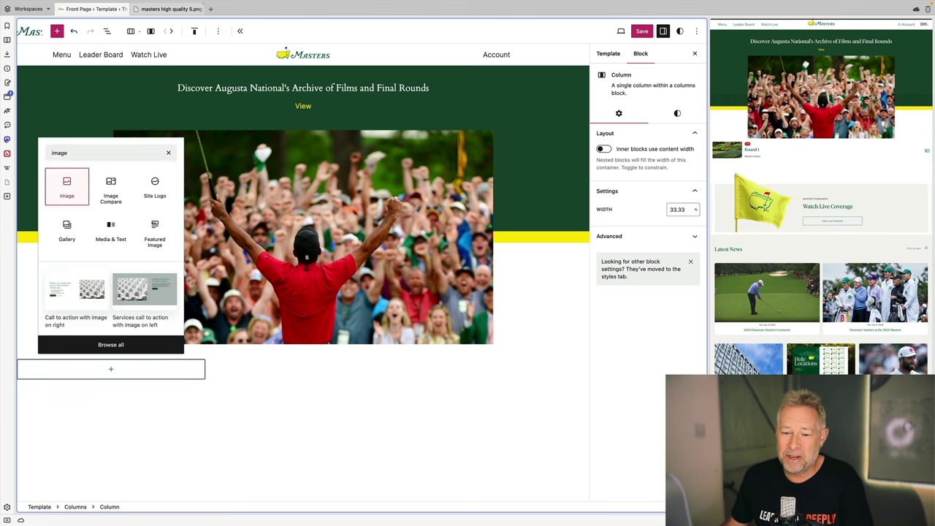
key(Return)
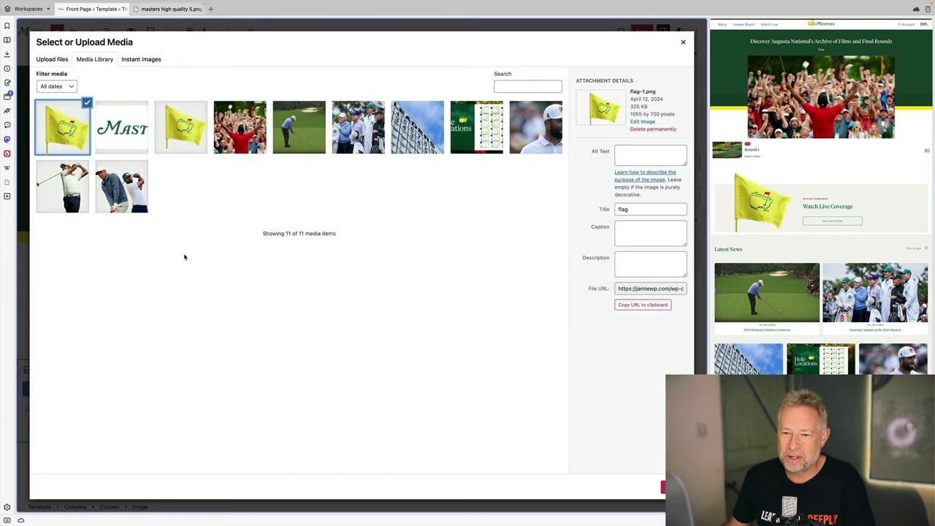
click(662, 487)
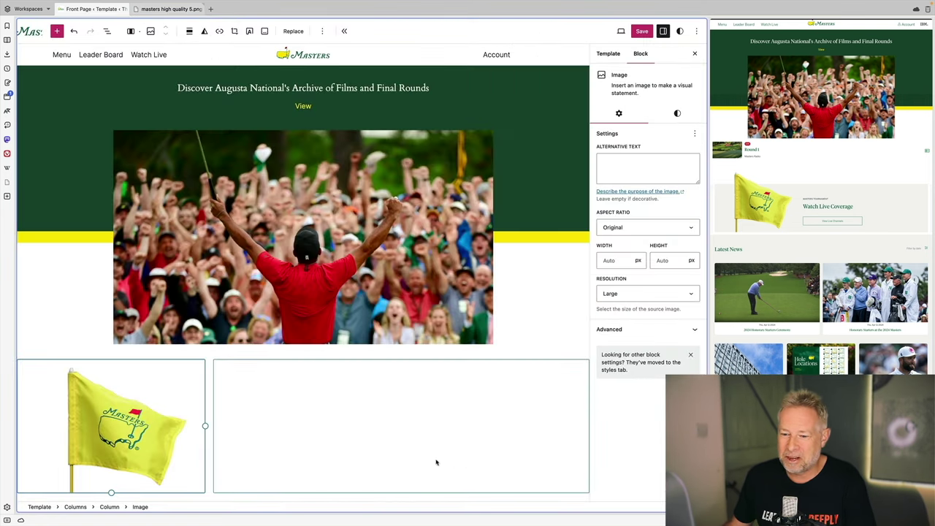
Give the Columns block a 180-degree linear background gradient from transparent to light grey, with both stops meeting near the middle for a hard edge
click(197, 393)
click(660, 178)
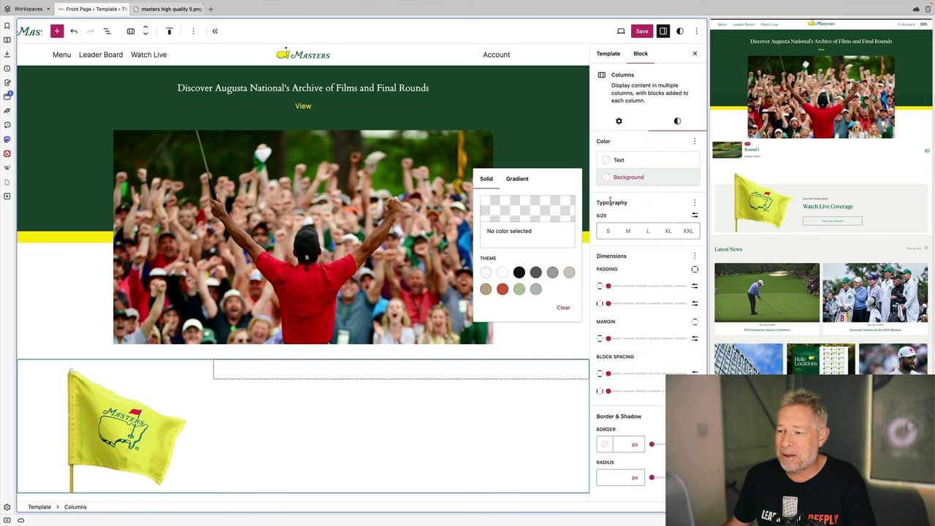
click(526, 184)
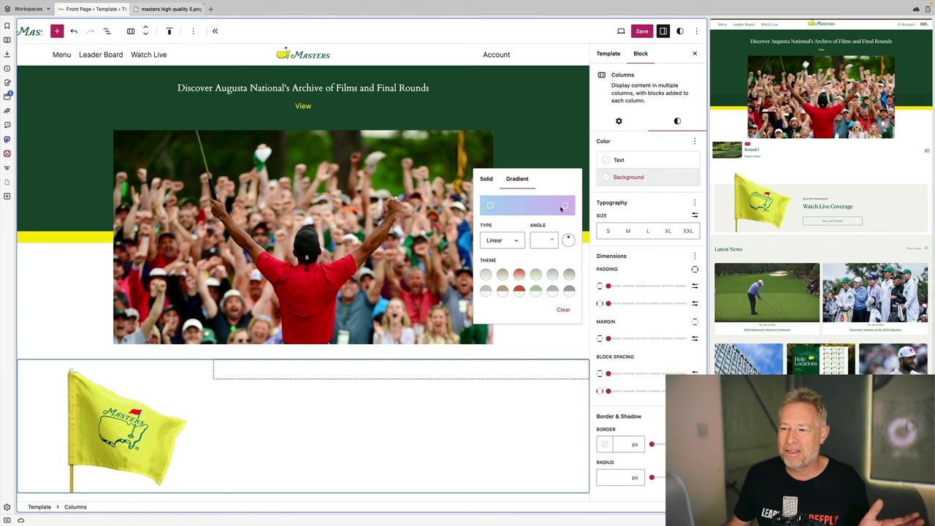
click(563, 208)
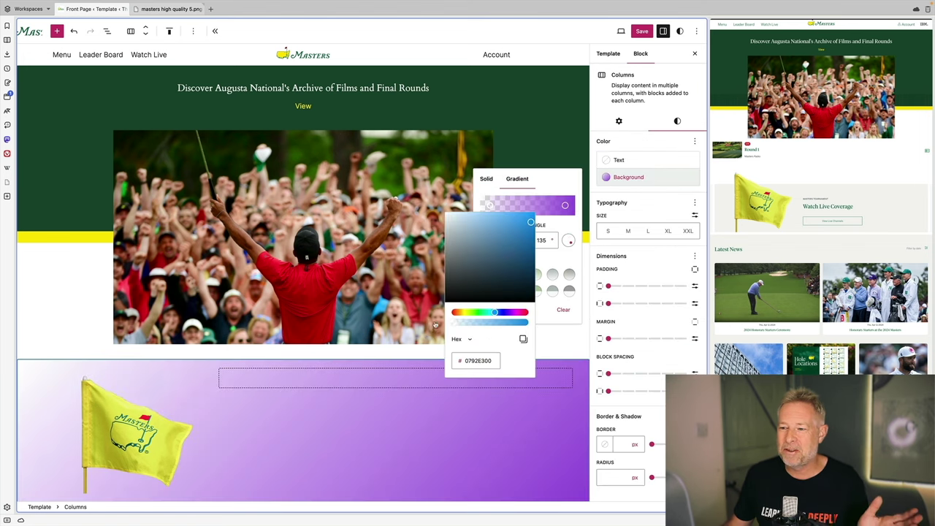
click(566, 206)
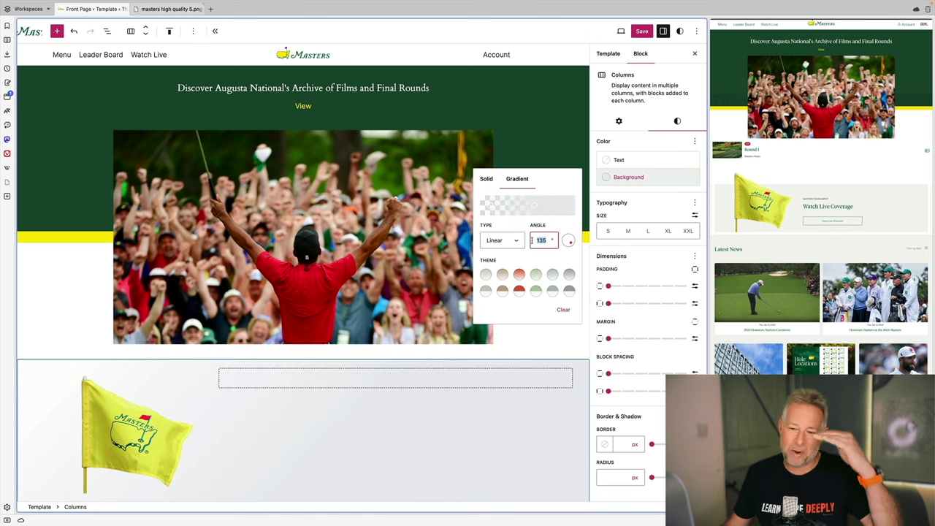
text(180)
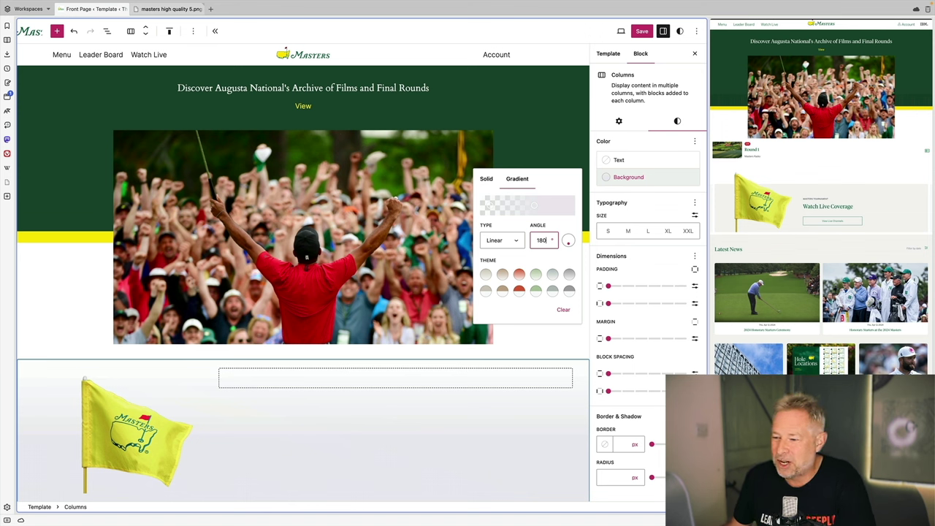
drag(496, 207, 512, 206)
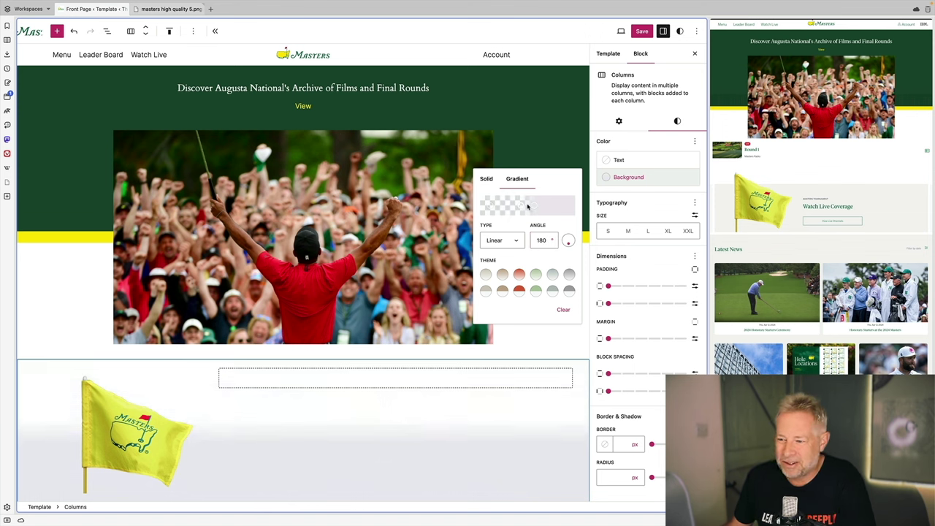
drag(529, 208, 521, 208)
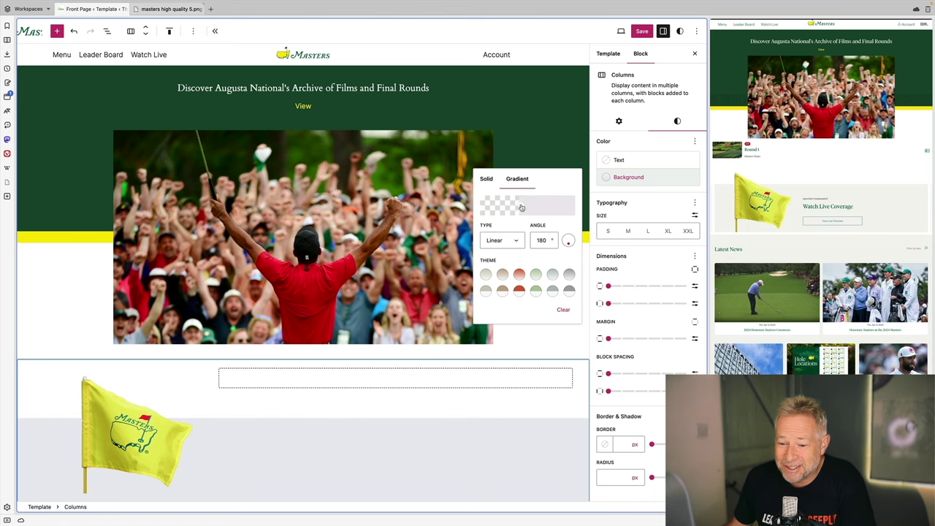
Add the paragraph "MASTERS TOURNAMENT" and the heading "Watch Live Coverage" in the column beside the flag
click(284, 369)
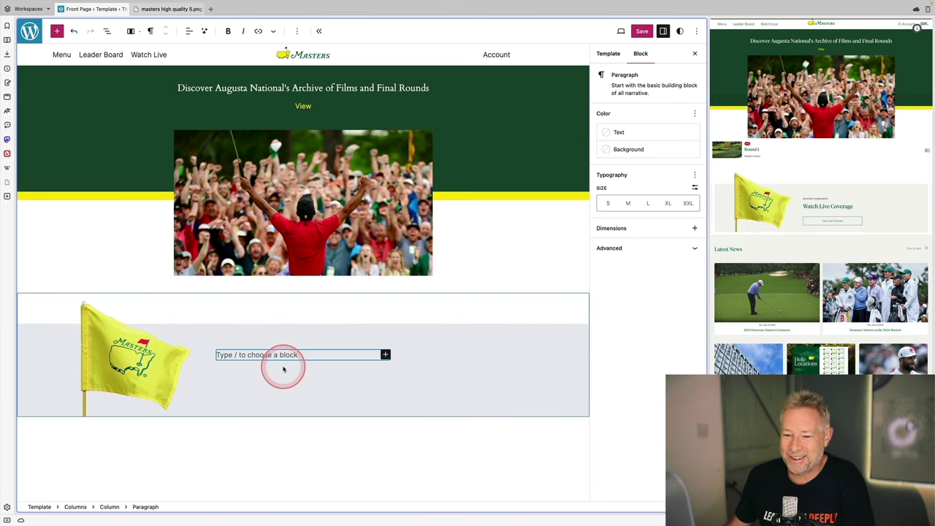
text(MASTERS TOURNAMENT)
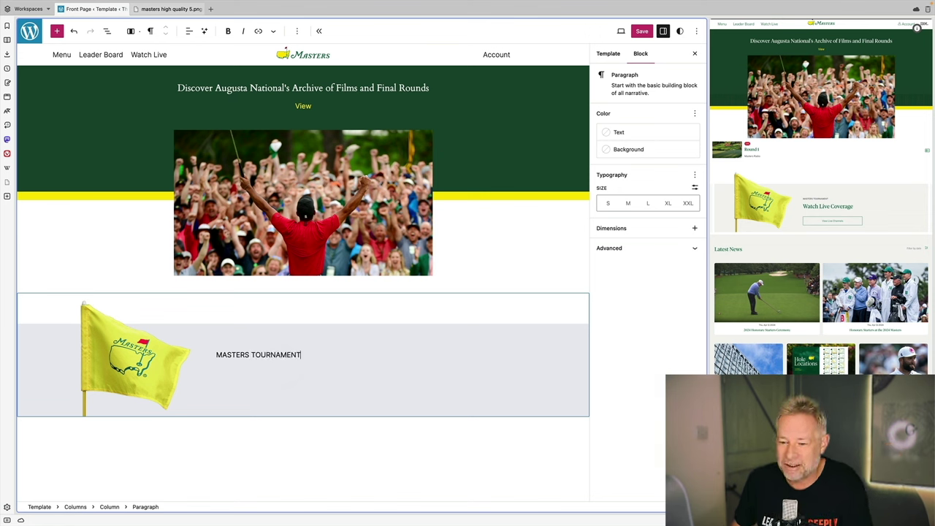
click(283, 368)
text(e Coverag)
key(Return)
Add a button labelled "View Live Channels" below the "Watch Live Coverage" heading and give it the Outline style
text(/button)
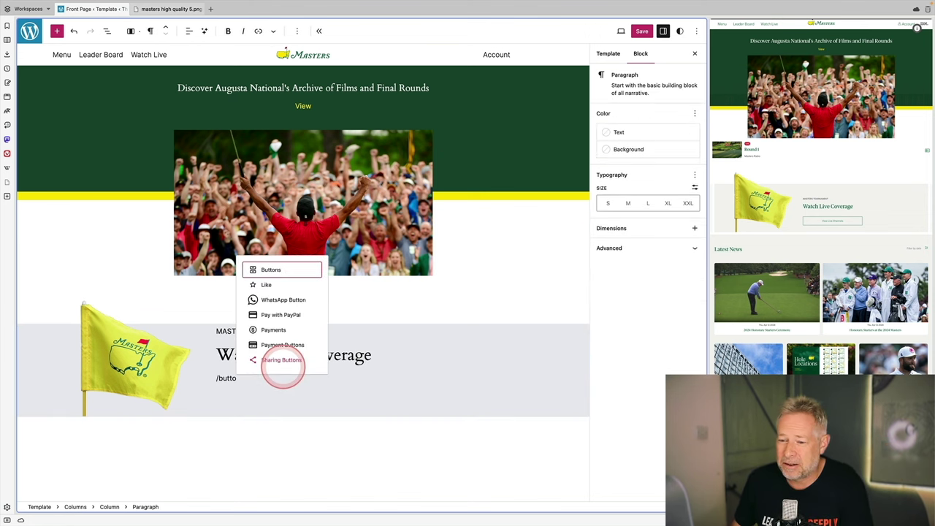
key(Return)
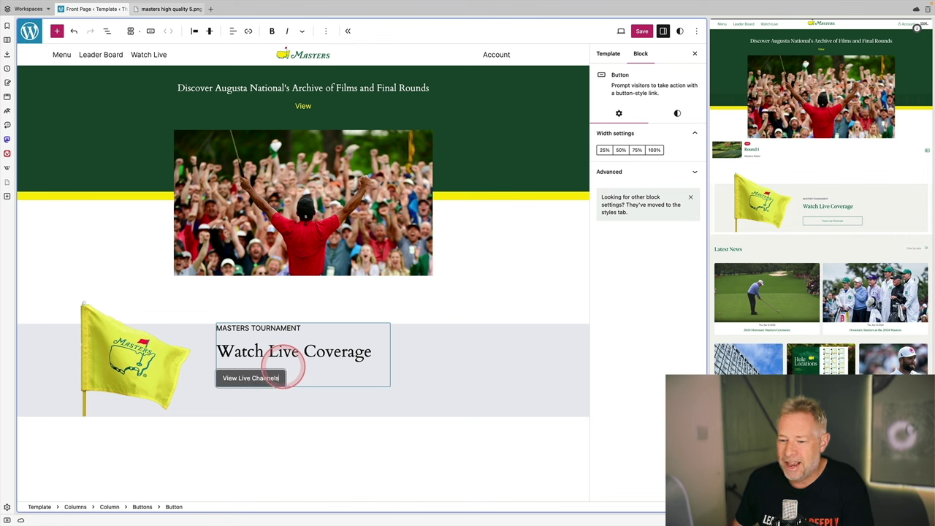
click(269, 384)
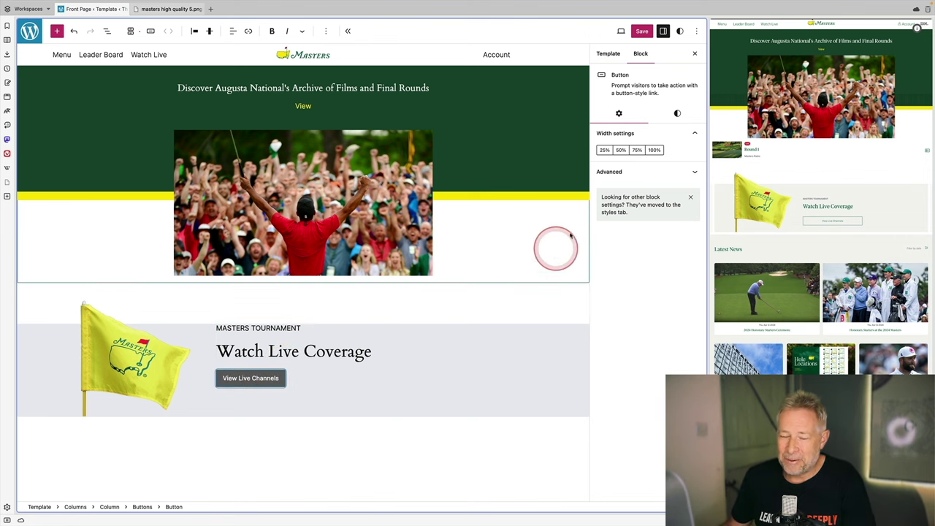
click(677, 113)
click(671, 154)
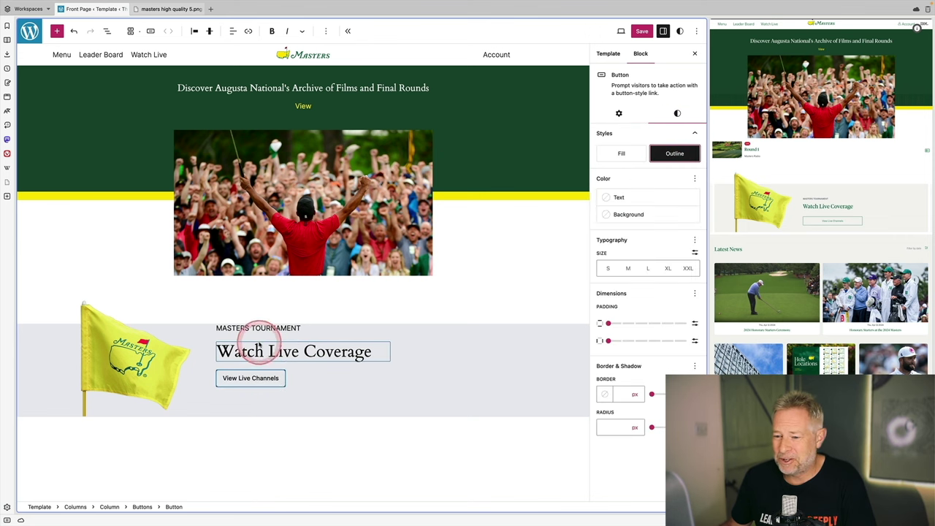
Wrap the "MASTERS TOURNAMENT" paragraph, heading and button in a Group and set its top padding to 4
click(236, 328)
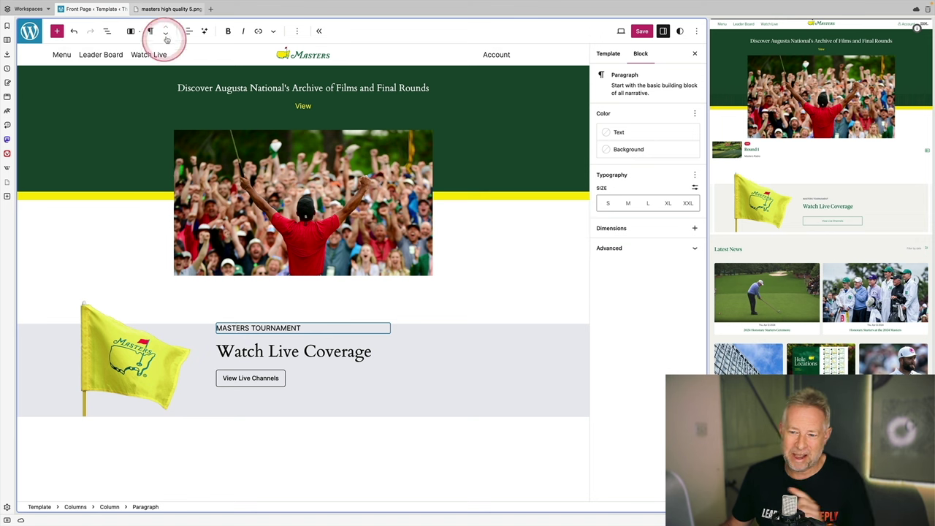
click(107, 30)
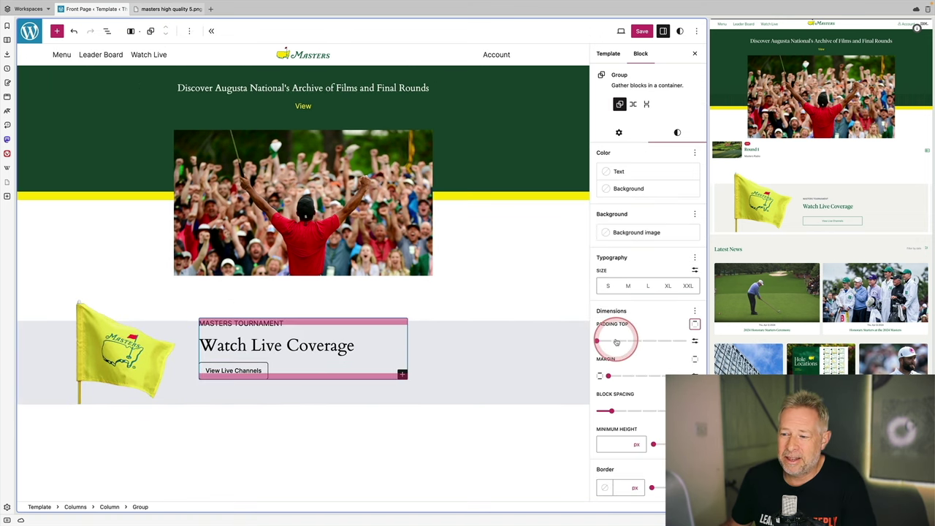
drag(616, 340, 658, 341)
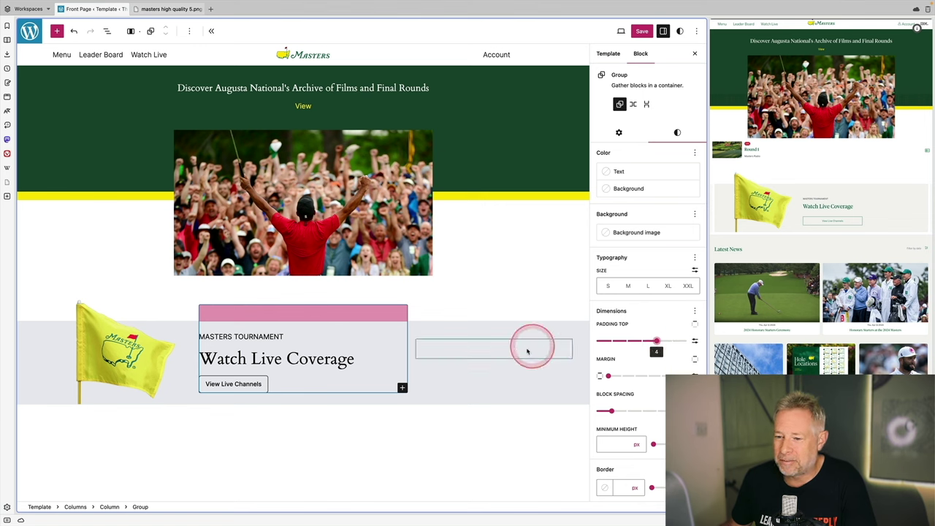
Set the site-wide heading text color to the custom hex 1C4932 in the global styles
click(532, 349)
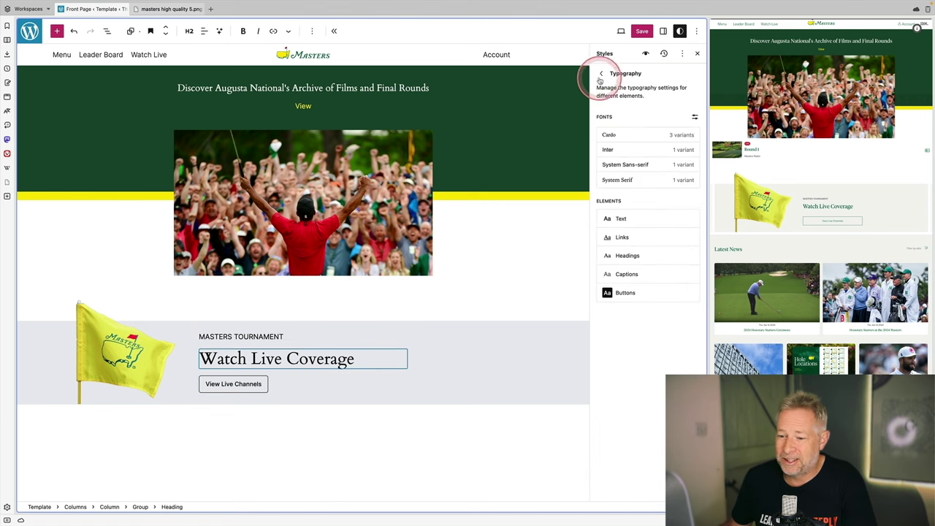
click(601, 76)
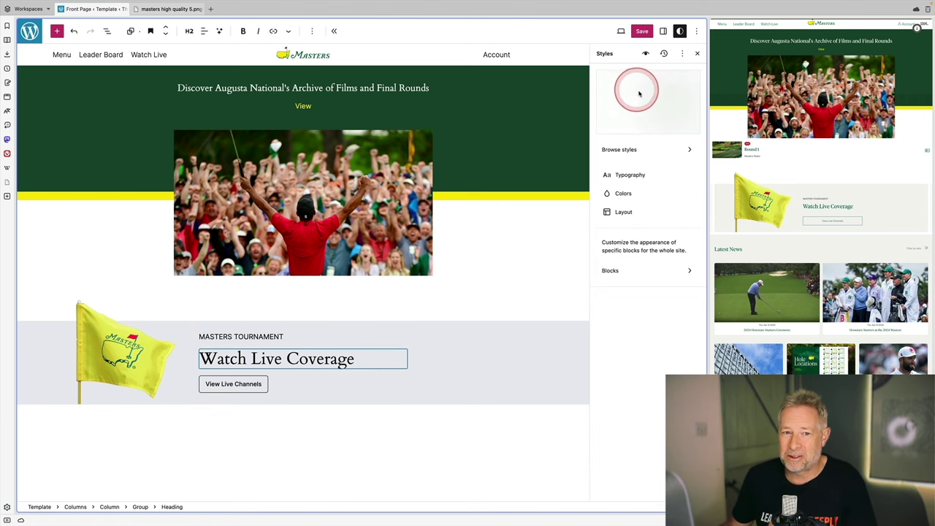
click(649, 192)
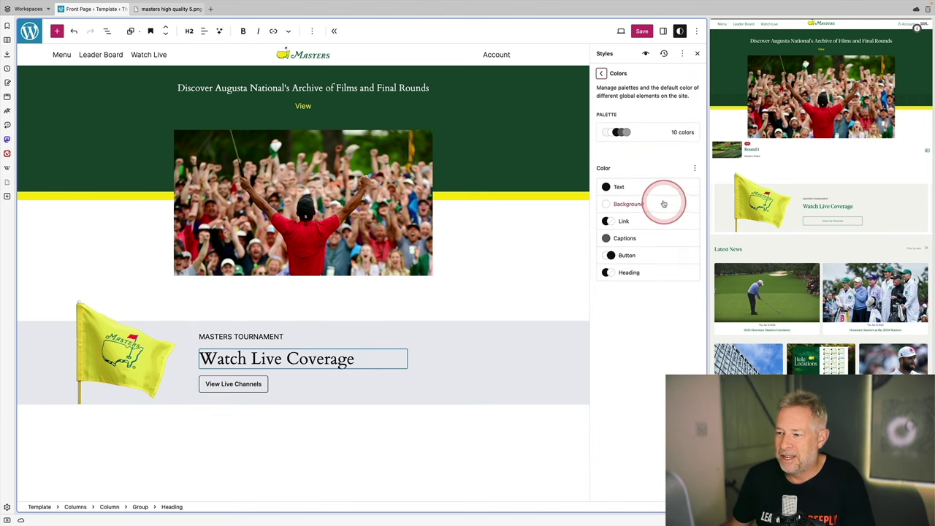
click(649, 271)
click(525, 305)
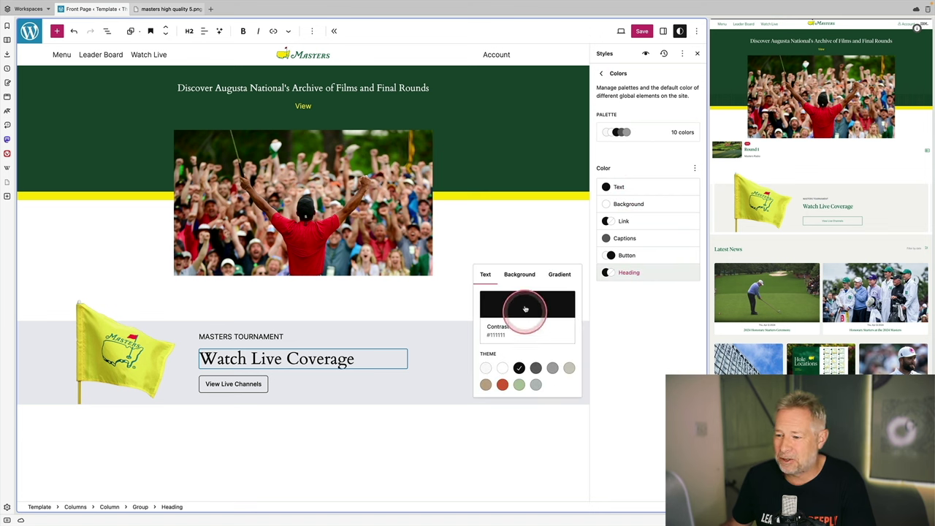
click(525, 305)
click(404, 439)
text(1C4932)
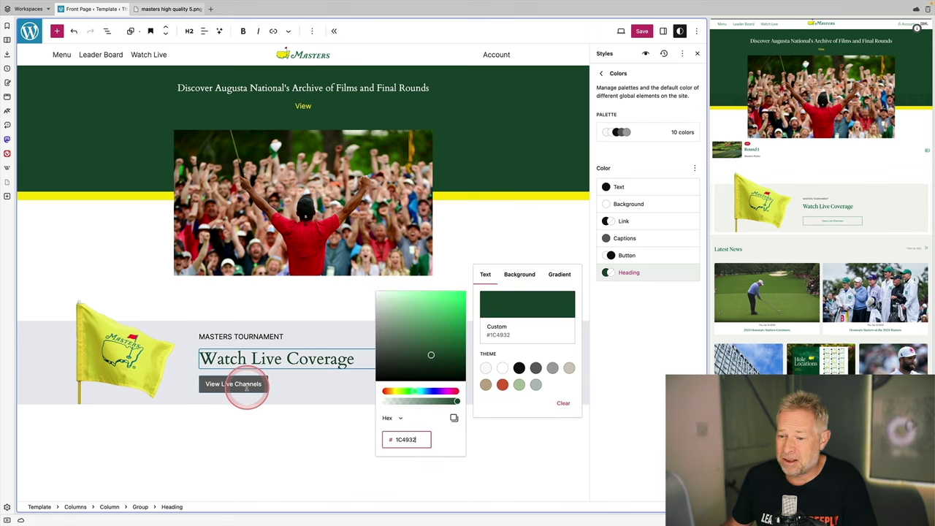
Set the "View Live Channels" button's border radius to 0 and give its text and outline a green color
click(247, 384)
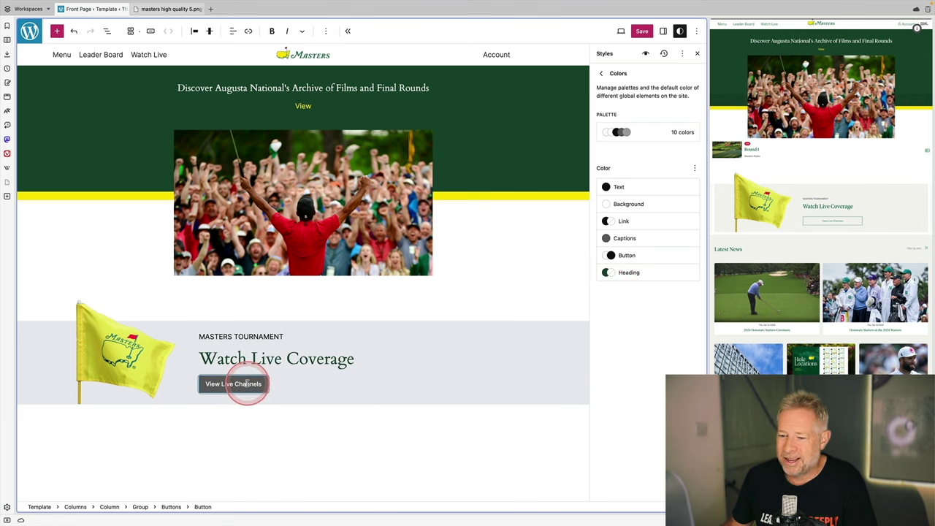
click(639, 249)
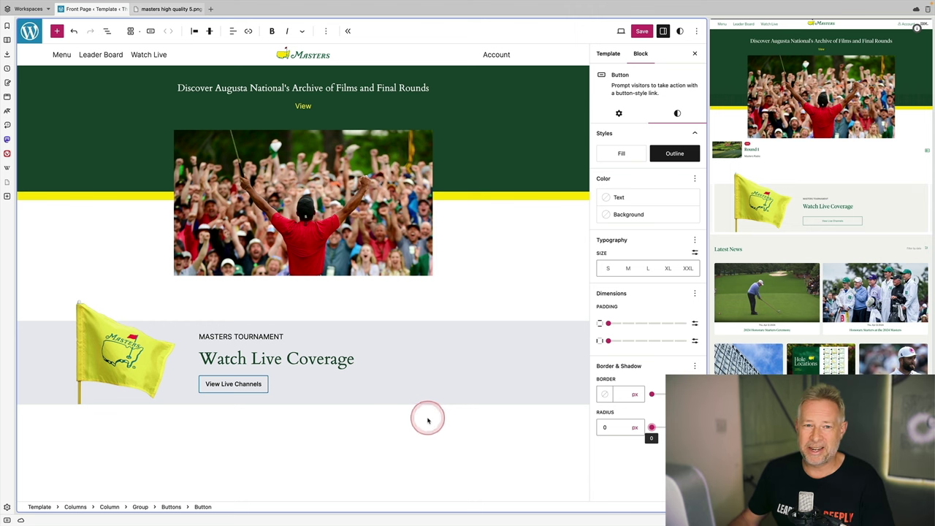
Add a Group containing a Row below the live coverage columns and set the Row to full width
click(427, 420)
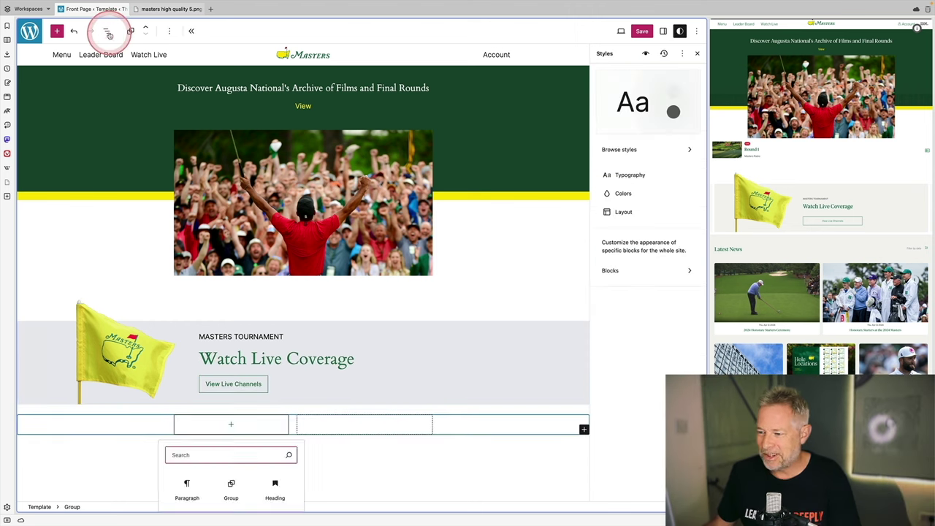
click(107, 32)
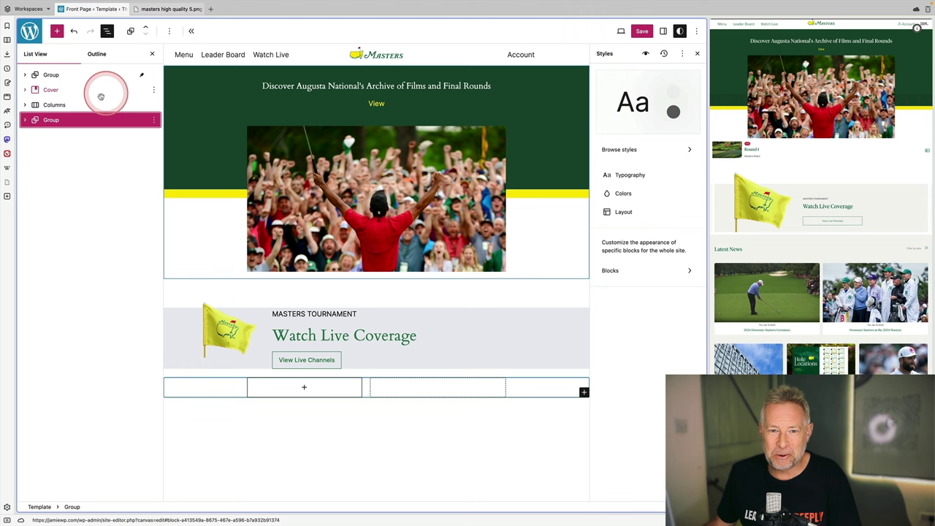
click(24, 120)
click(82, 134)
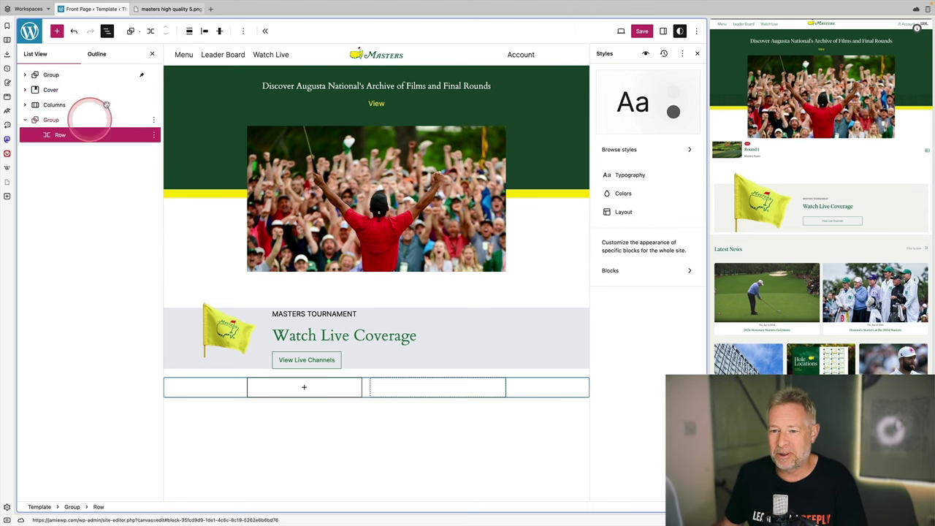
click(190, 31)
click(212, 95)
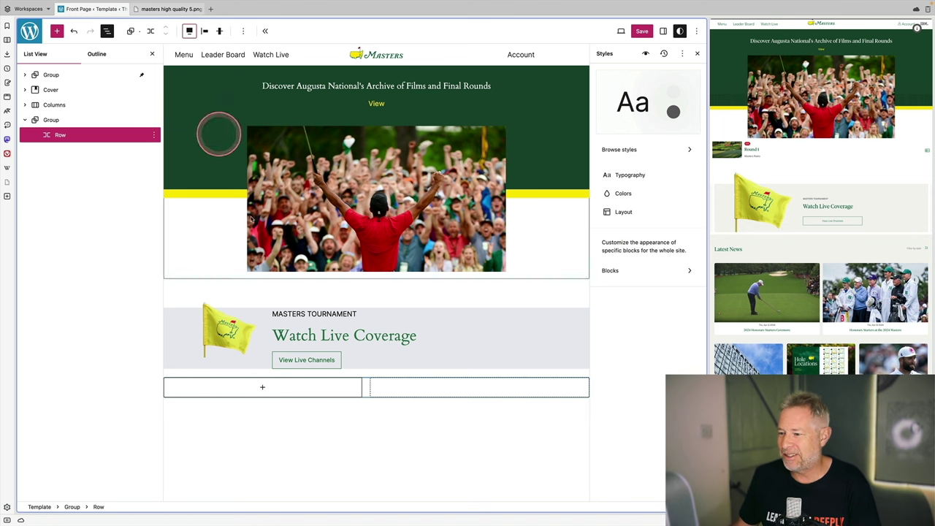
Add the H3 heading "Latest News" and the paragraph "Filter by date" to the Row, justified with space between them
click(255, 392)
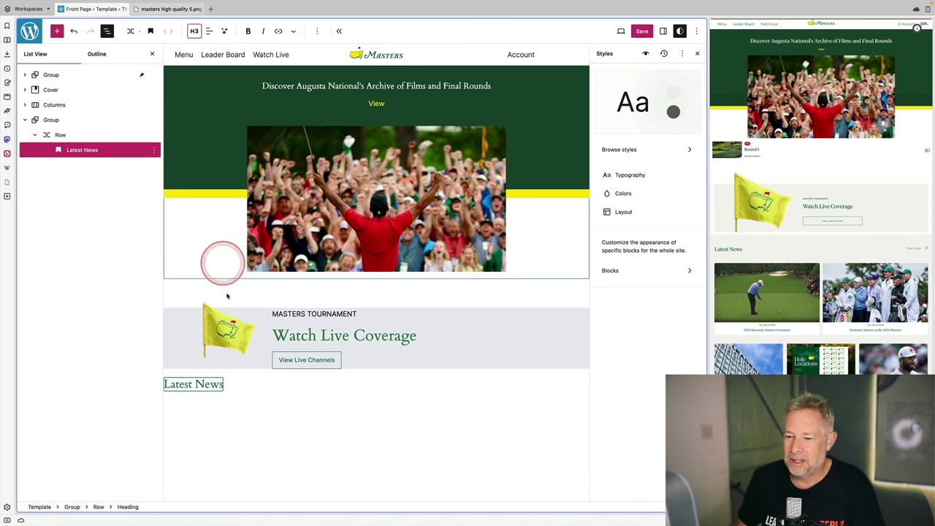
click(232, 334)
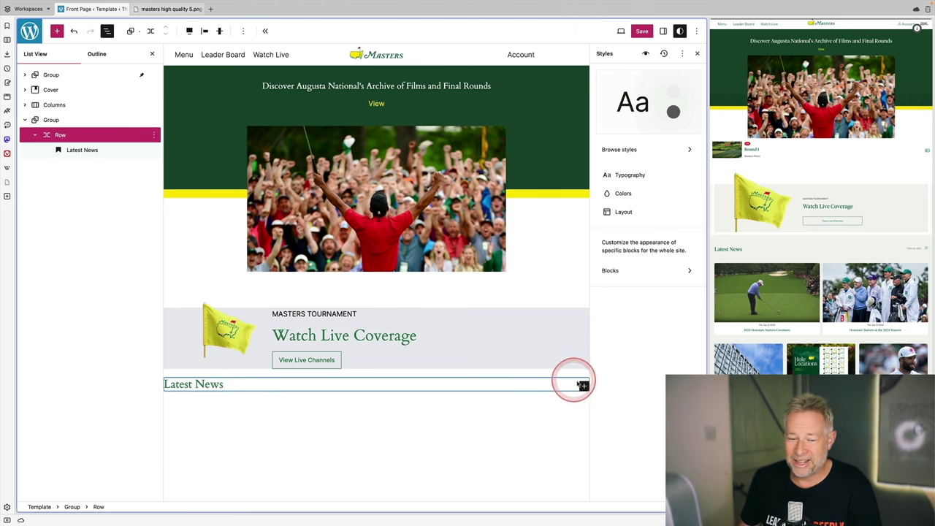
click(584, 386)
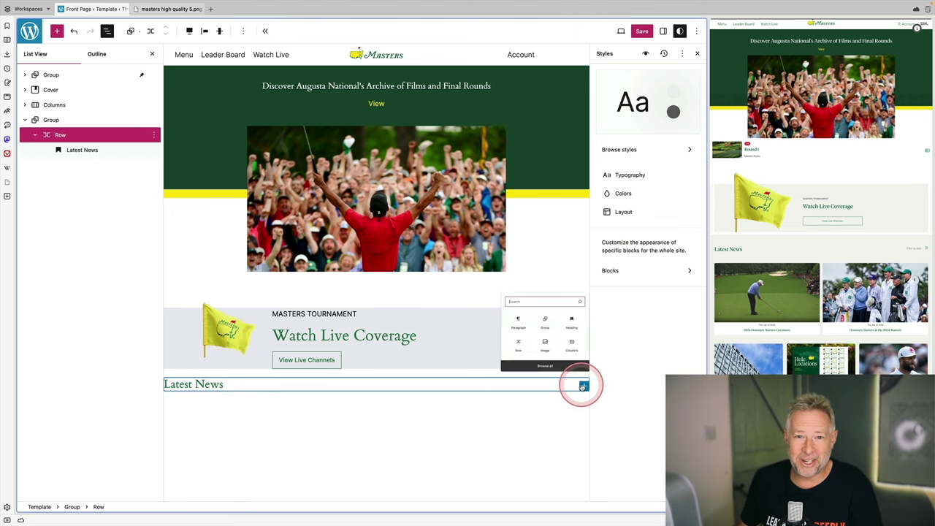
click(472, 293)
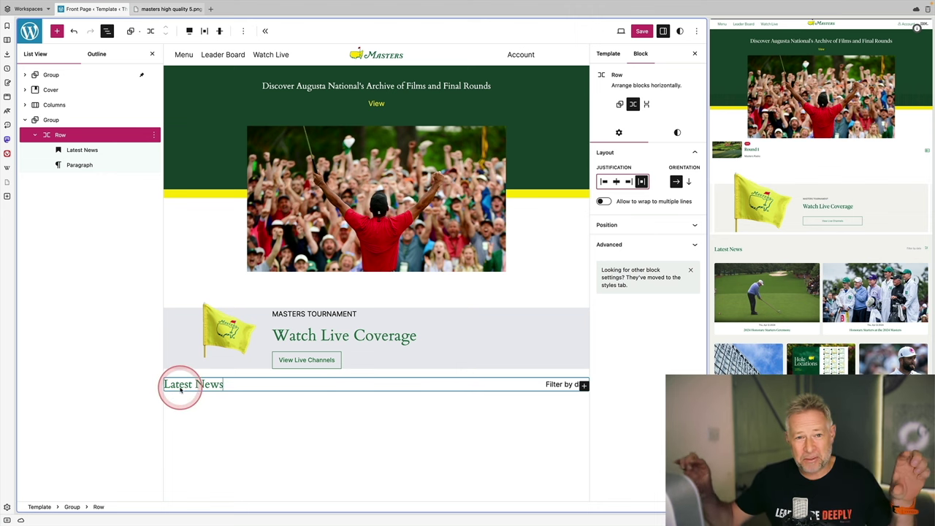
Set the background color of the Group around the "Latest News" row to EAE9ED
click(70, 122)
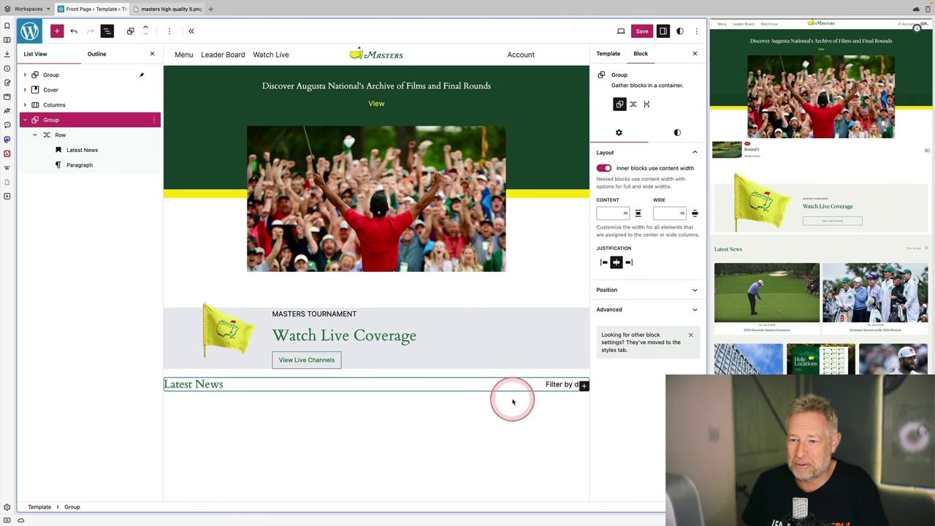
click(670, 136)
click(629, 188)
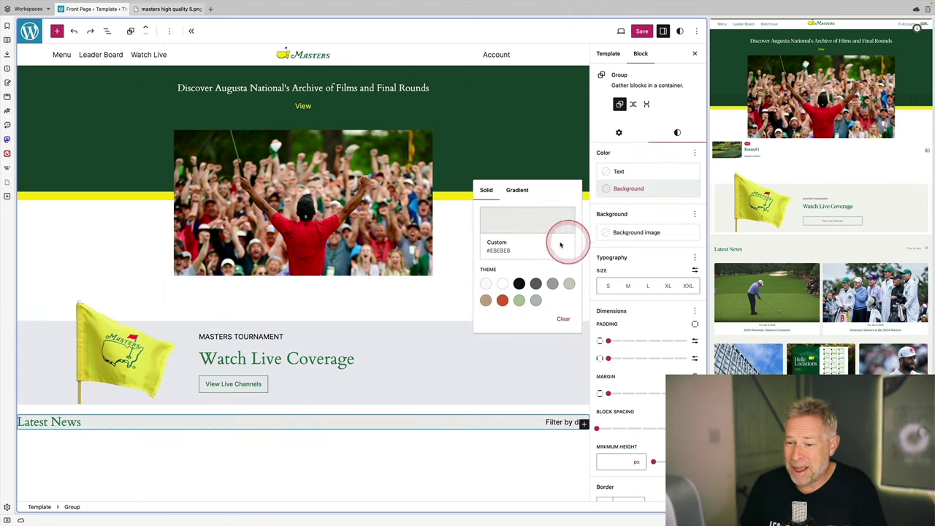
click(526, 221)
click(426, 343)
click(421, 355)
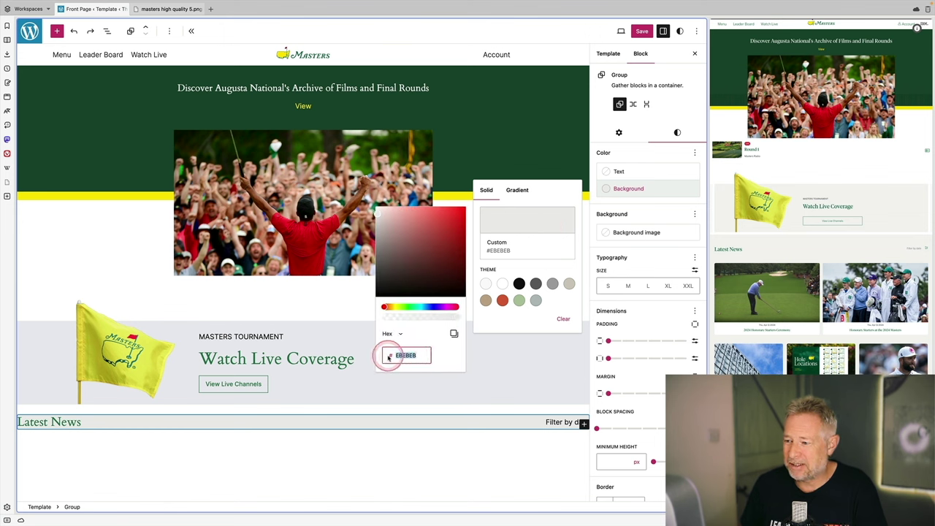
text(EAE9ED)
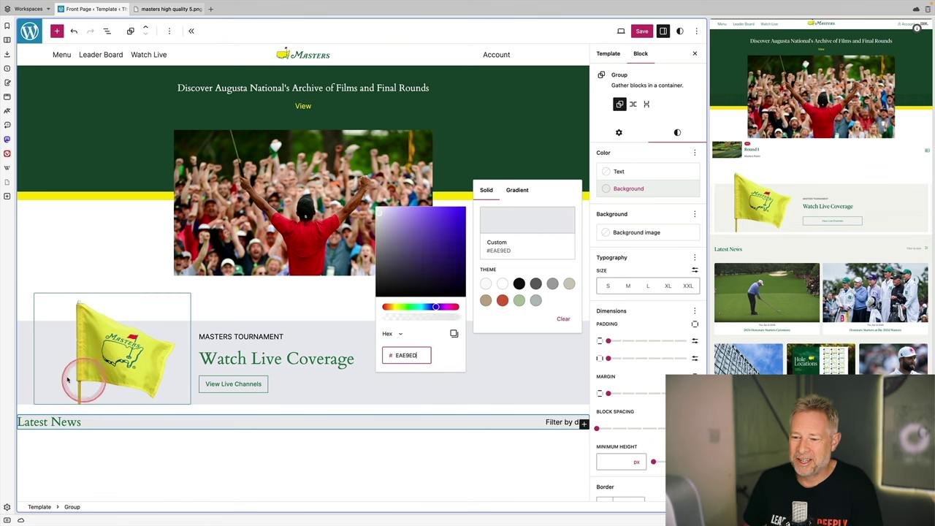
Add horizontal padding to the Row holding "Latest News" and "Filter by date"
click(35, 367)
click(29, 353)
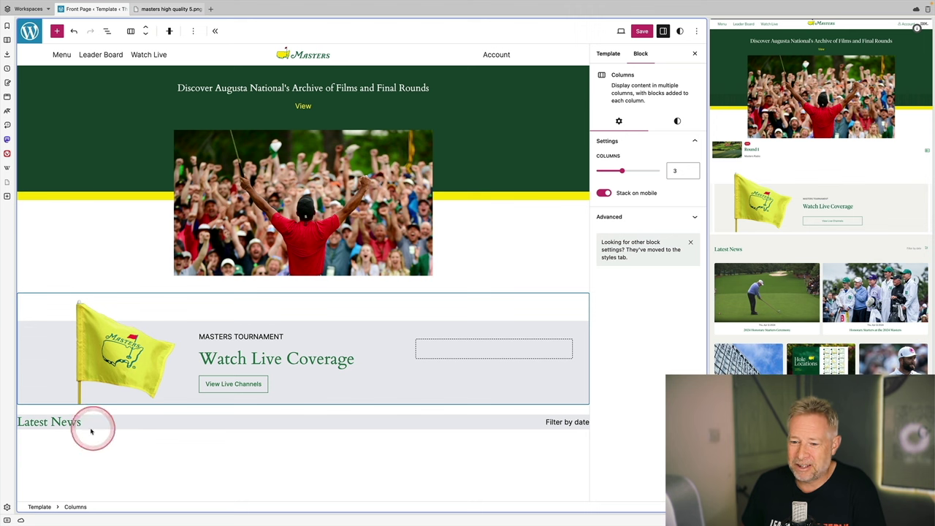
click(63, 422)
click(99, 507)
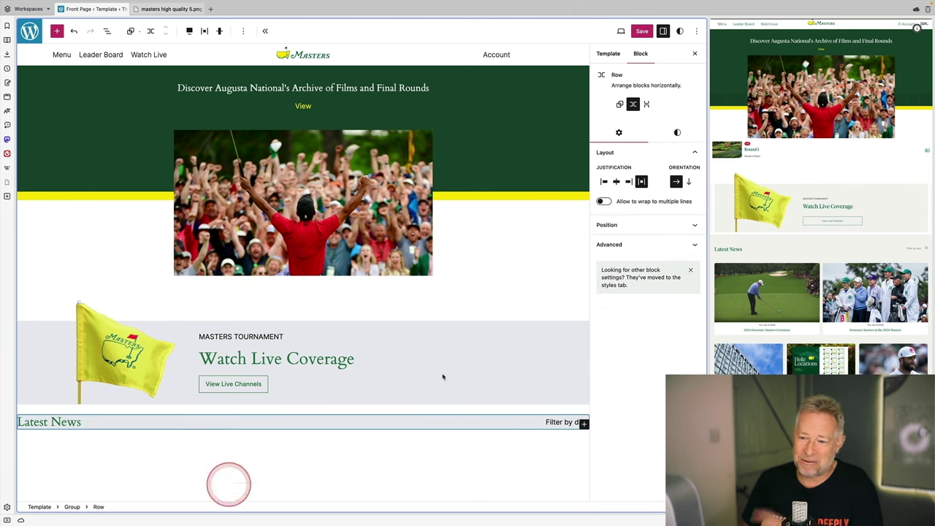
click(677, 135)
drag(607, 358, 634, 358)
click(141, 425)
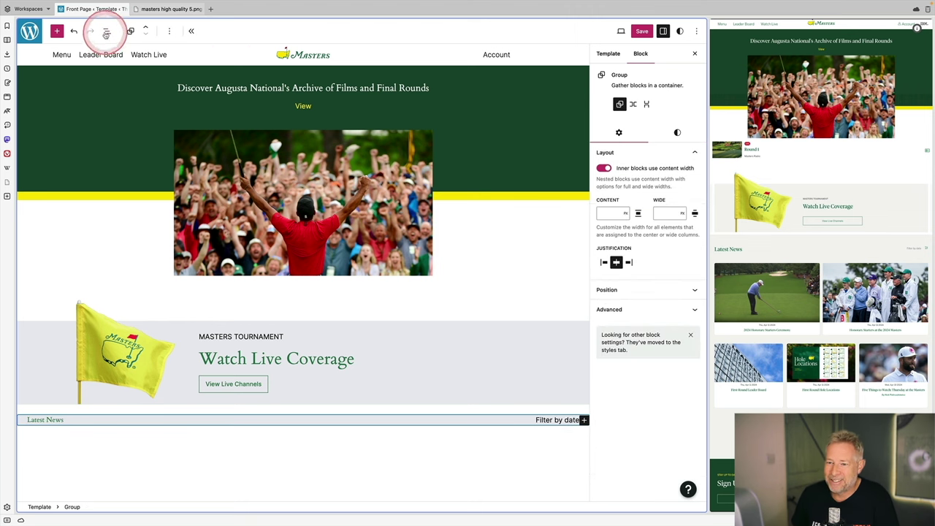
Insert a Query Loop block after the "Latest News" Row, inside the same Group
click(106, 32)
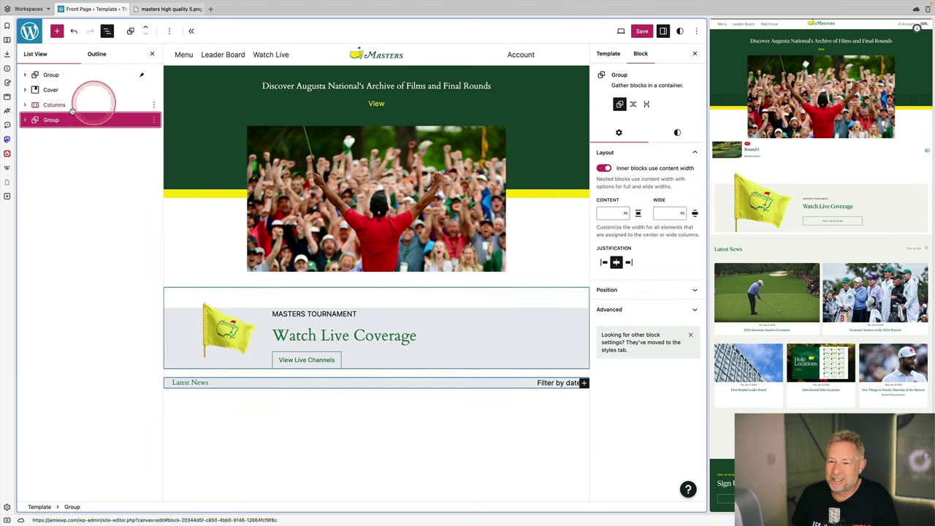
click(25, 120)
click(109, 136)
click(155, 137)
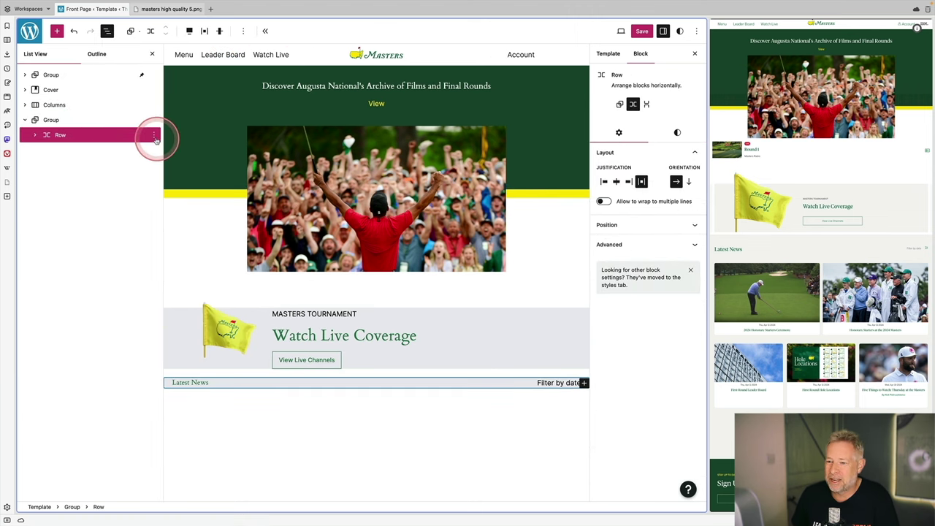
click(174, 171)
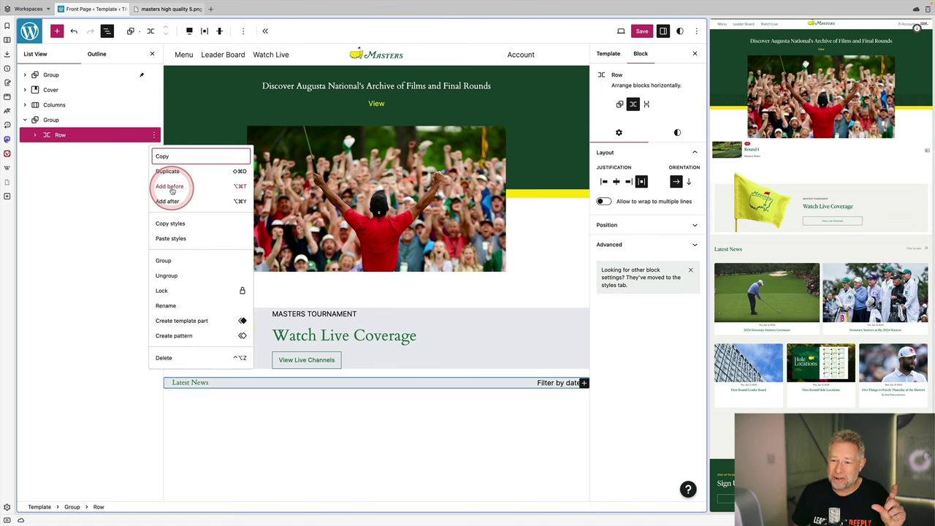
click(170, 201)
click(281, 398)
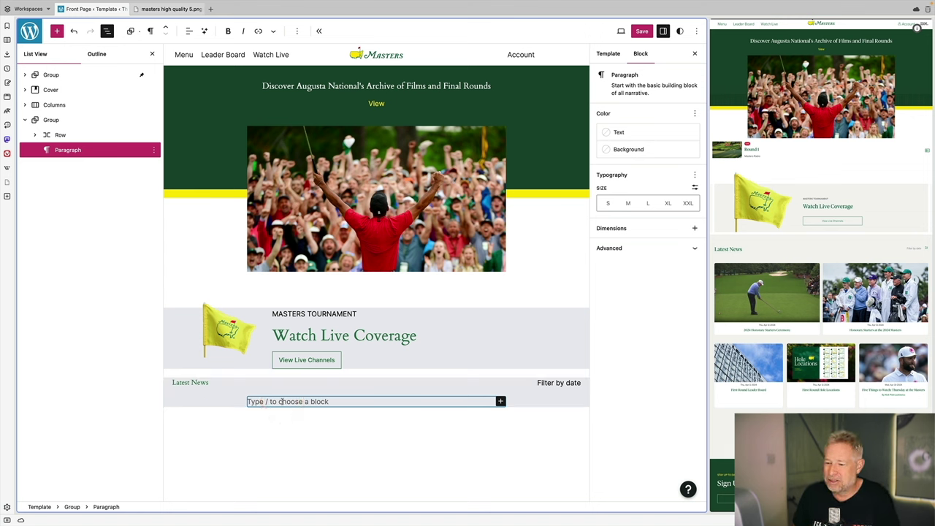
text(/quer)
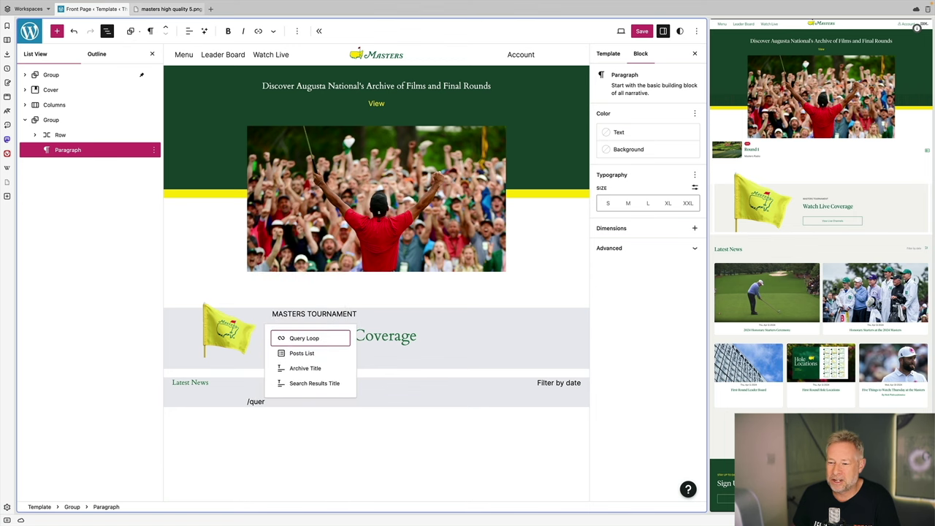
key(Return)
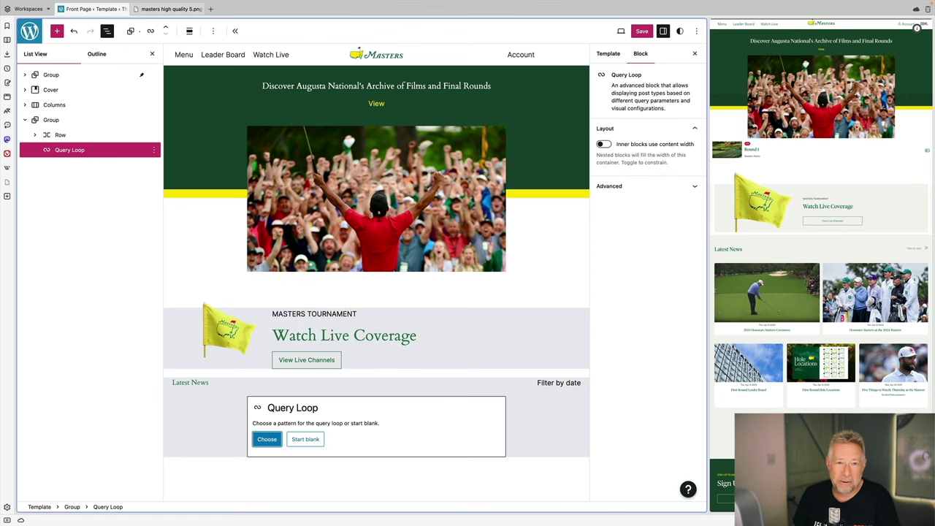
Choose the "Blog Posts" pattern with the centered Blog heading and two-column grid of featured images, titles and dates for the Query Loop
click(268, 440)
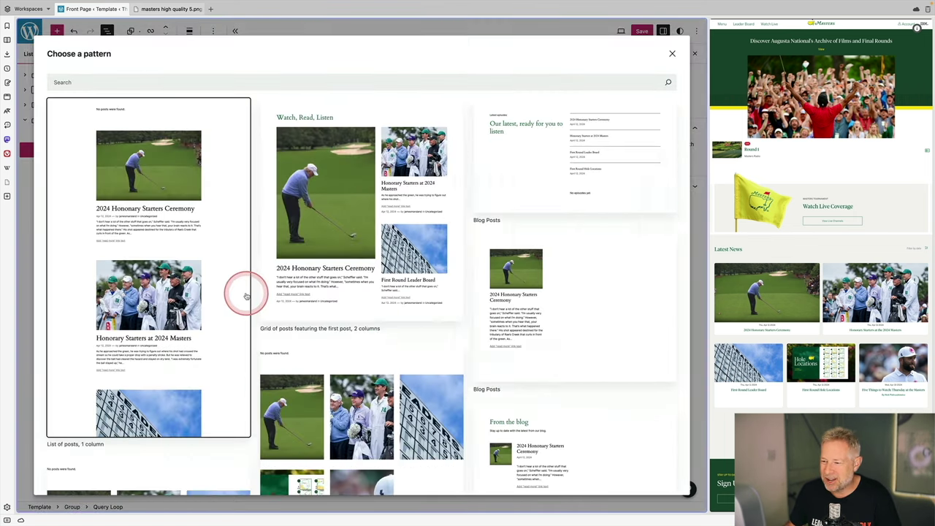
scroll(355, 334, down, 5)
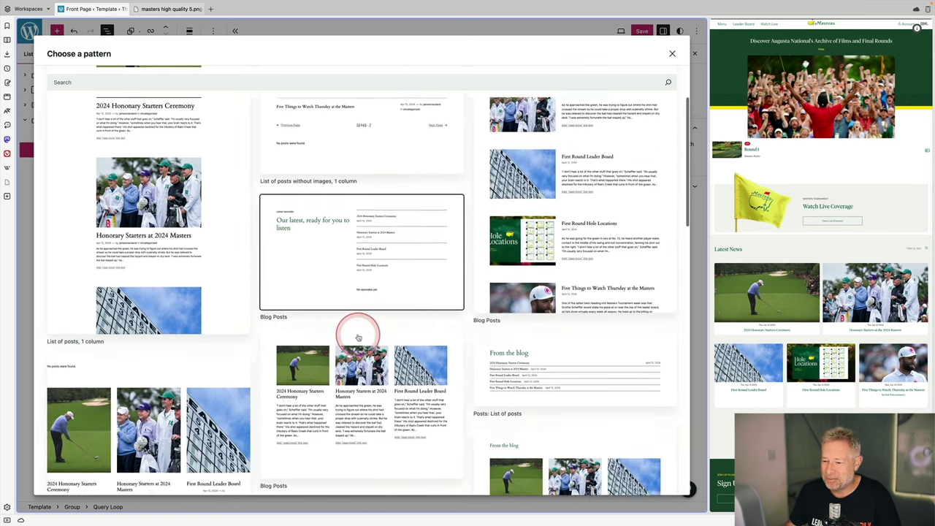
scroll(358, 337, down, 2)
scroll(358, 338, down, 4)
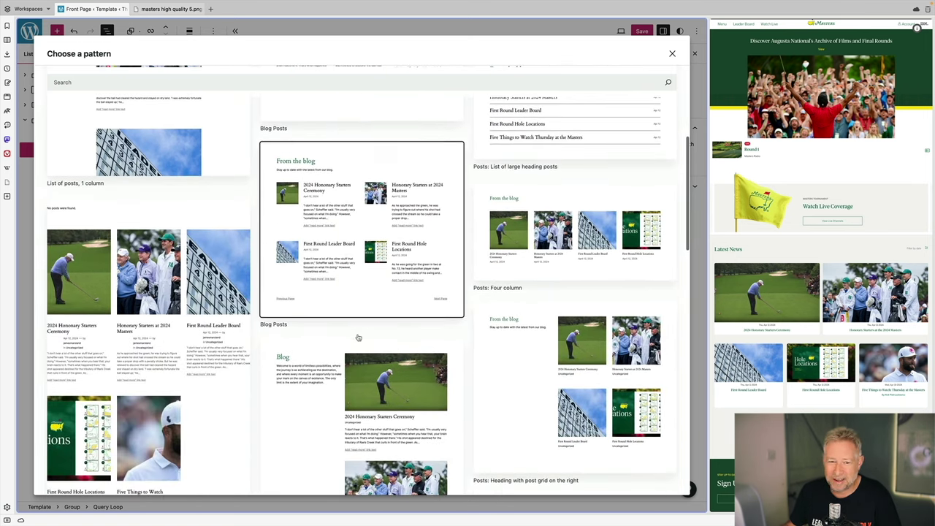
click(143, 260)
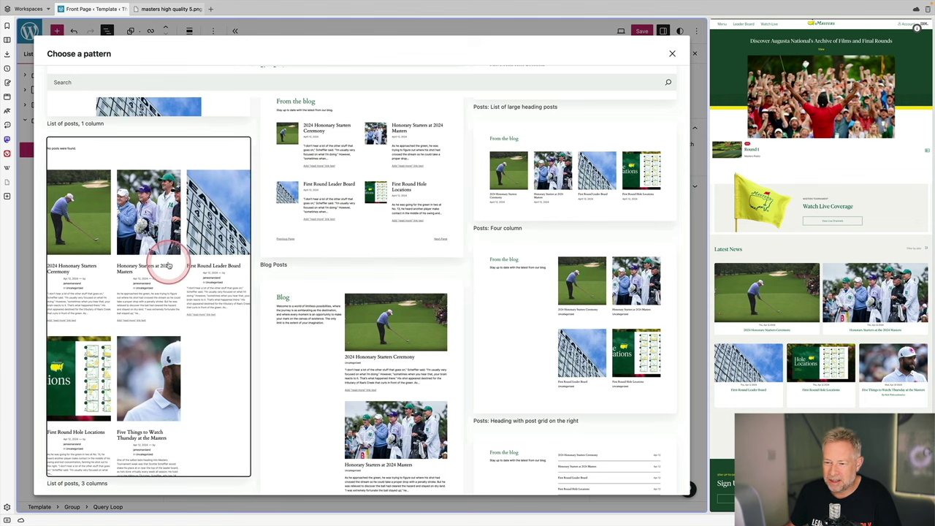
scroll(341, 291, down, 10)
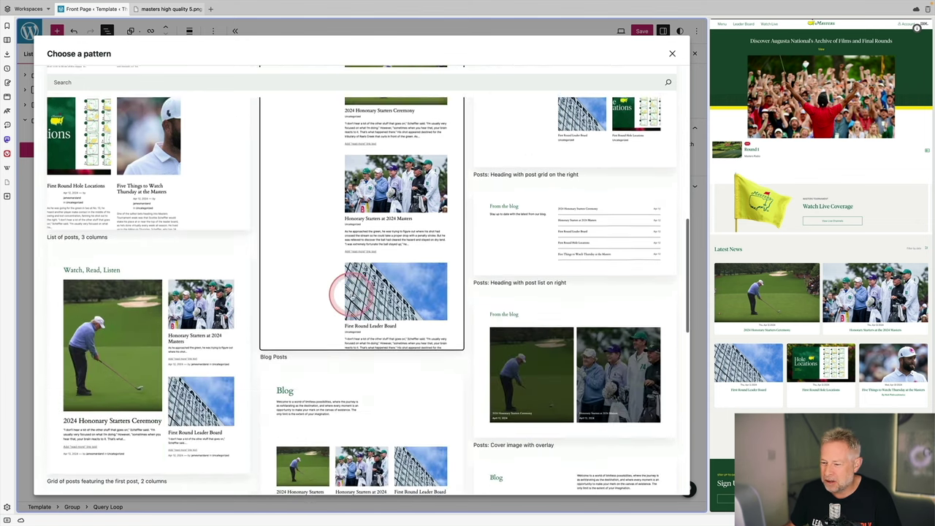
scroll(351, 298, down, 5)
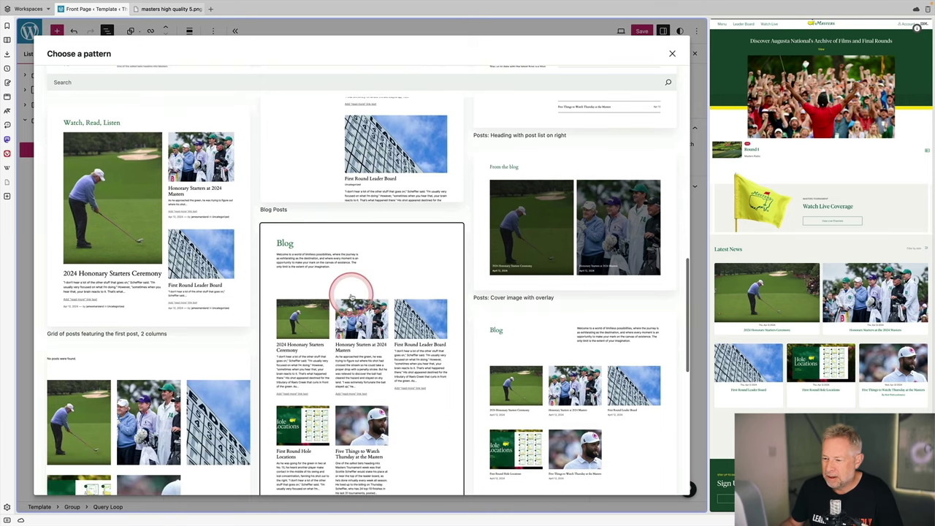
scroll(352, 298, down, 2)
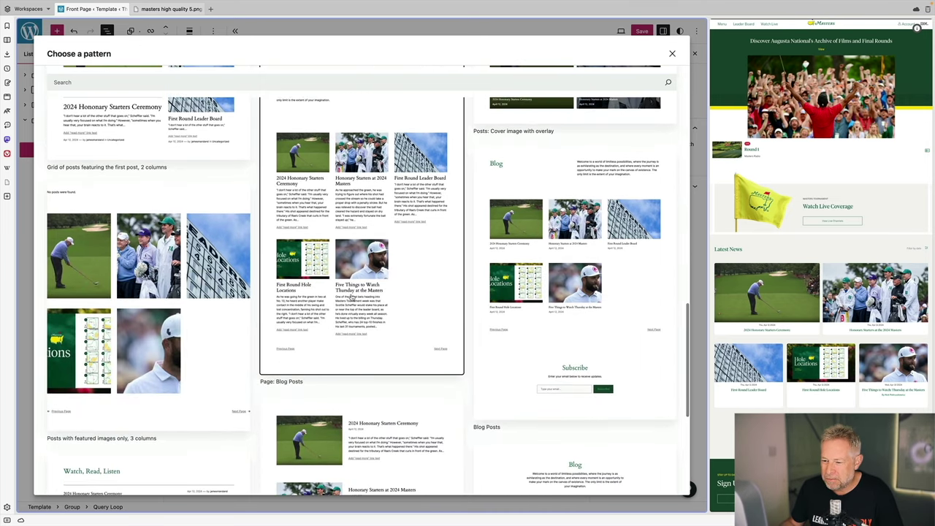
scroll(351, 296, down, 9)
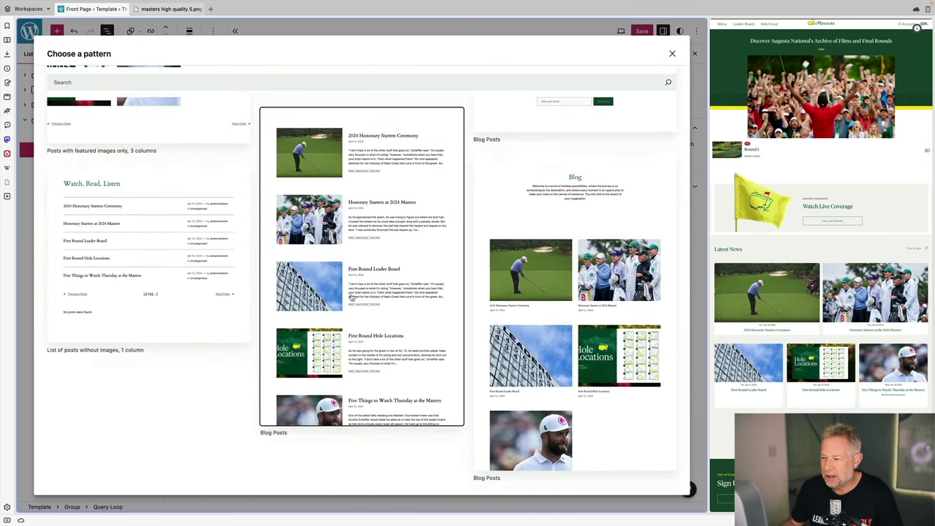
click(564, 274)
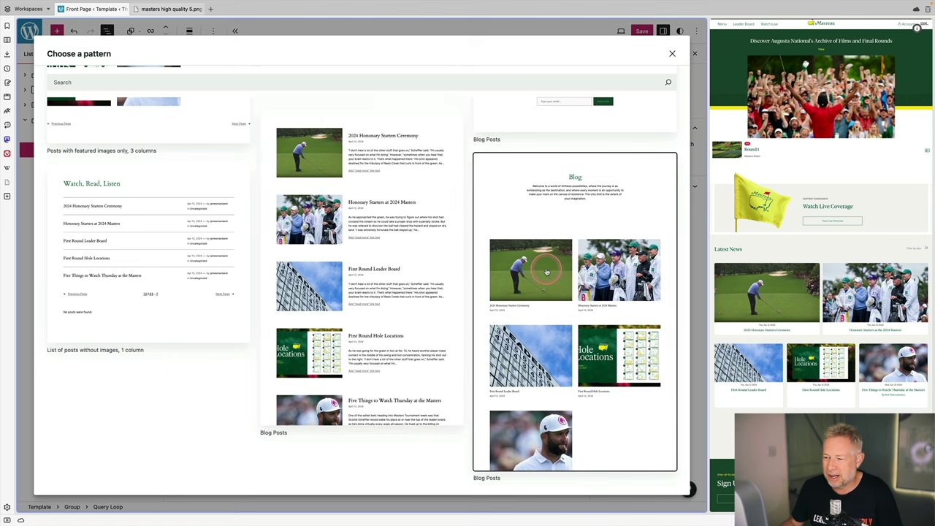
click(547, 272)
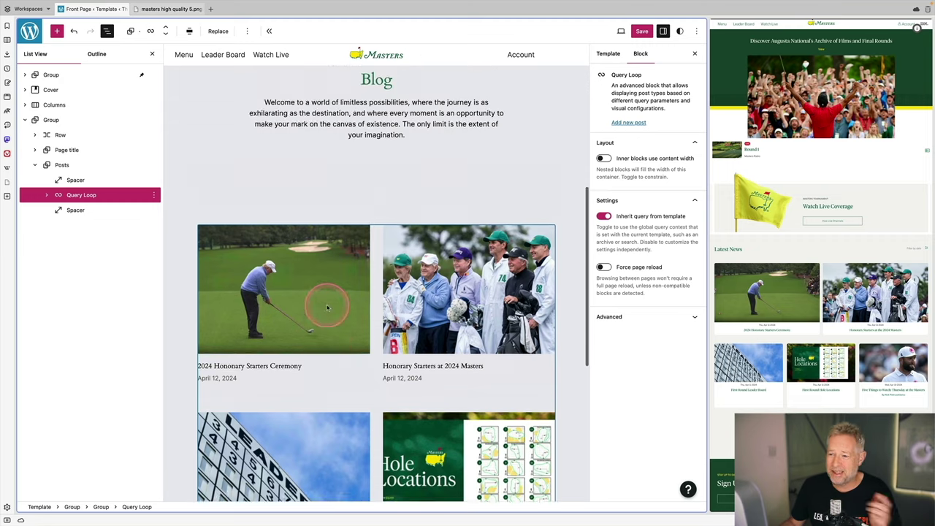
Delete the pattern's page title content above the posts, including the "Blog" heading, the welcome paragraph and the spacer
scroll(330, 305, up, 3)
click(334, 225)
click(83, 196)
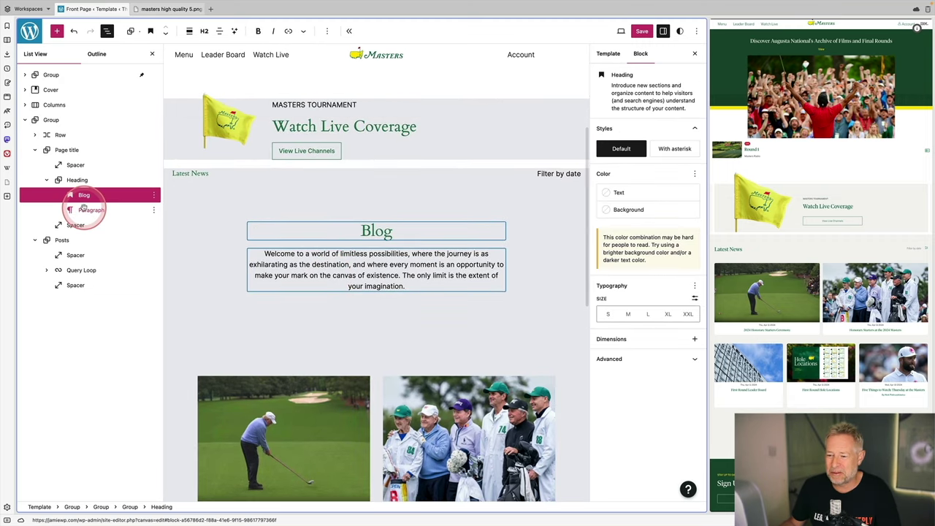
shift+click(84, 209)
shift+click(80, 225)
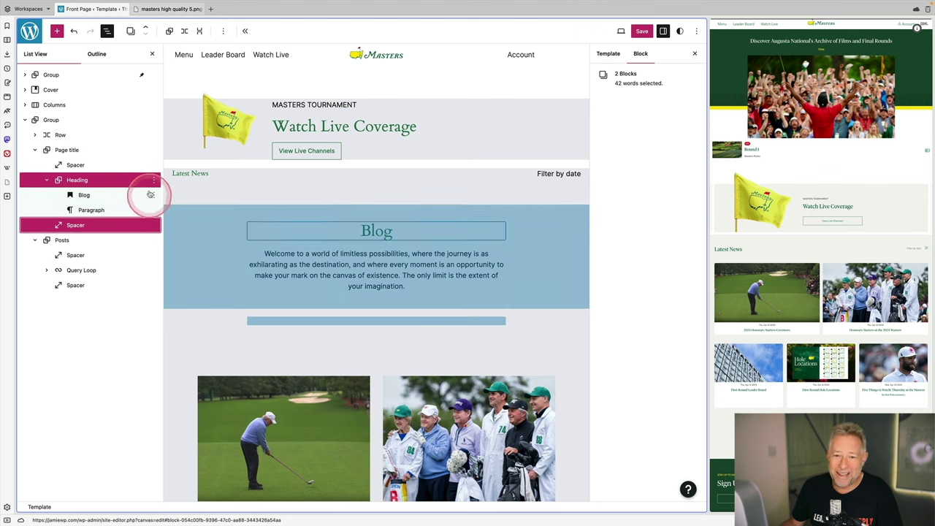
click(153, 180)
click(176, 333)
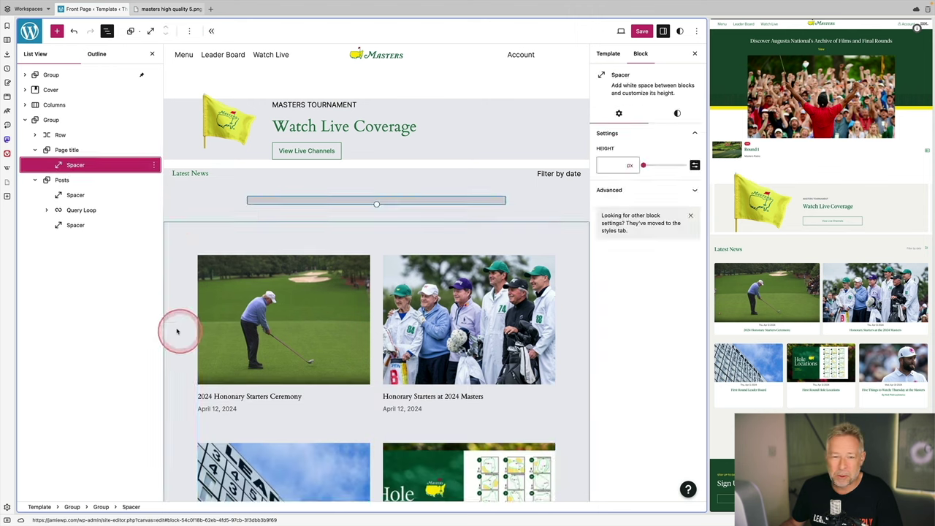
Turn off inheriting the query from the template for the Query Loop and limit it to 2 items per page
click(80, 179)
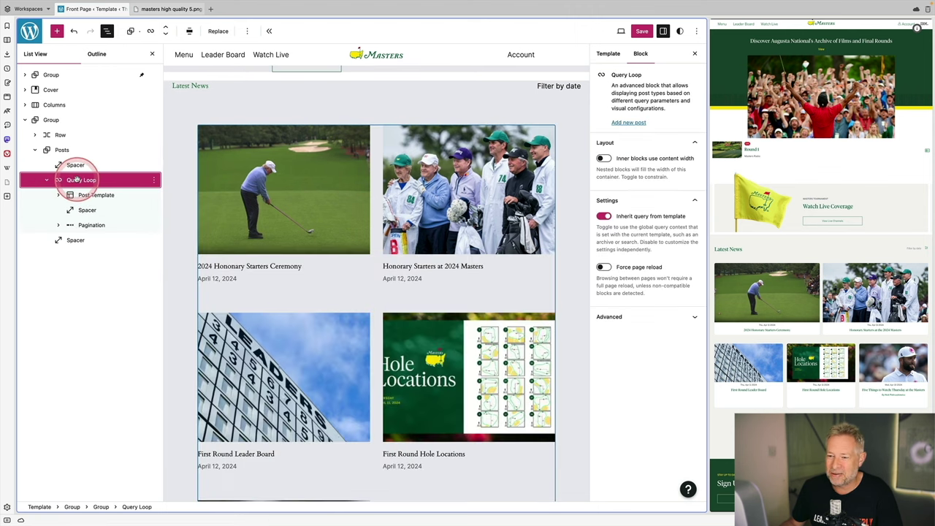
click(596, 217)
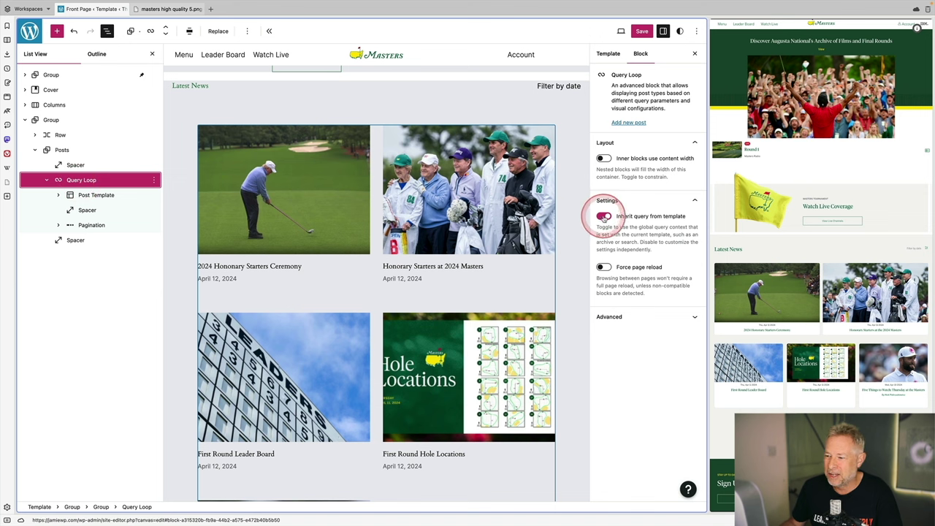
click(604, 217)
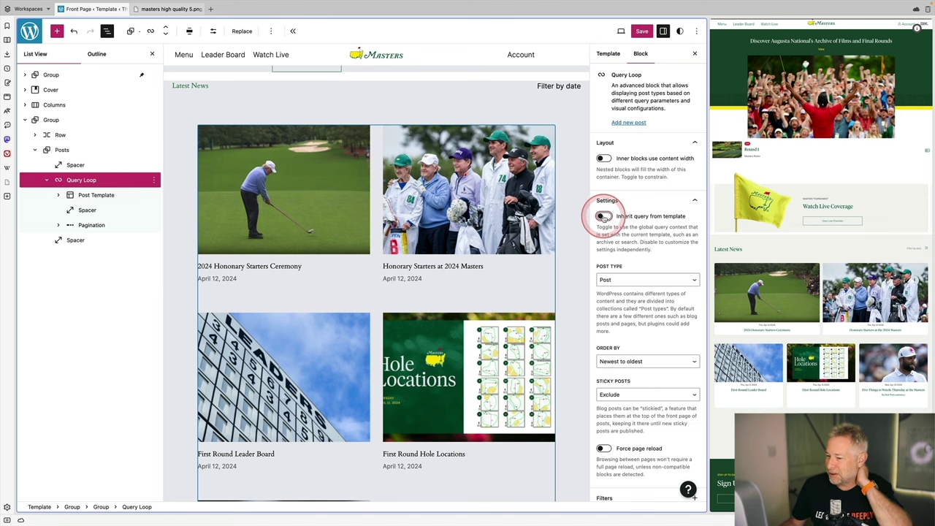
click(213, 31)
click(280, 60)
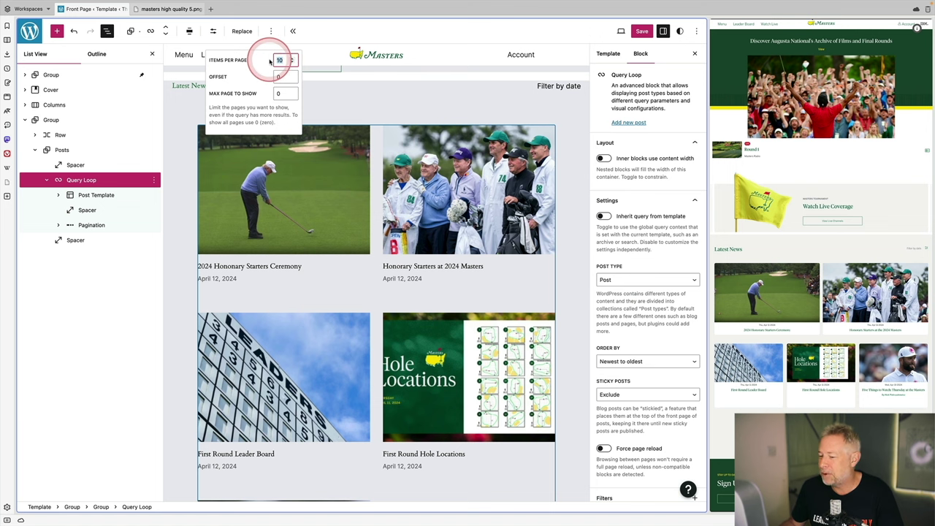
text(2)
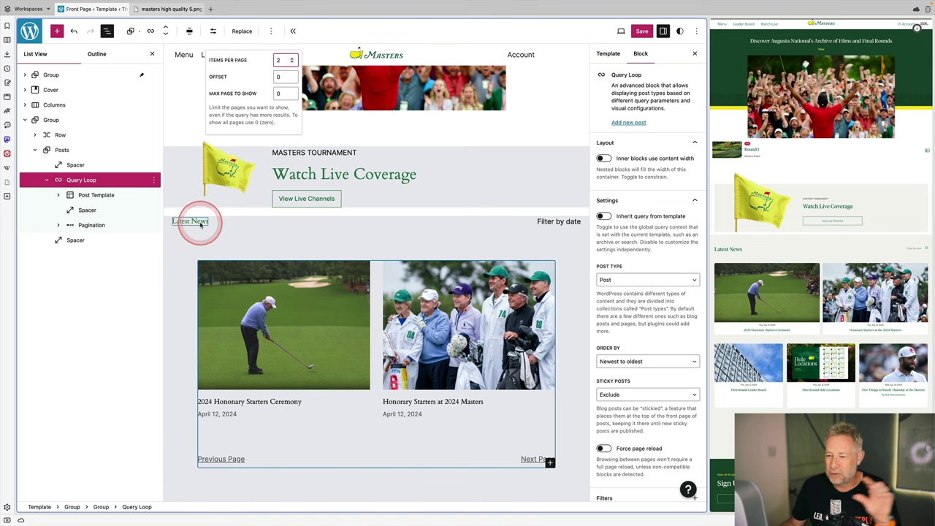
Move the Date block above the Title in the post template and center its text
click(230, 413)
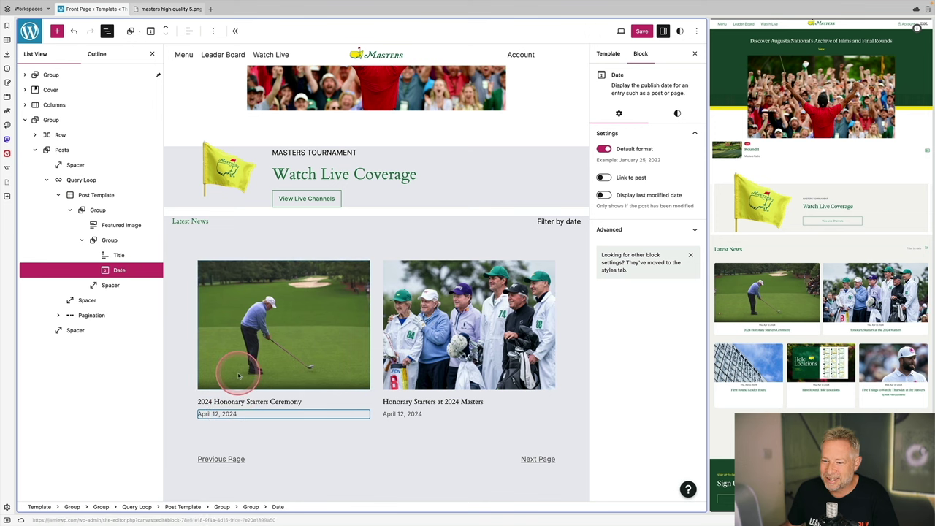
drag(121, 270, 114, 255)
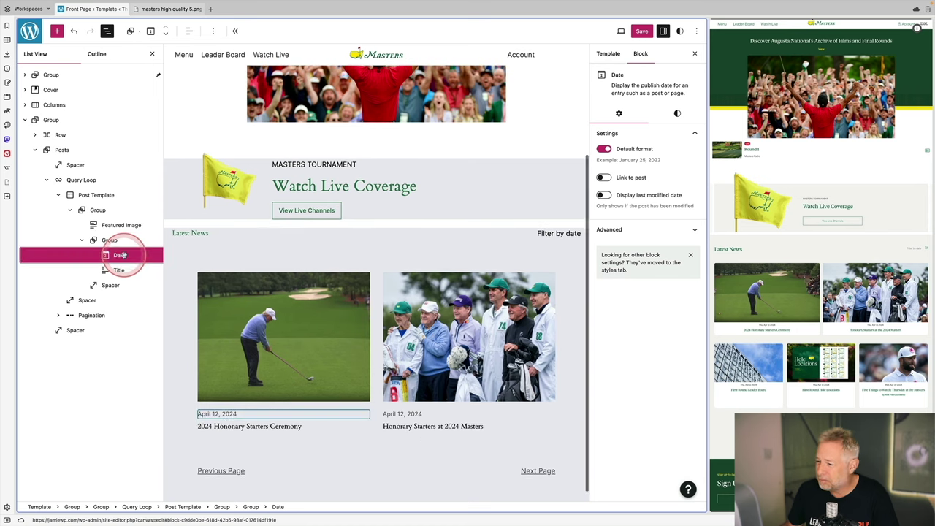
click(217, 410)
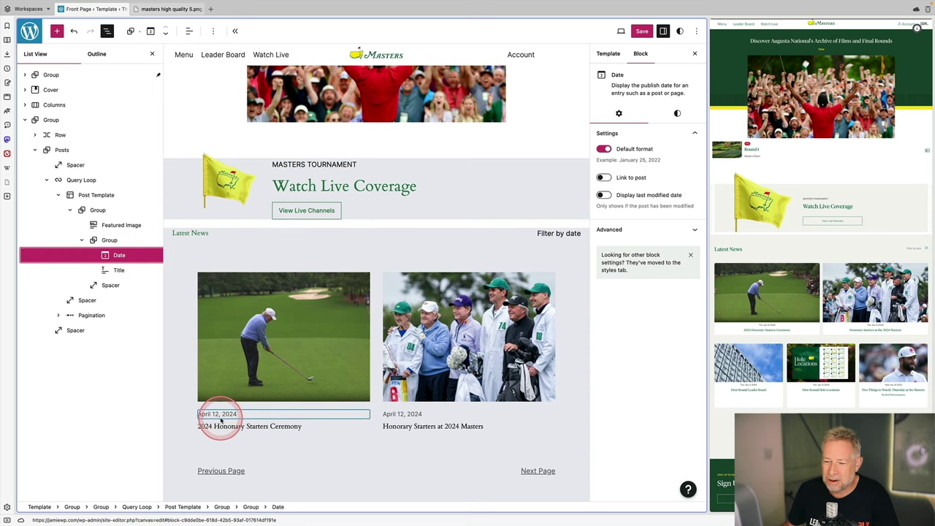
click(188, 30)
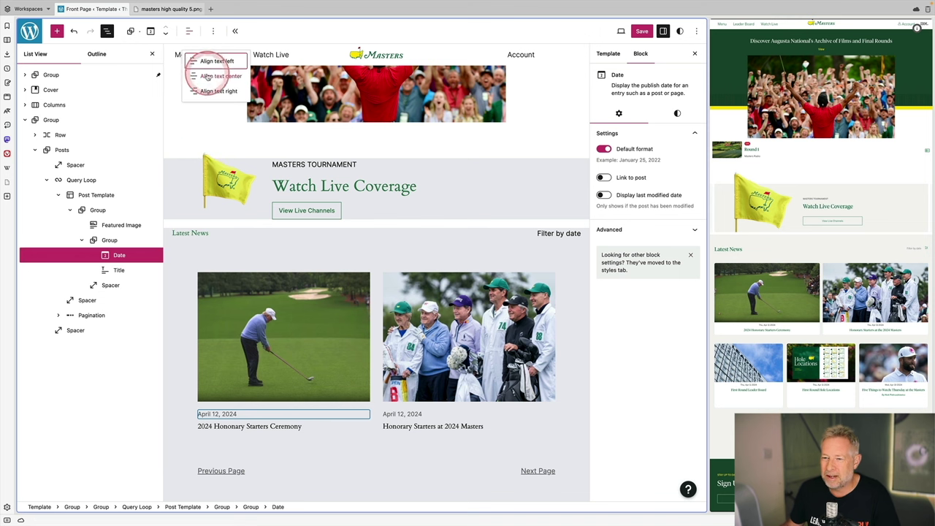
click(209, 73)
Center the text of the post Title block
click(252, 425)
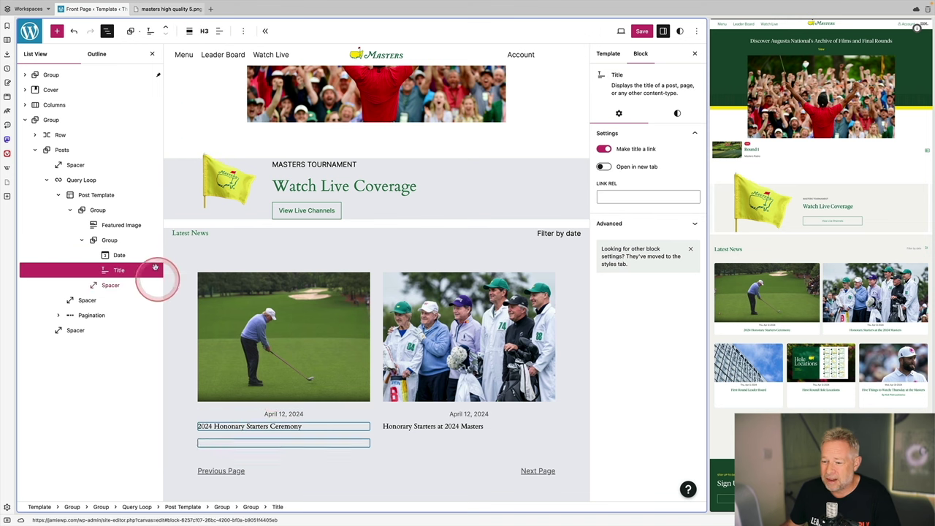
click(219, 30)
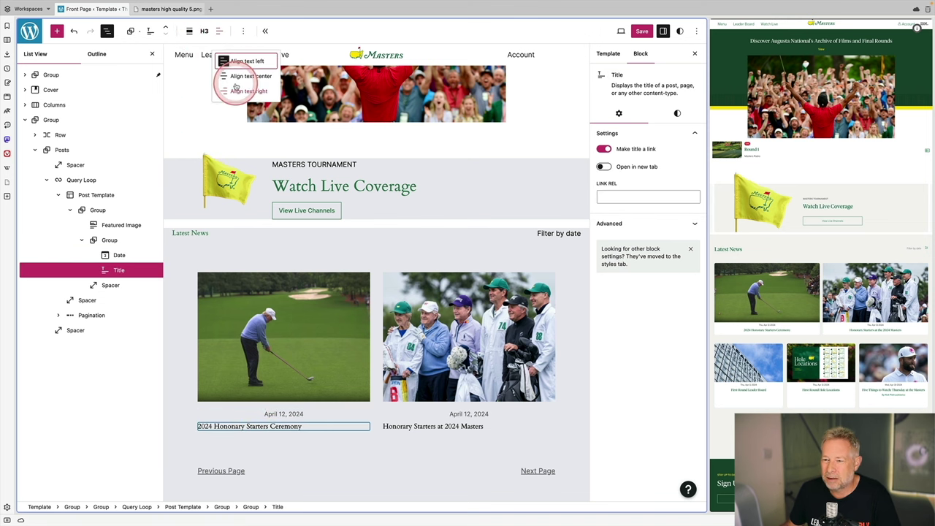
click(235, 77)
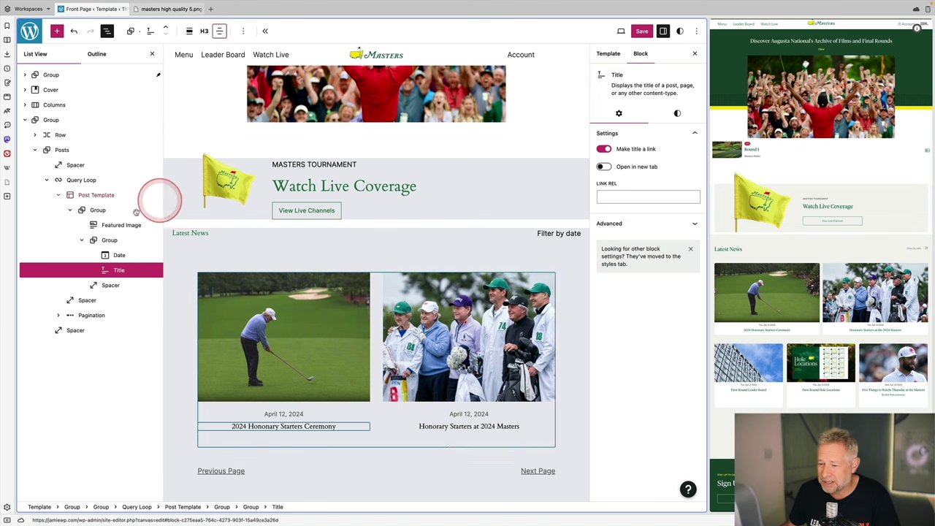
Set the aspect ratio of the post template's Featured Image to 16:9
click(117, 226)
click(677, 105)
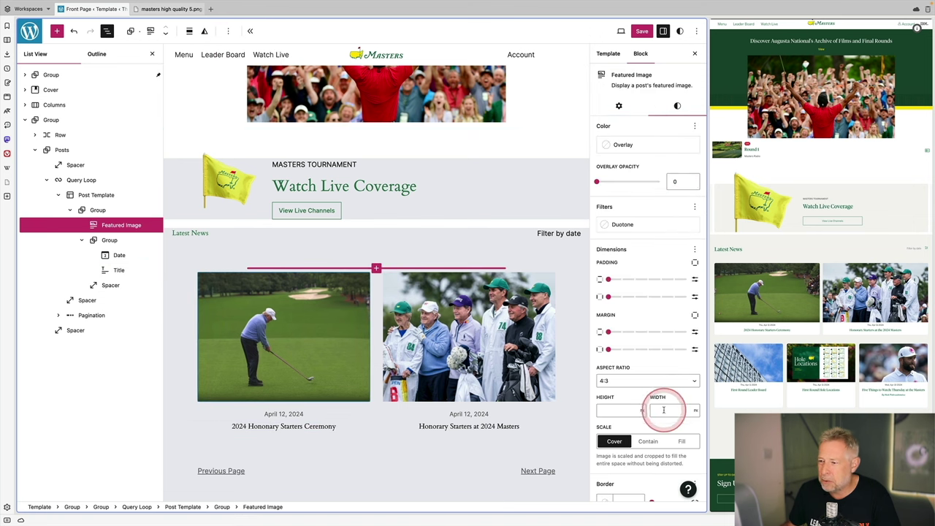
scroll(658, 407, down, 2)
click(623, 331)
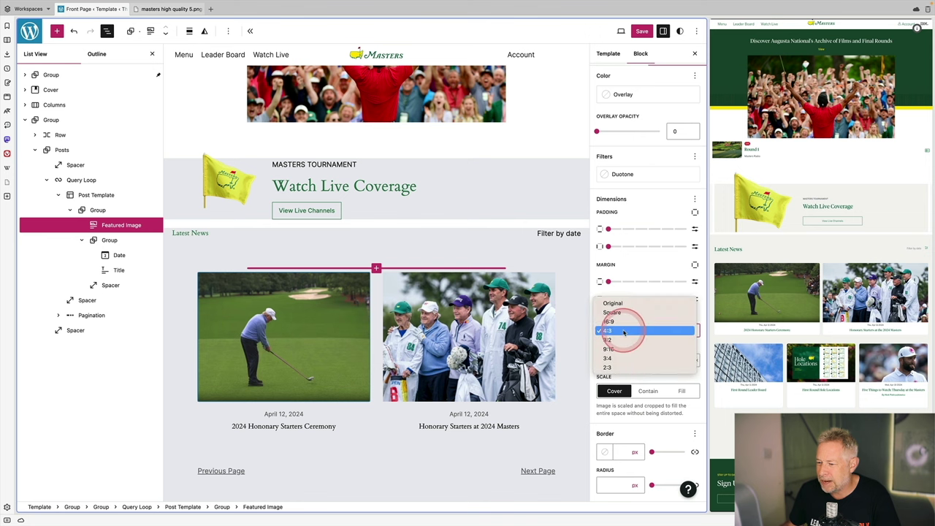
click(625, 321)
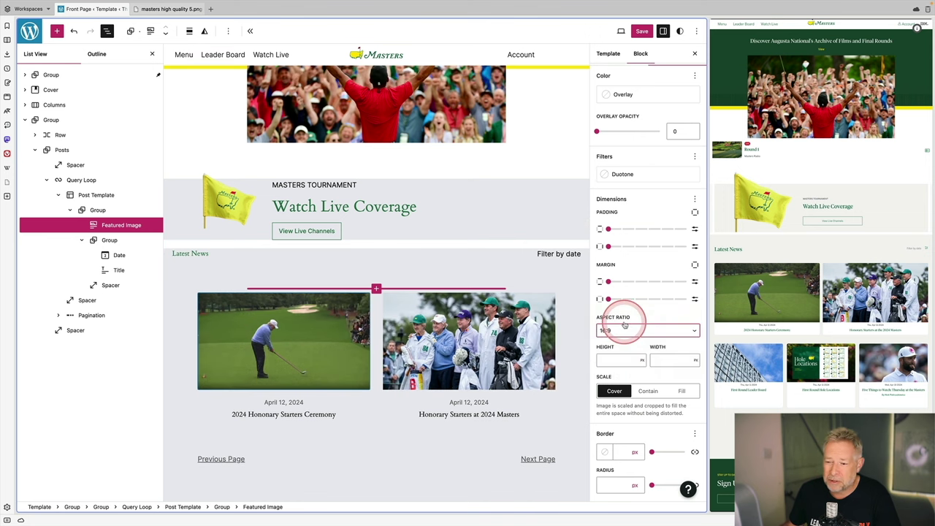
Unlink the Featured Image's corner radii and set the top-left and top-right corners to 10 px
drag(647, 478, 652, 486)
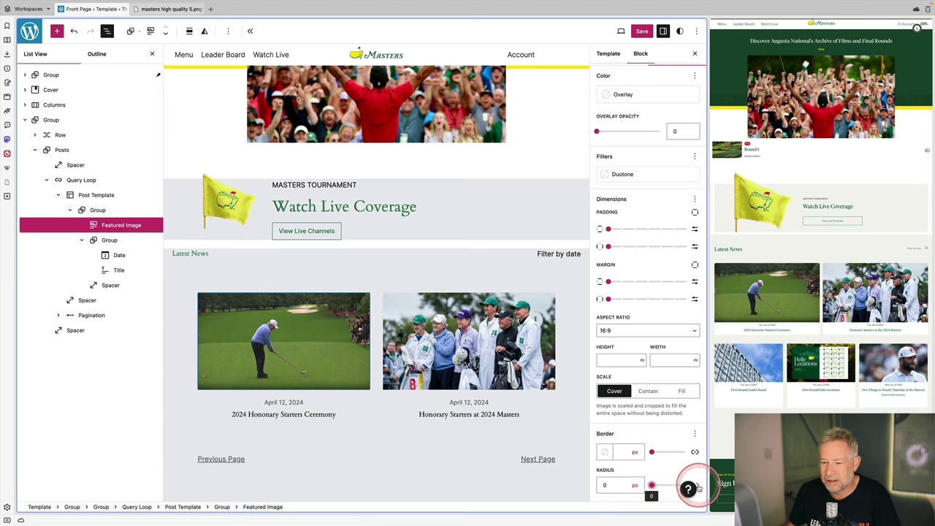
scroll(647, 473, down, 1)
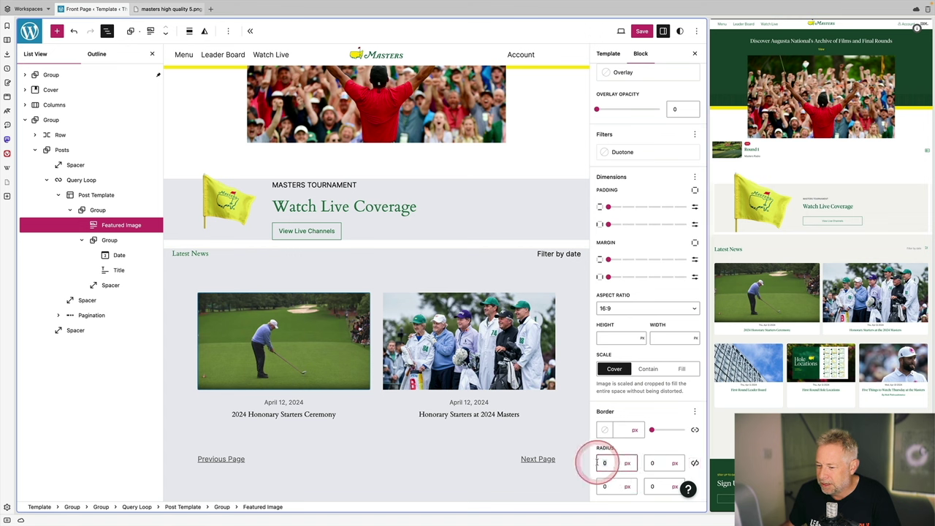
text(25)
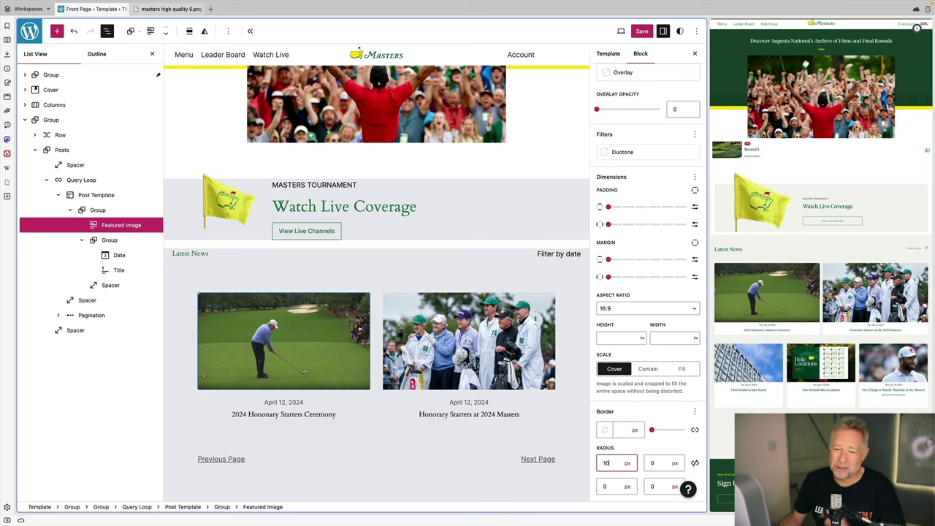
click(657, 463)
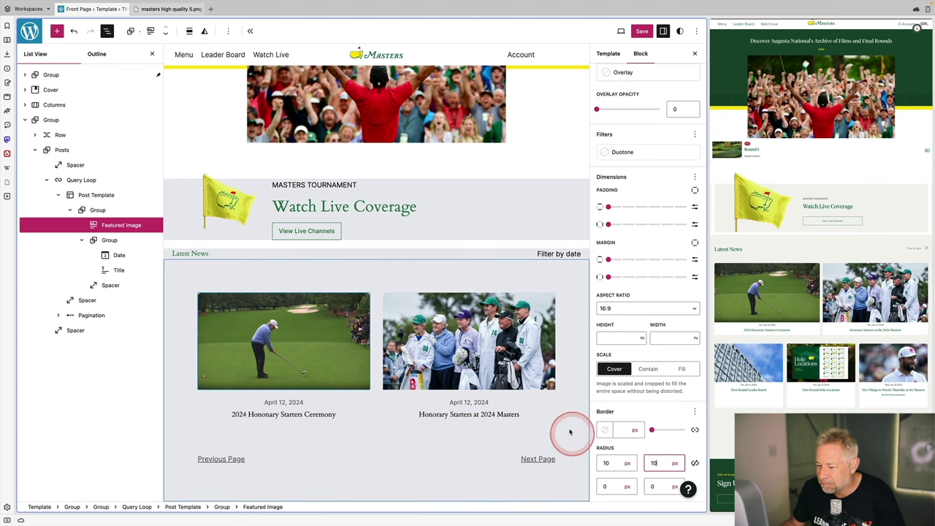
Set the background of the Group around each post's image, date and title to the white theme color Base / Two (#FFFFFF)
click(547, 419)
click(351, 372)
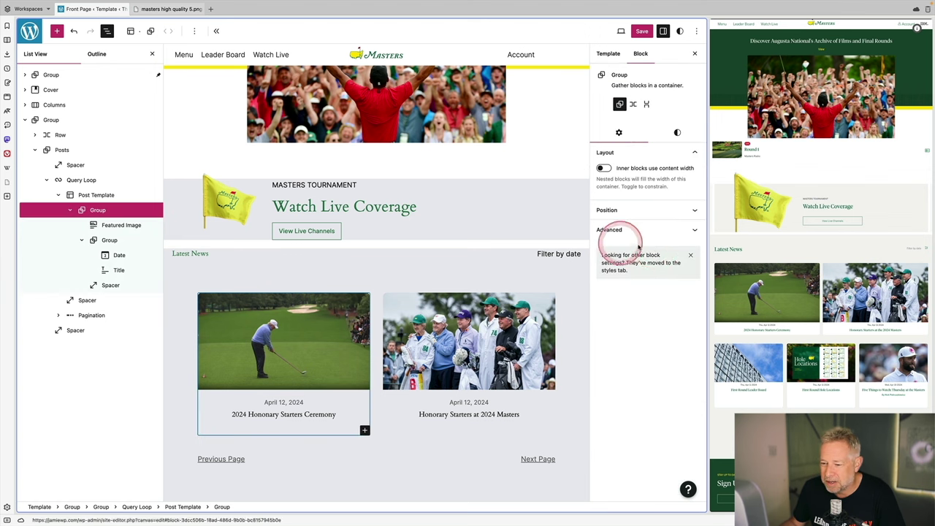
click(679, 132)
click(648, 179)
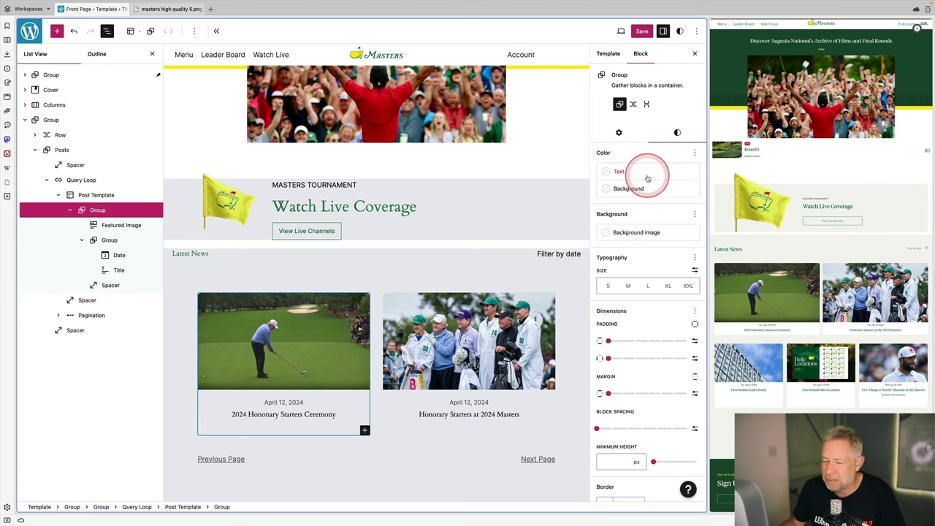
click(502, 283)
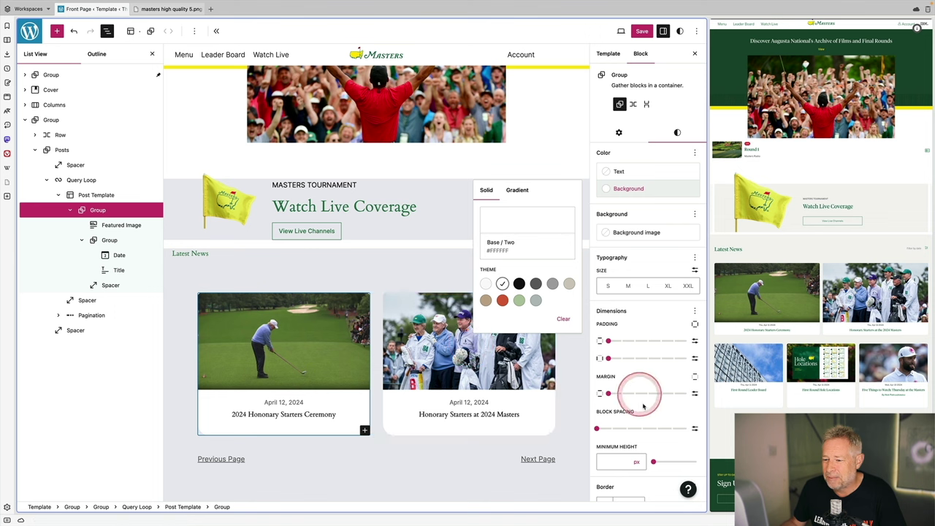
Try a border radius of 0 px on the Group around each post's image, date and title
scroll(663, 447, down, 2)
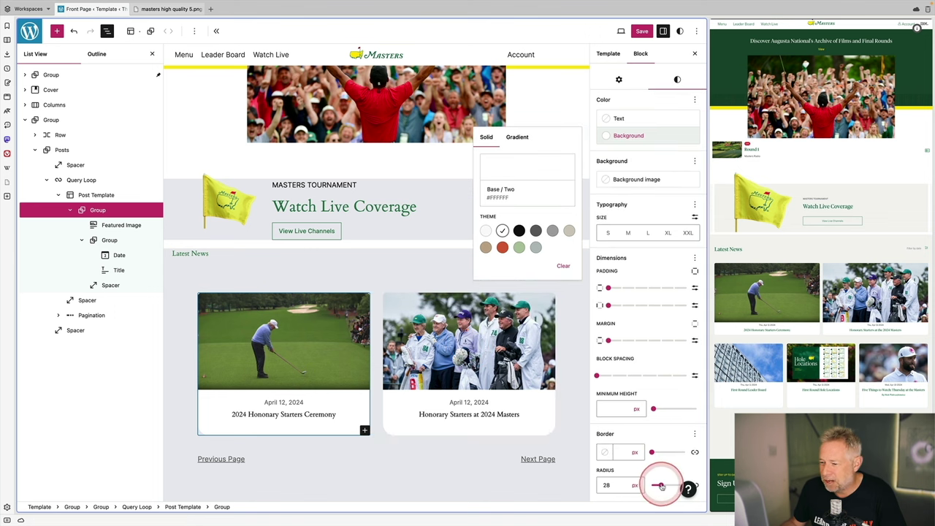
click(652, 486)
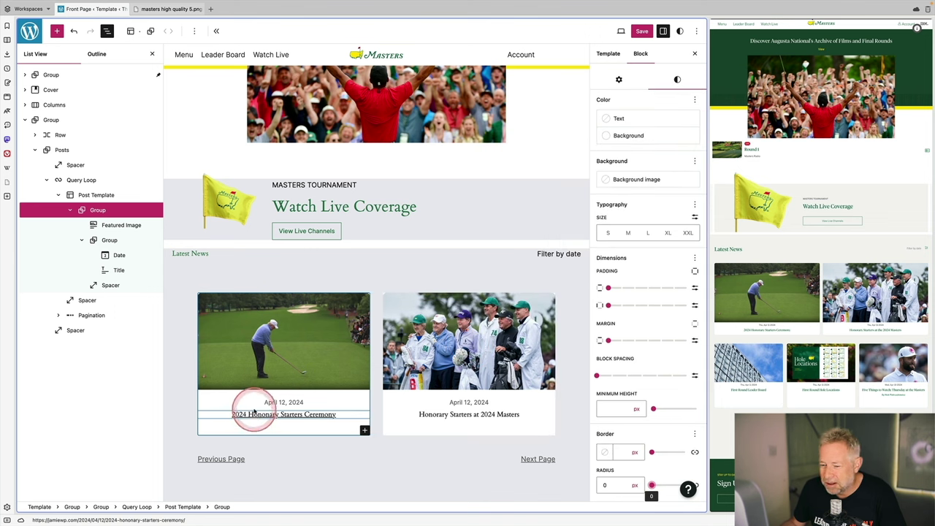
Set the vertical padding of the inner Group holding the post's Date and Title to step 2
click(124, 241)
click(678, 132)
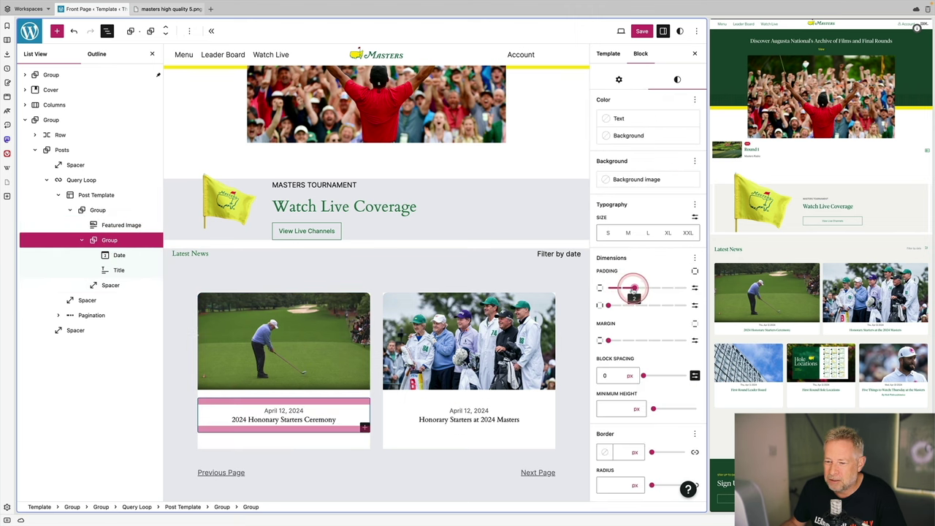
click(608, 288)
drag(608, 289, 632, 288)
click(199, 377)
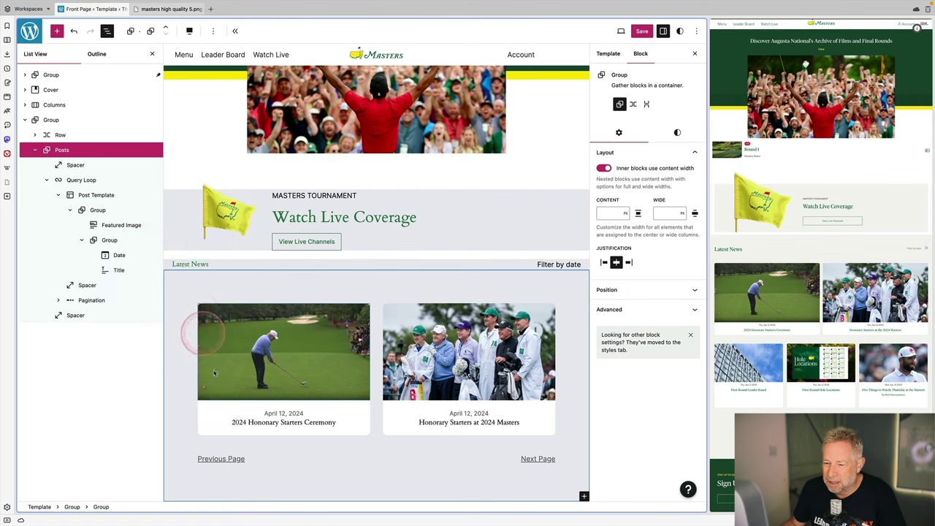
Check the border and radius styles of the post card Group and of its Featured Image
click(97, 211)
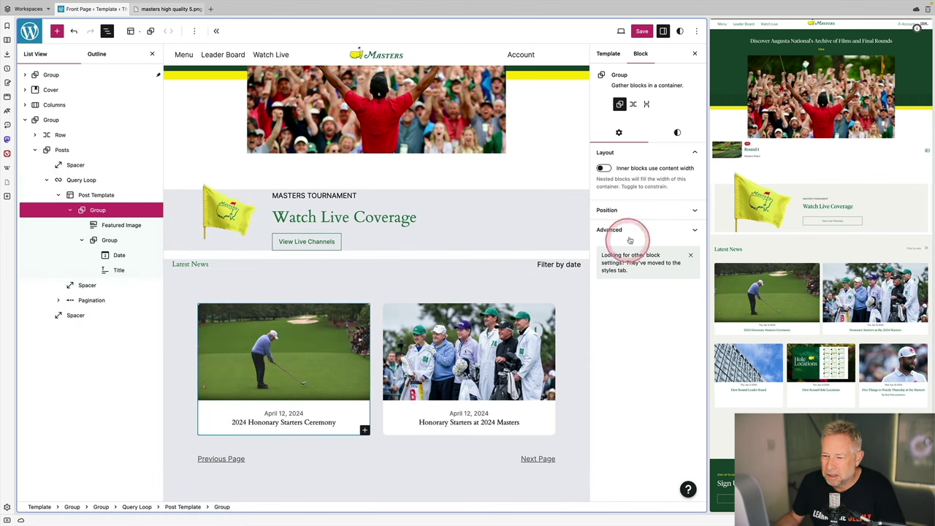
click(675, 135)
scroll(647, 420, down, 2)
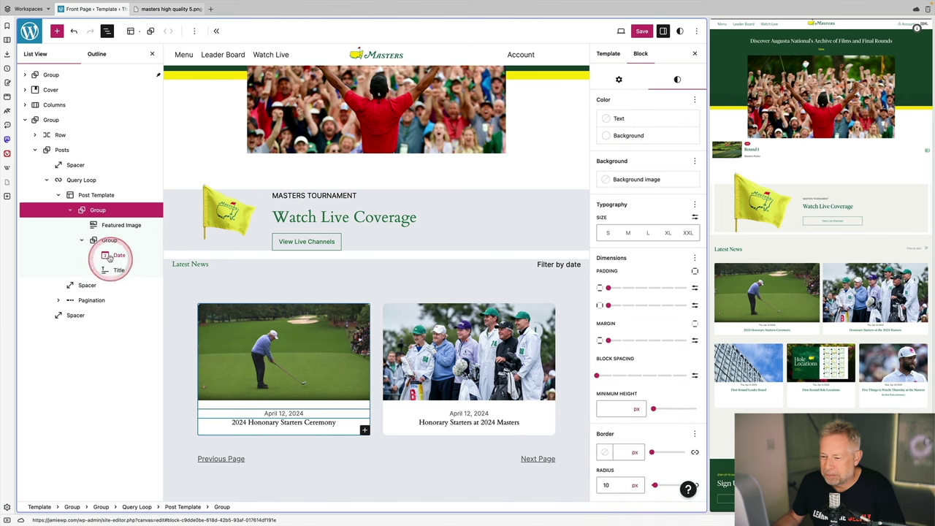
click(123, 226)
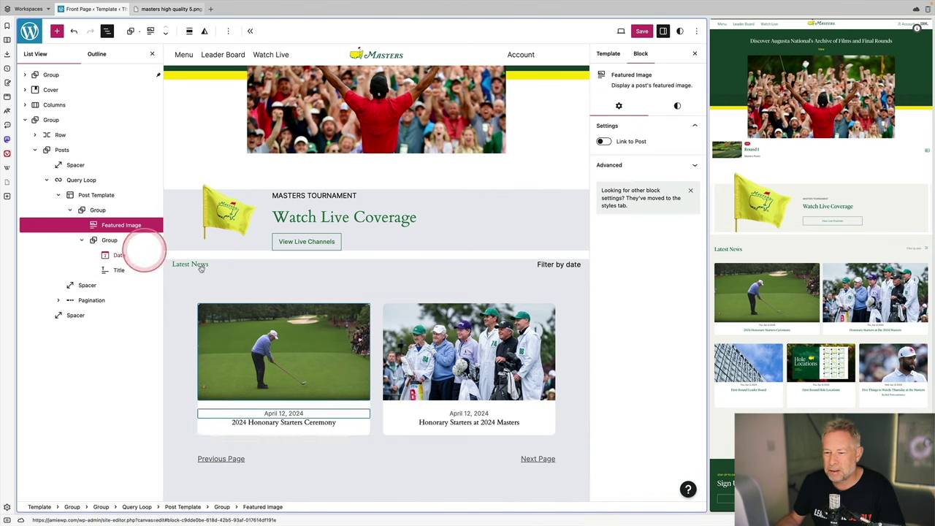
click(678, 105)
scroll(614, 422, down, 2)
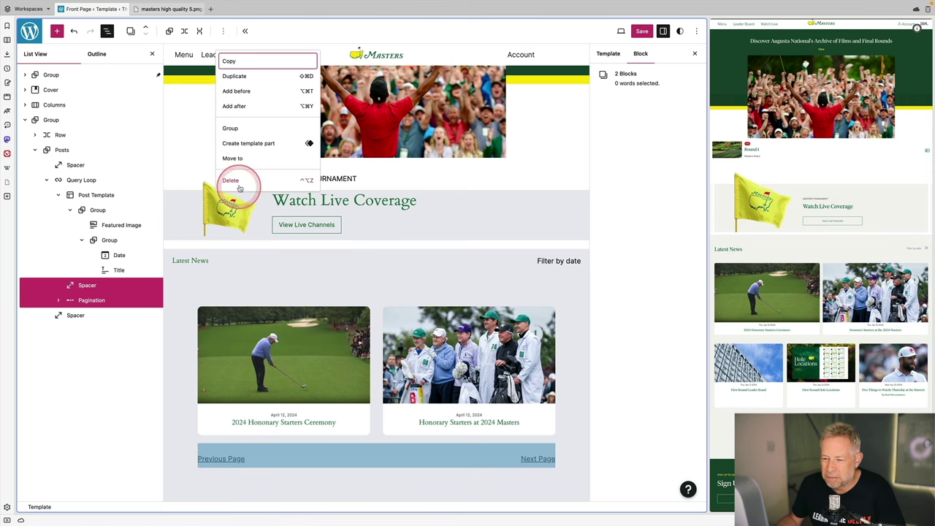
Delete the Spacer and Pagination blocks inside the Query Loop and duplicate the Query Loop
click(233, 180)
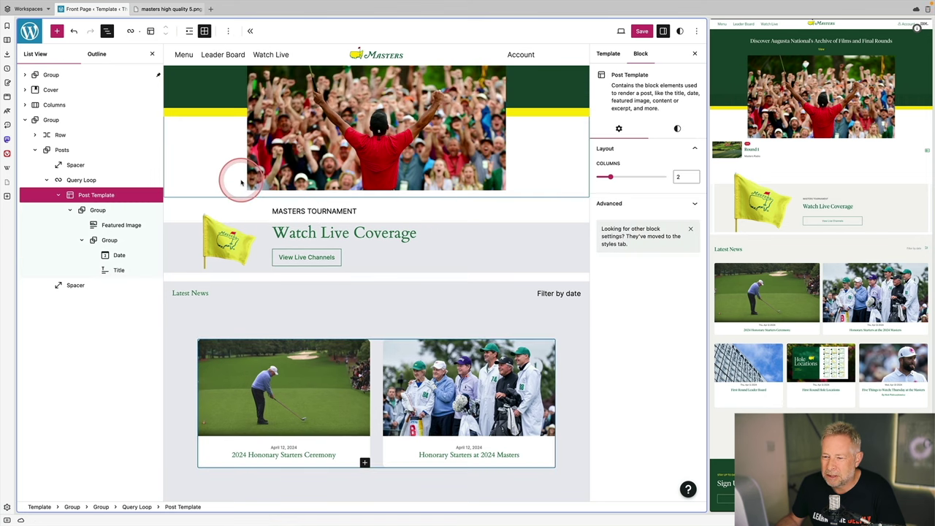
click(86, 180)
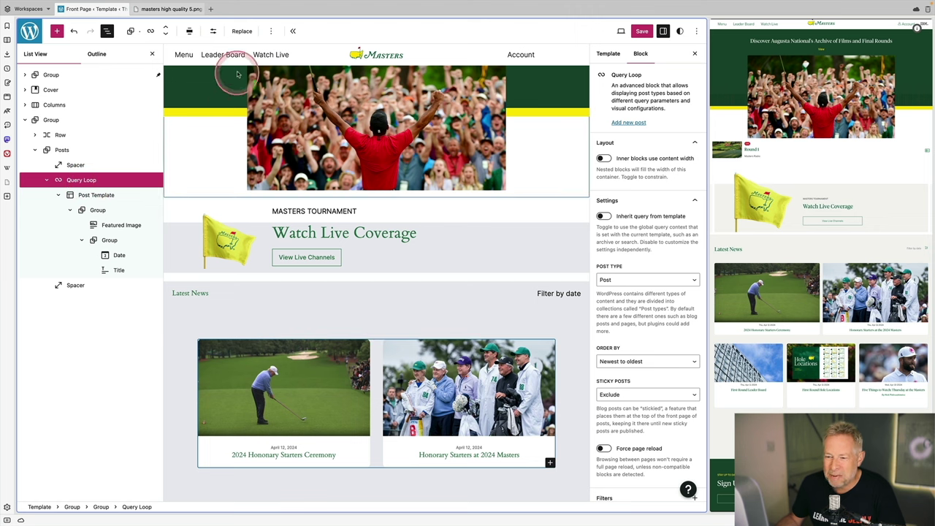
click(273, 33)
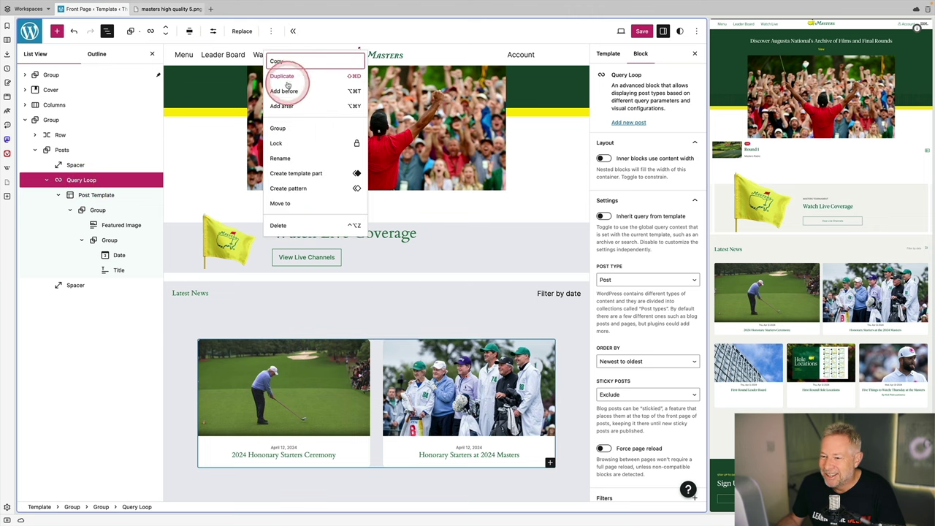
click(288, 88)
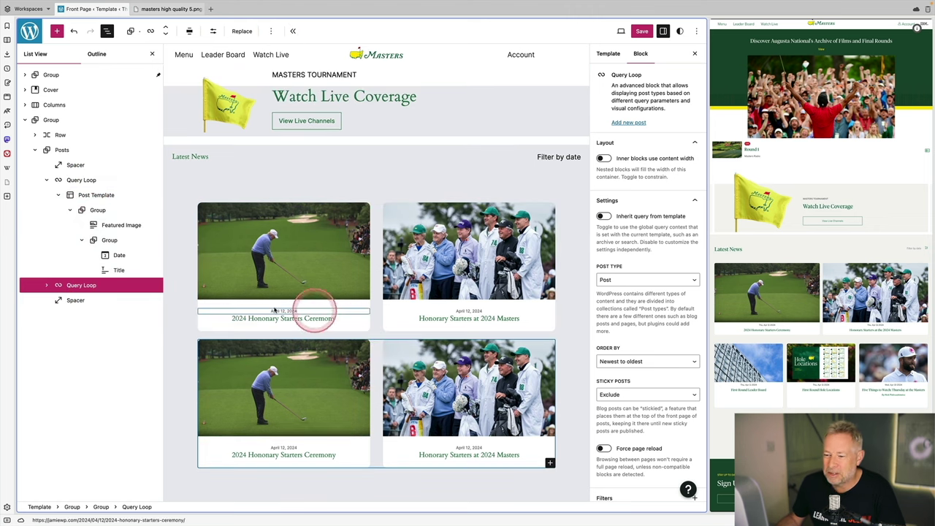
Set the duplicated Query Loop to display 3 items per page
click(213, 31)
click(289, 63)
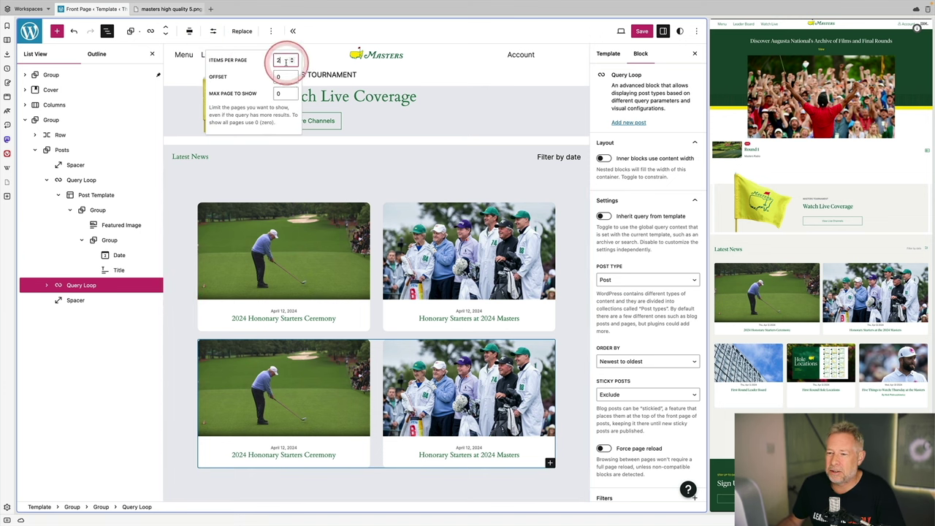
text(3)
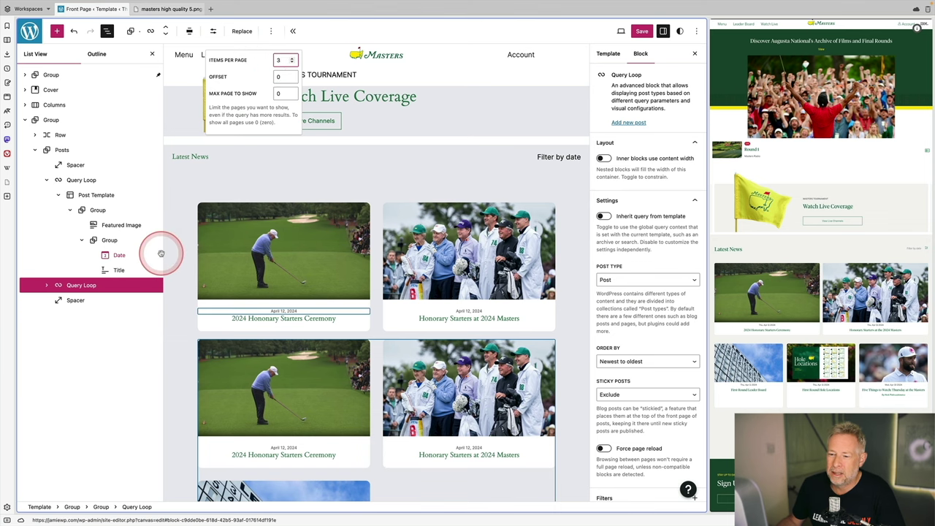
Set the Post Template of the duplicated Query Loop to 3 columns
click(46, 285)
click(82, 300)
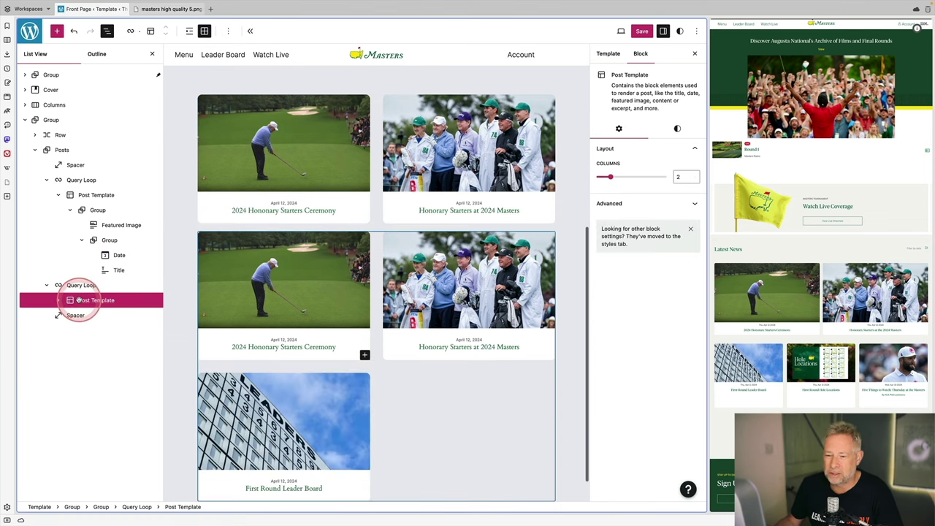
click(624, 181)
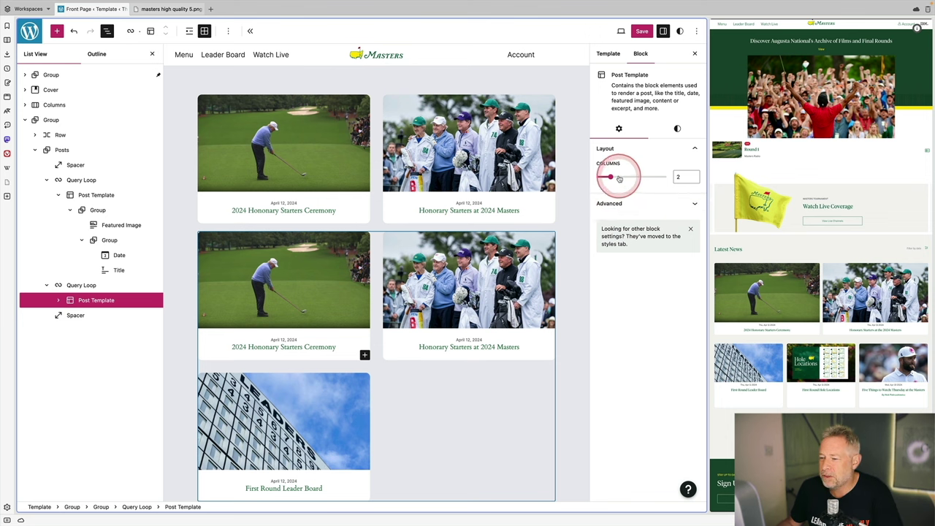
drag(619, 179, 624, 178)
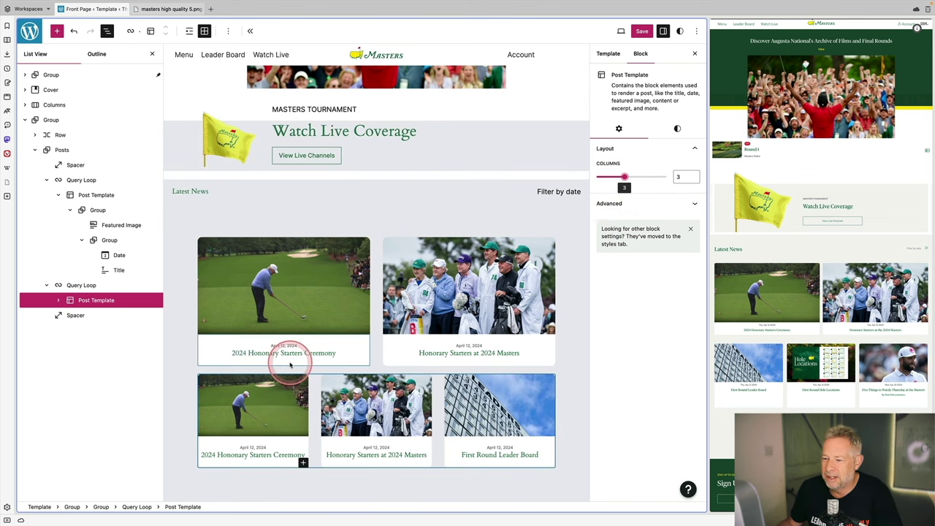
Offset the lower Query Loop by 2 posts and shorten its third post's title to "Five Things to Watch"
click(119, 287)
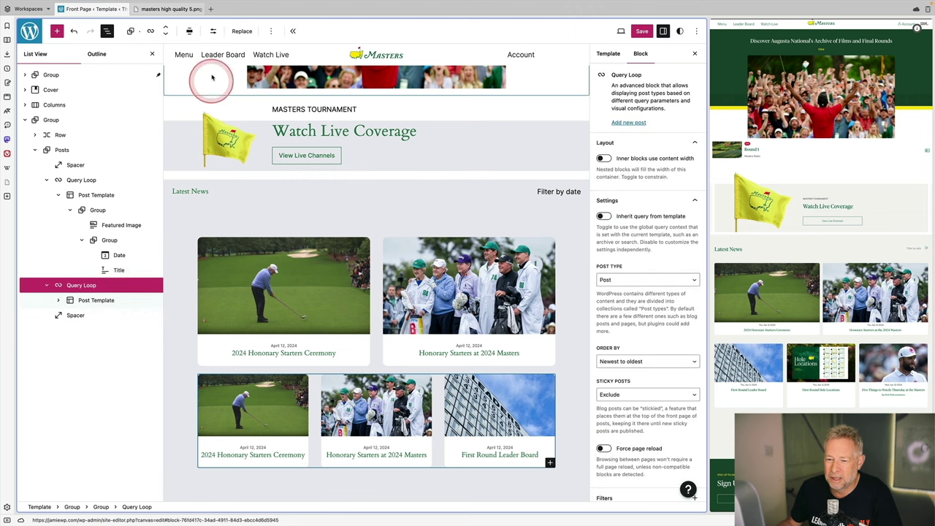
click(213, 31)
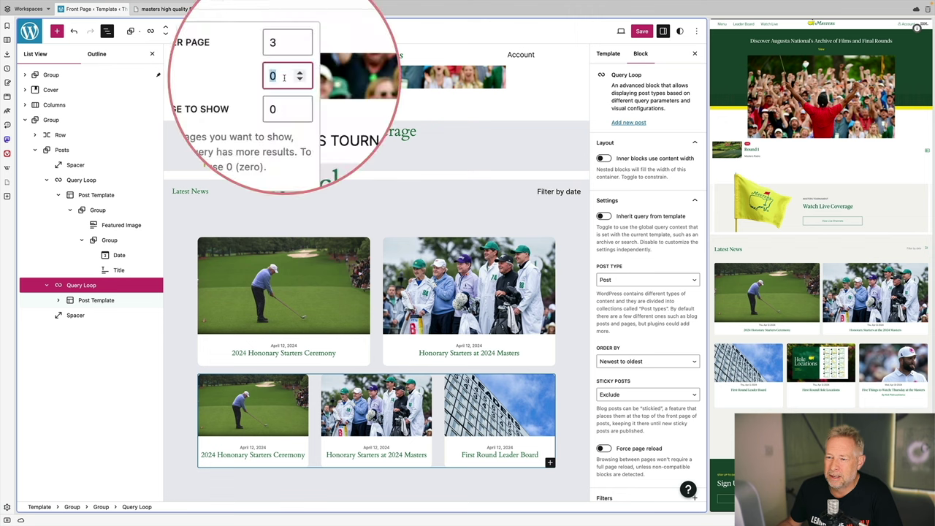
text(2)
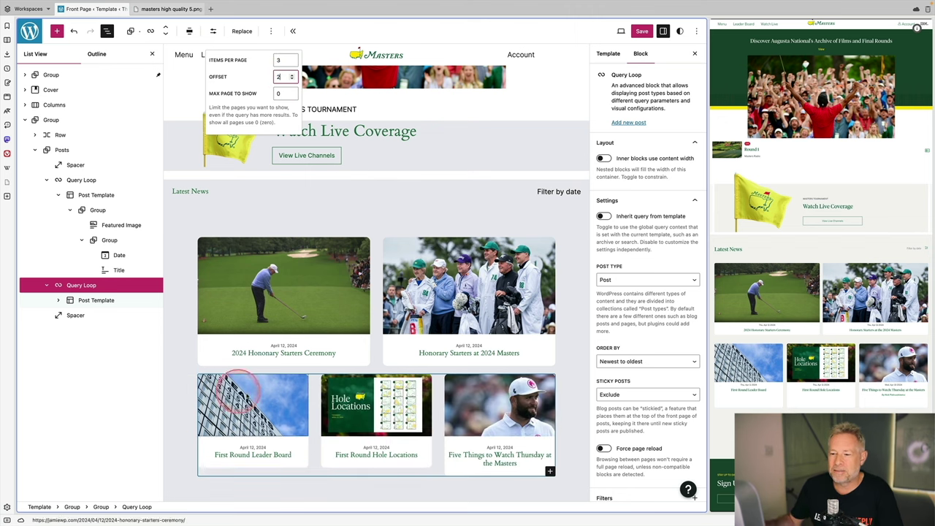
click(394, 400)
click(344, 417)
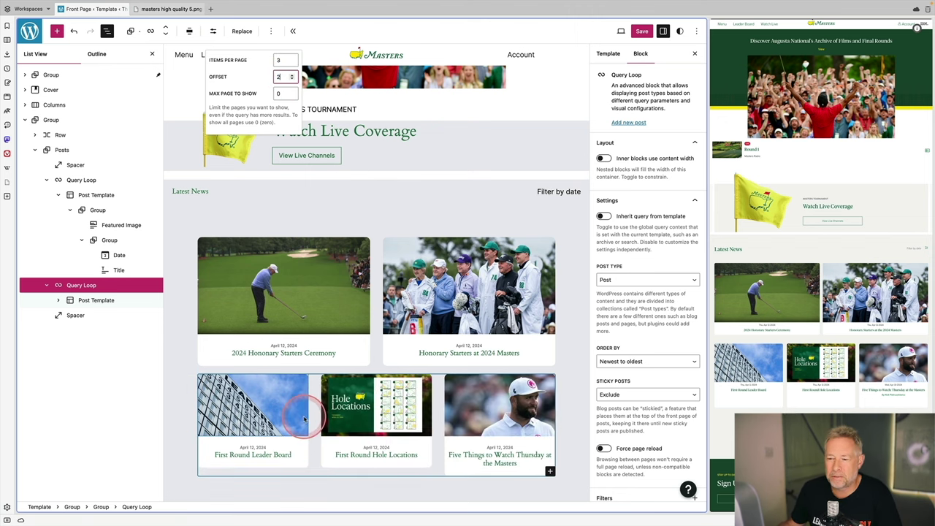
click(586, 394)
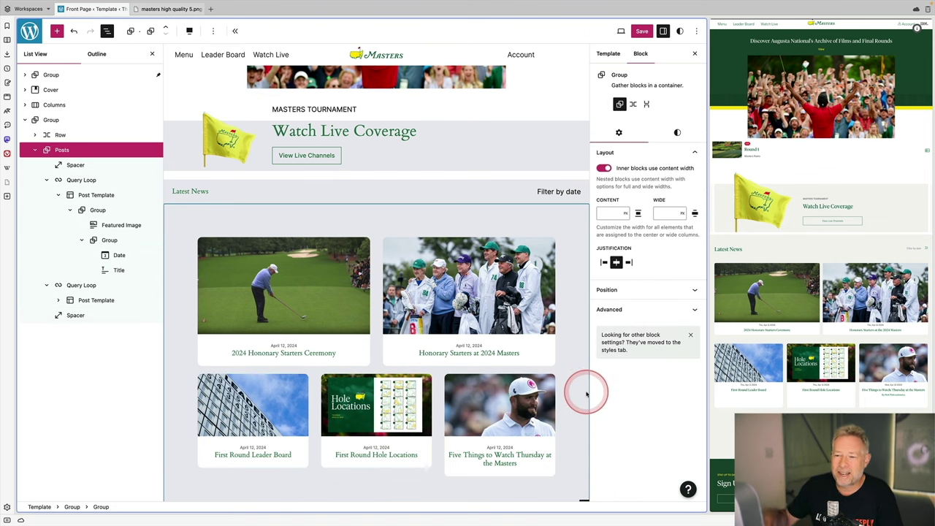
click(490, 454)
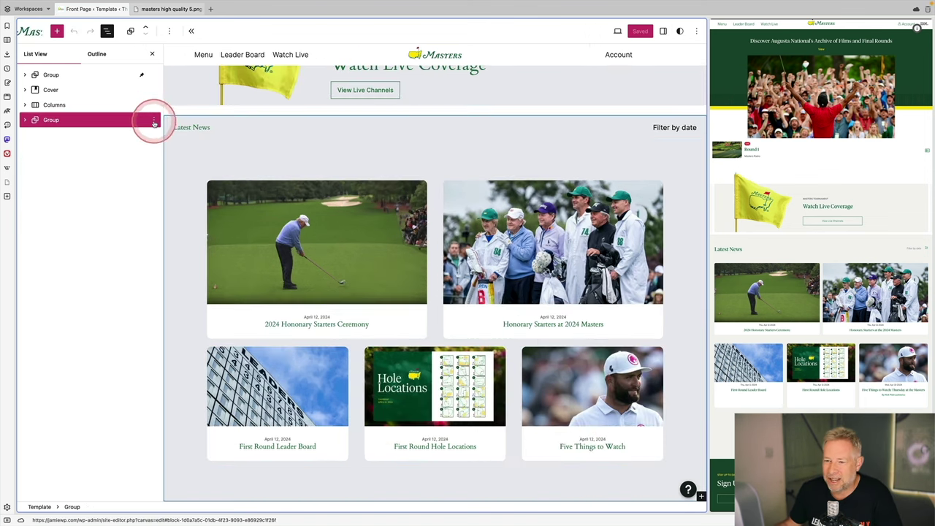
Add a Buttons block after the Posts group, inside the Latest News Group, with a button labelled "More News"
click(25, 119)
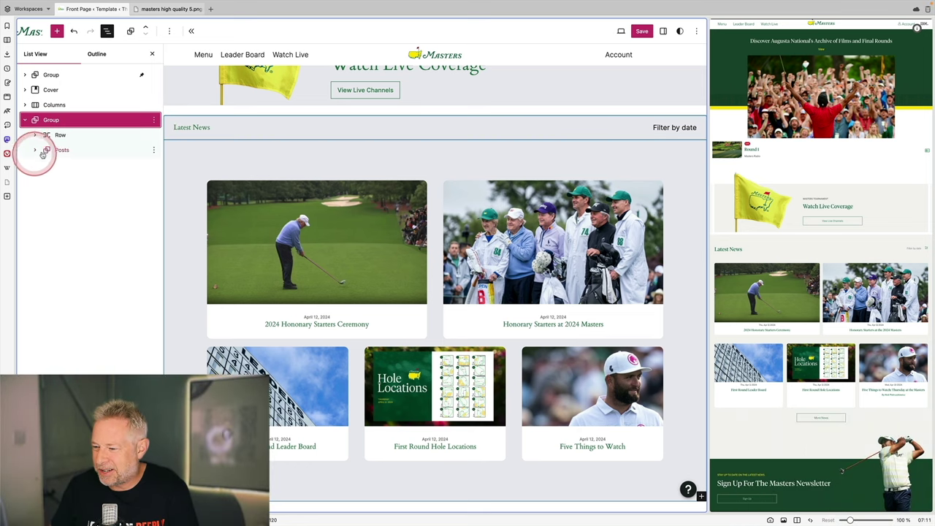
click(61, 149)
click(153, 150)
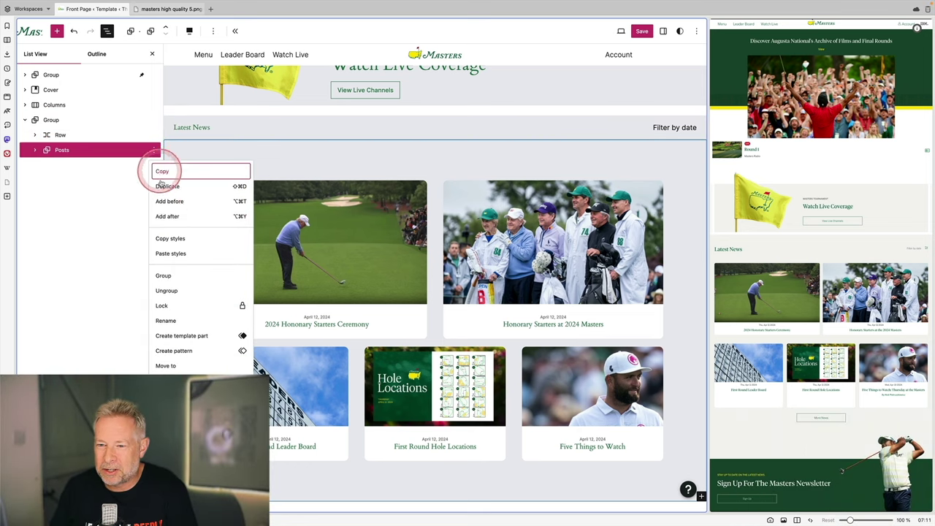
click(165, 215)
text(/but)
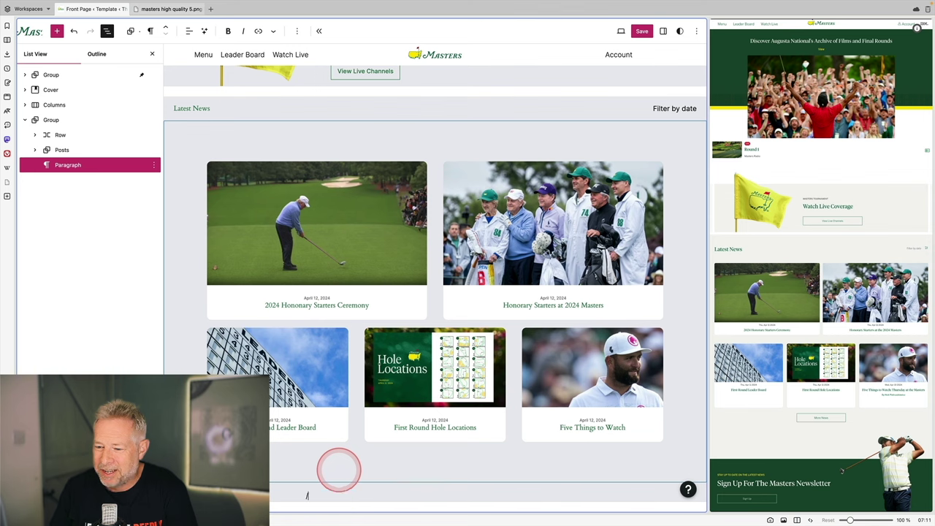
text(t)
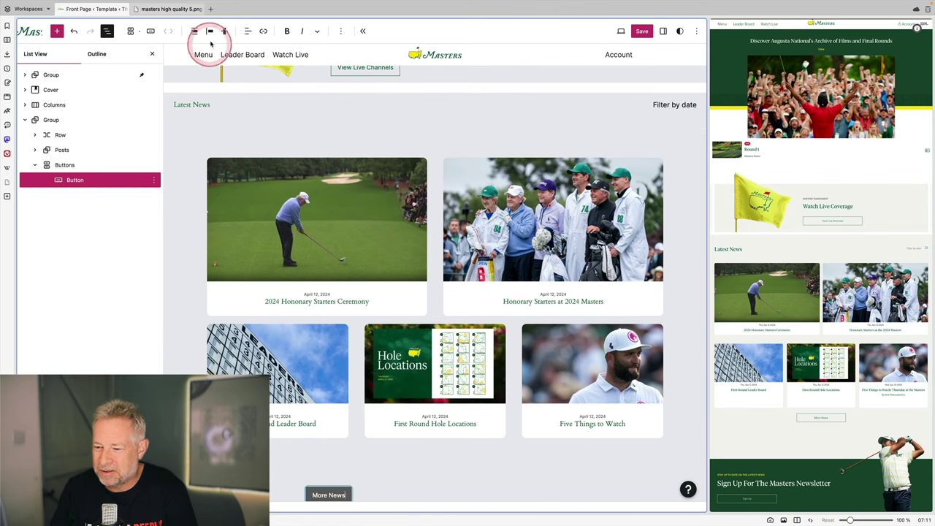
Justify the More News button to the center and give it the Outline style
click(209, 31)
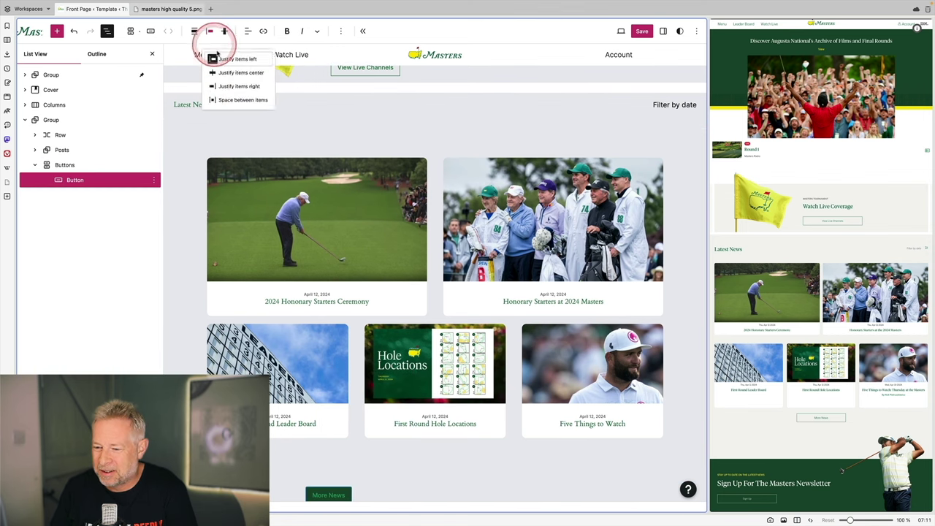
click(223, 76)
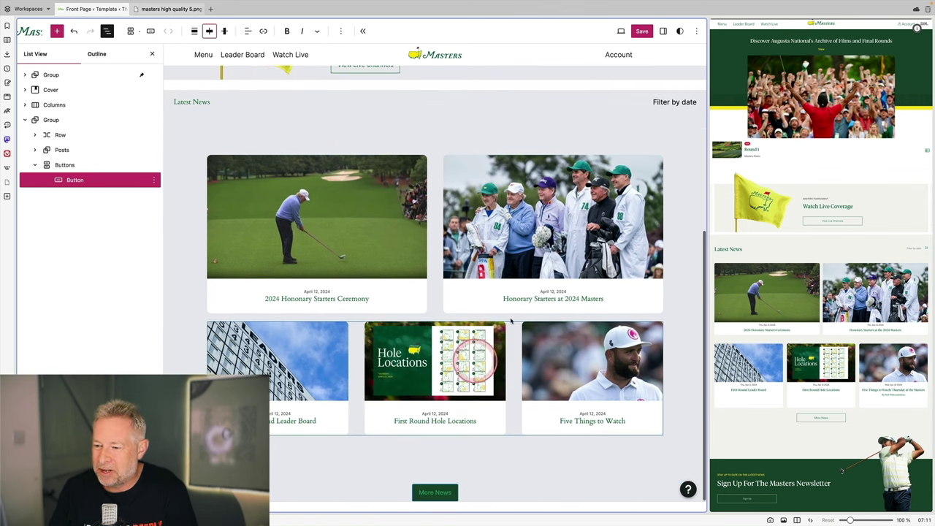
click(662, 32)
click(675, 117)
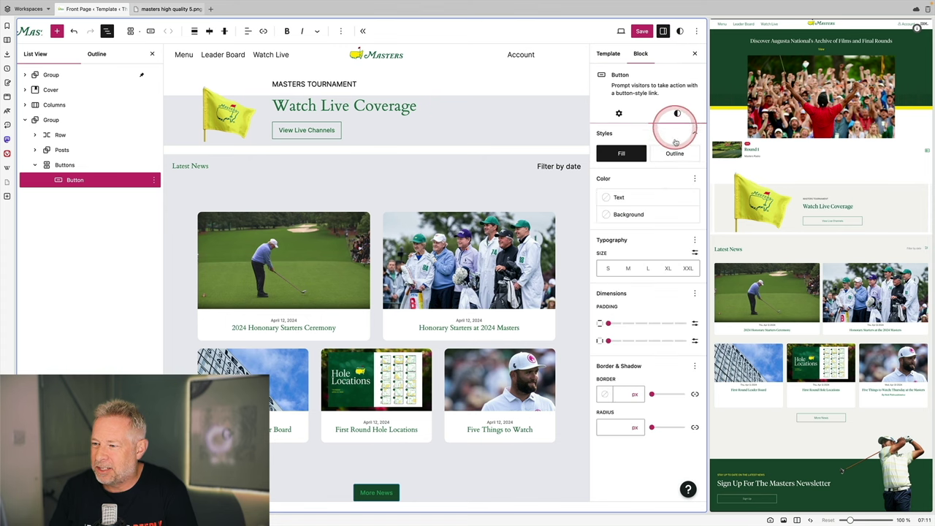
click(673, 152)
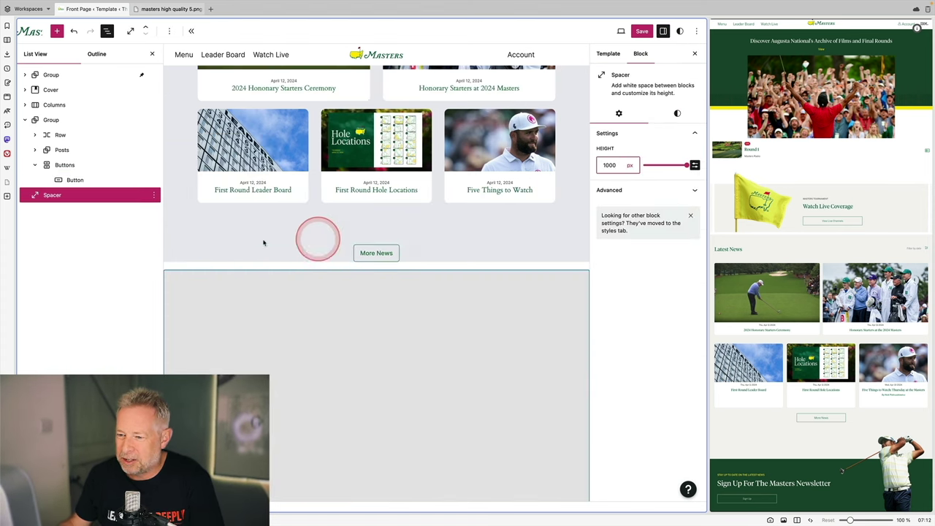
Add a Columns block before the Spacer with a two-column, two-thirds and one-third split
click(153, 194)
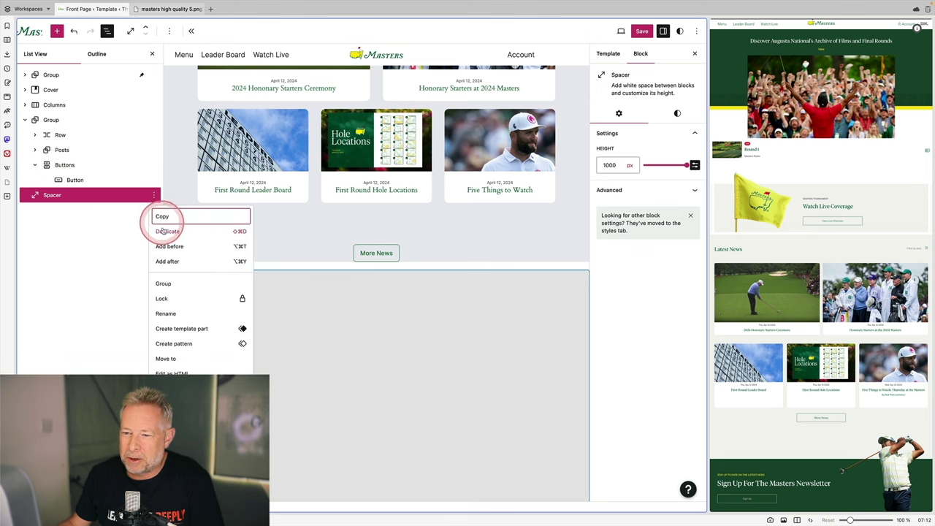
click(168, 246)
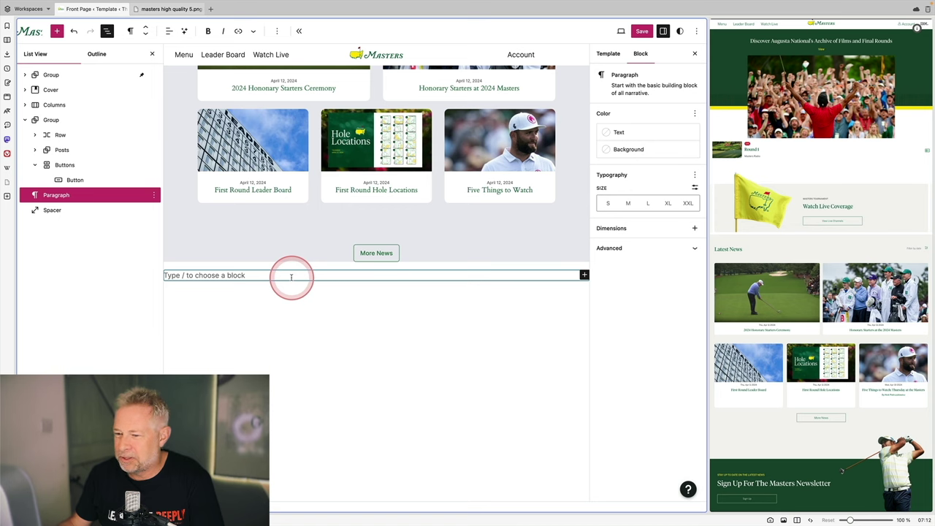
text(/)
scroll(291, 276, up, 3)
text(l)
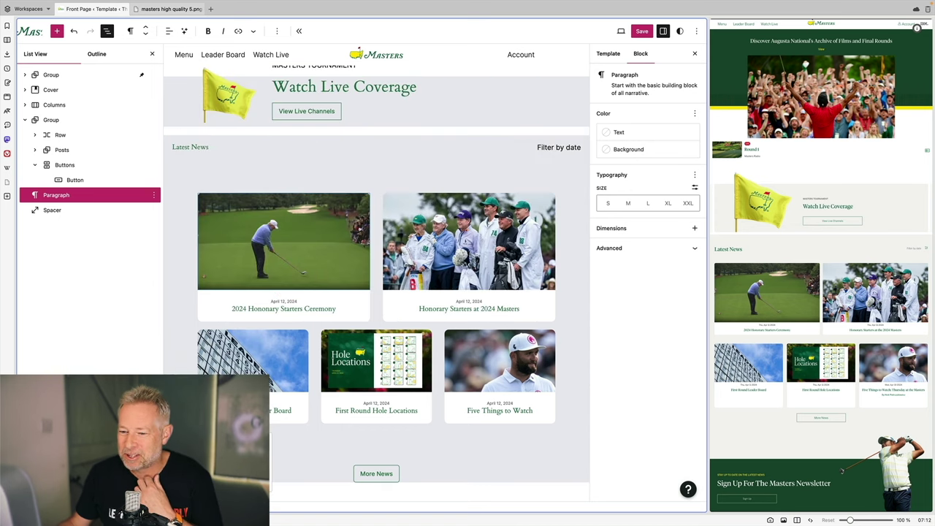
key(Return)
click(292, 260)
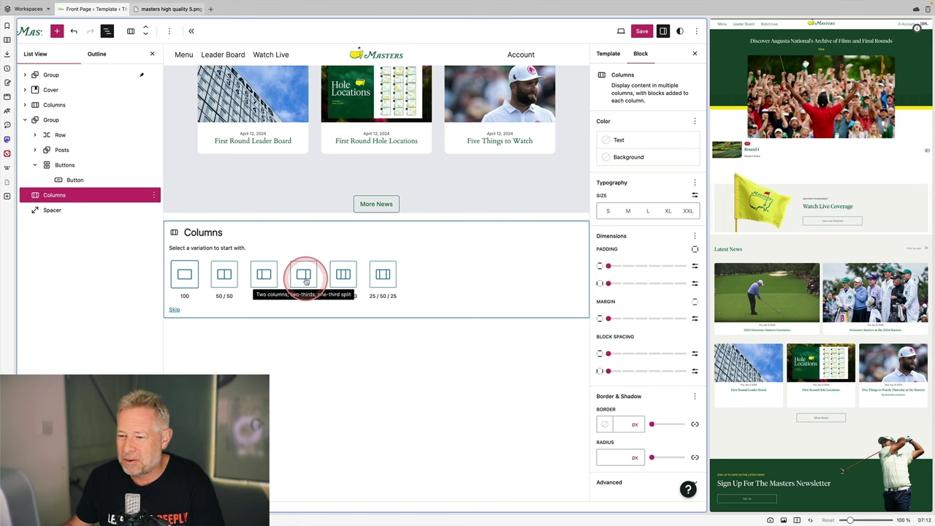
click(304, 281)
click(359, 315)
Insert an Image block with the transparent golfer picture into the narrower column
click(480, 229)
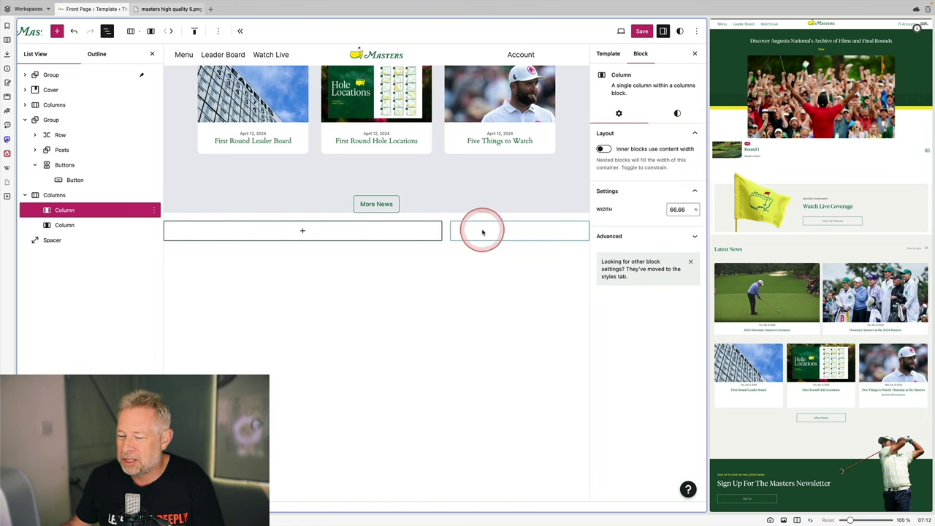
click(482, 231)
click(514, 294)
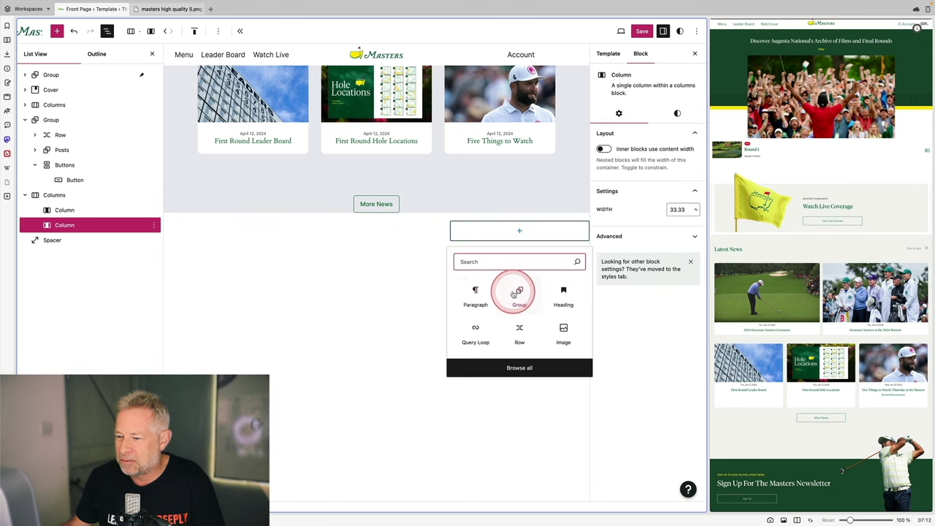
text(image)
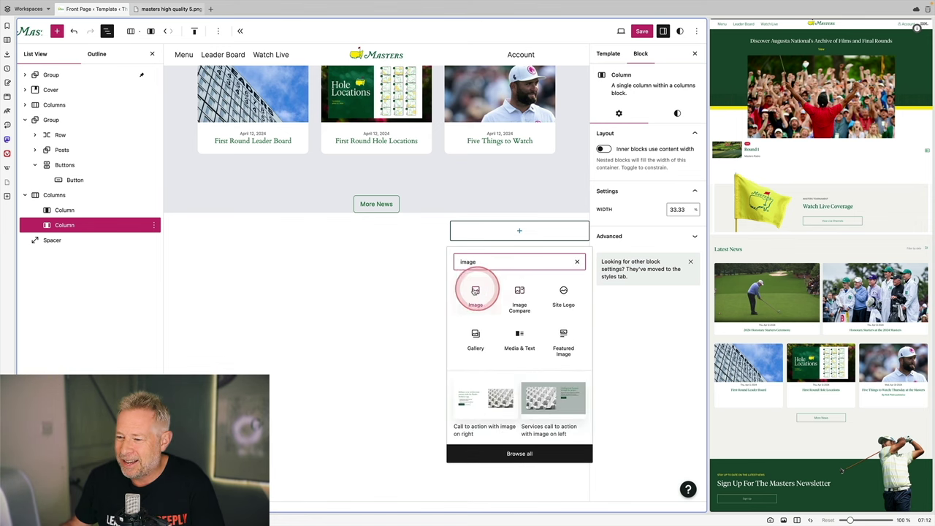
click(475, 290)
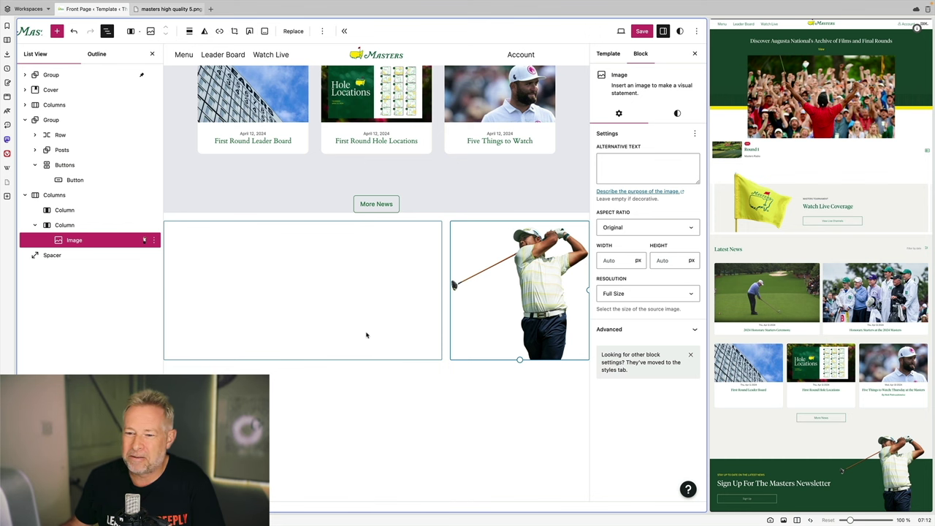
Give the new Columns block a 180° linear gradient background with a hard split from light grey to dark green
click(591, 372)
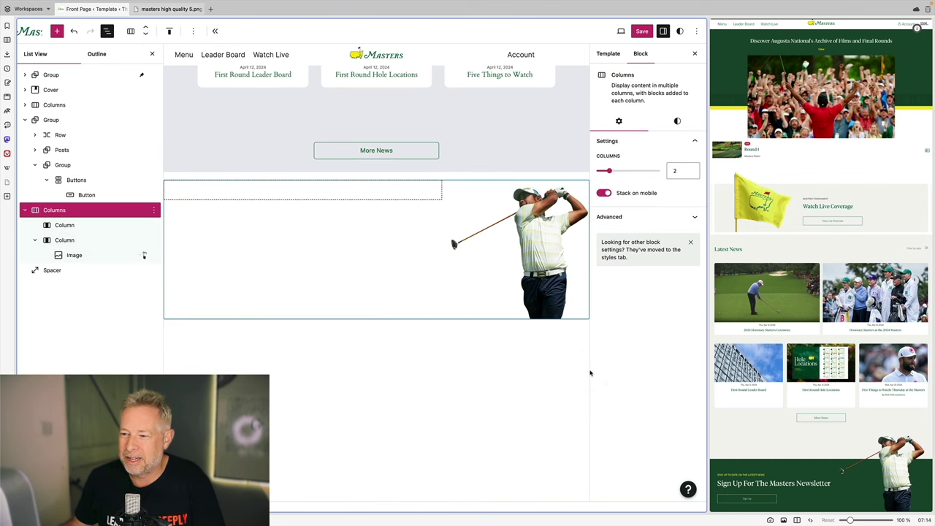
click(677, 120)
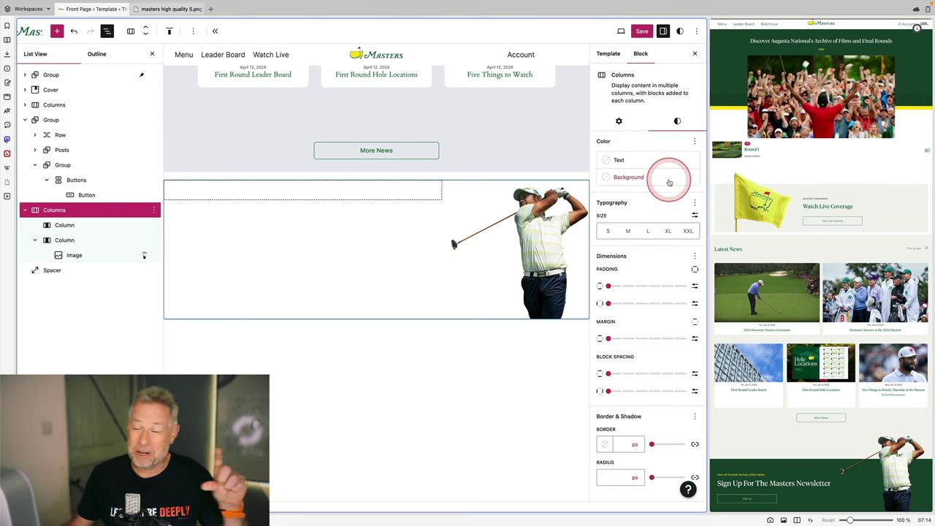
click(670, 182)
click(509, 184)
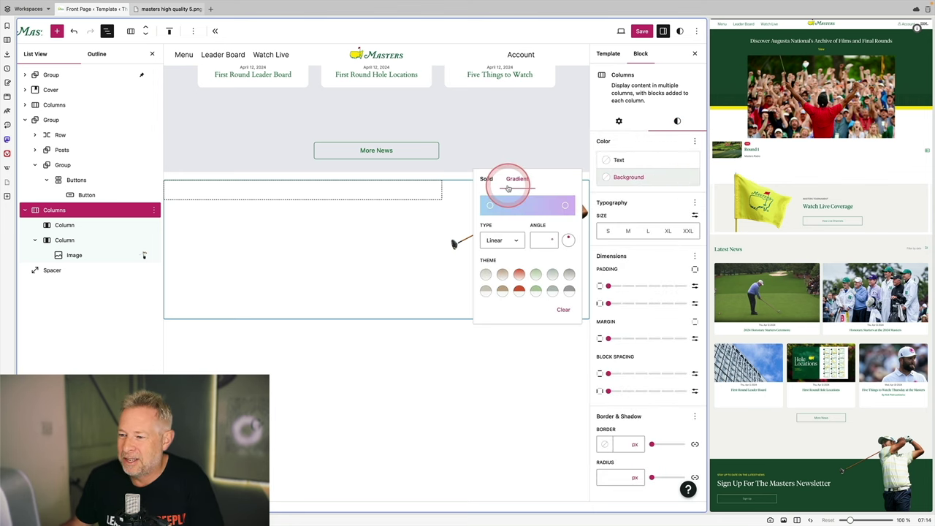
click(541, 206)
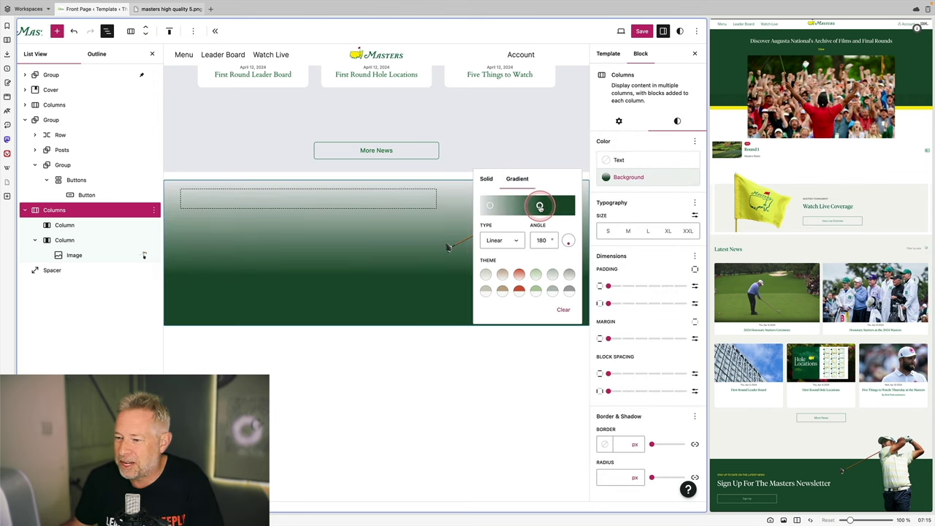
mouse_move(536, 207)
mouse_down()
mouse_move(497, 209)
mouse_move(531, 206)
mouse_up()
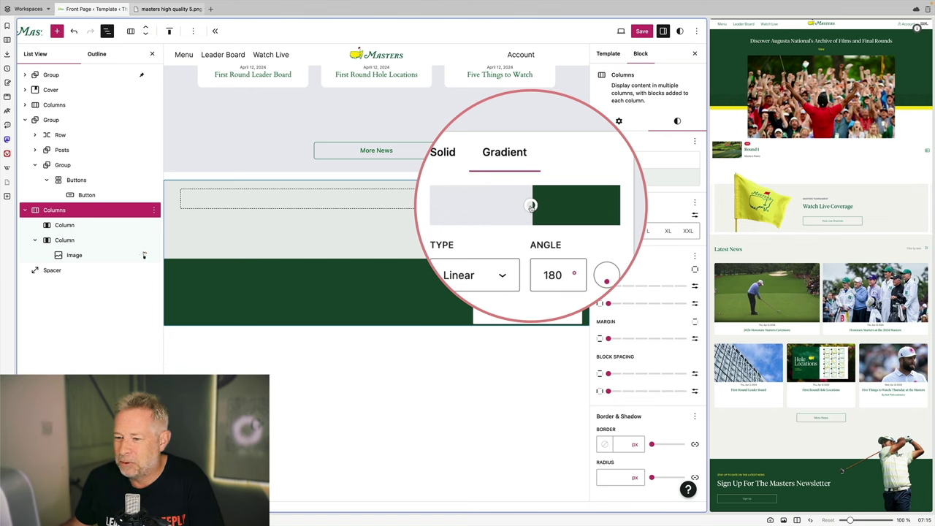
click(531, 206)
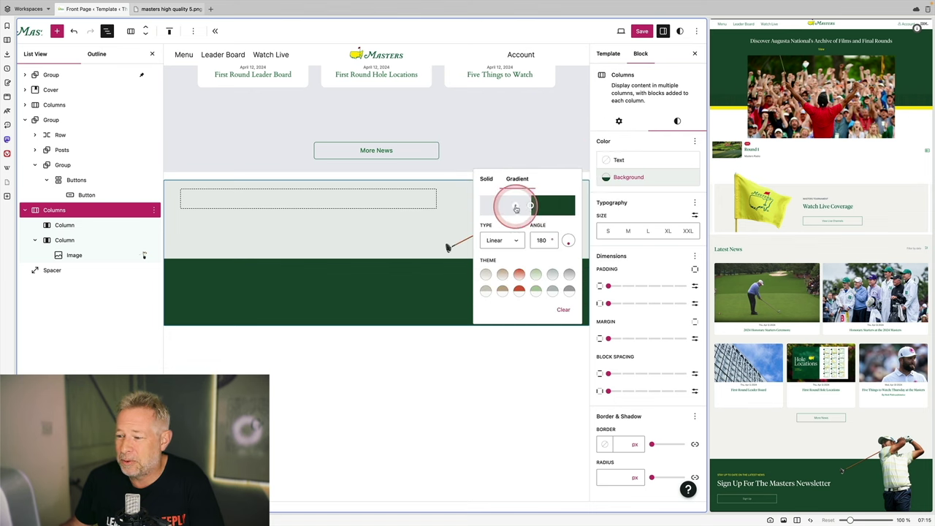
click(677, 122)
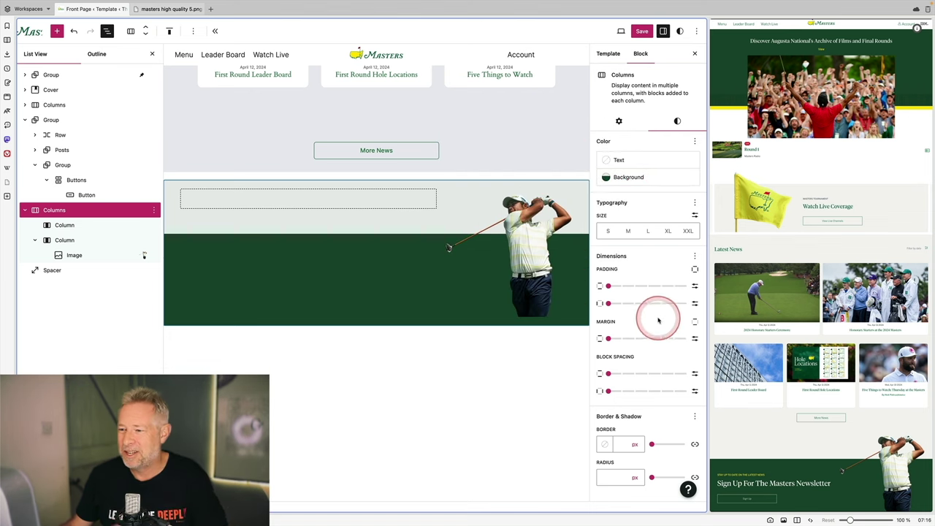
Set the Columns block's vertical margin to 0 and remove its top and bottom padding
mouse_move(635, 340)
mouse_move(614, 341)
mouse_down()
mouse_move(638, 336)
mouse_move(608, 339)
mouse_up()
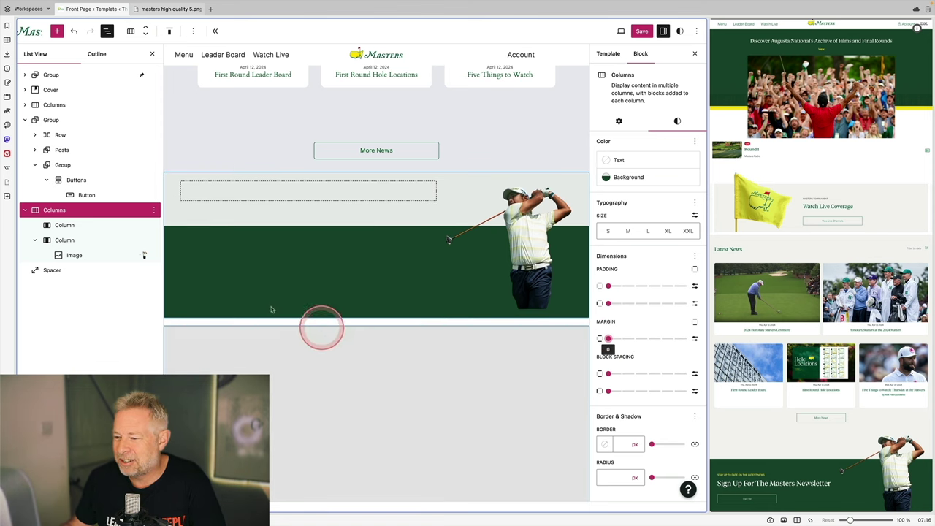
click(309, 350)
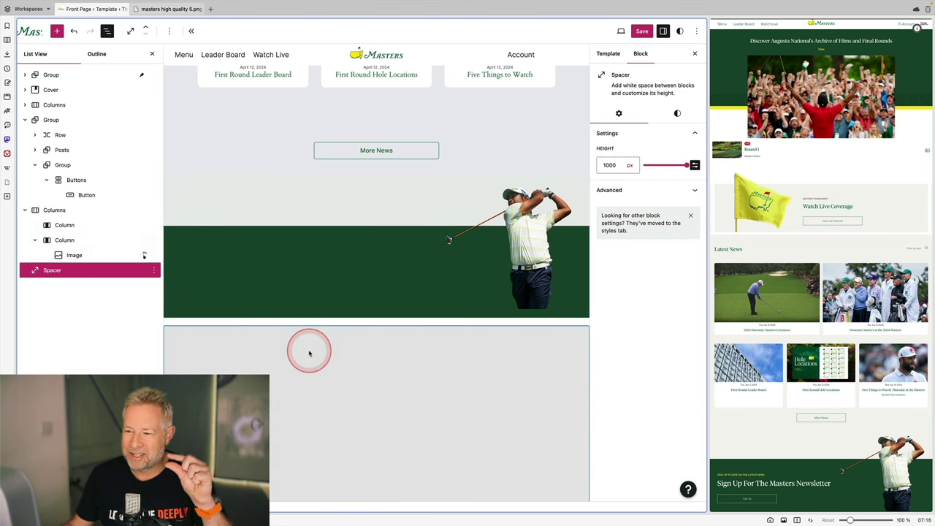
click(485, 204)
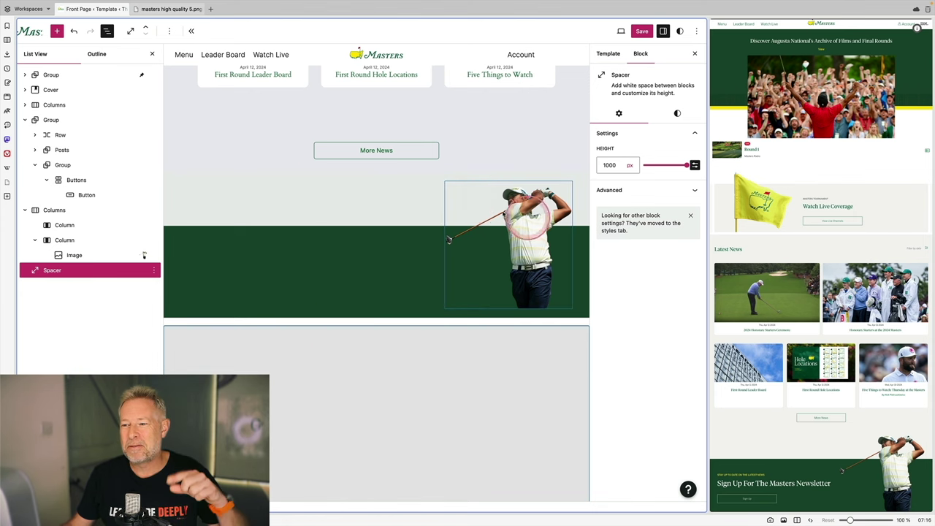
click(347, 203)
click(366, 284)
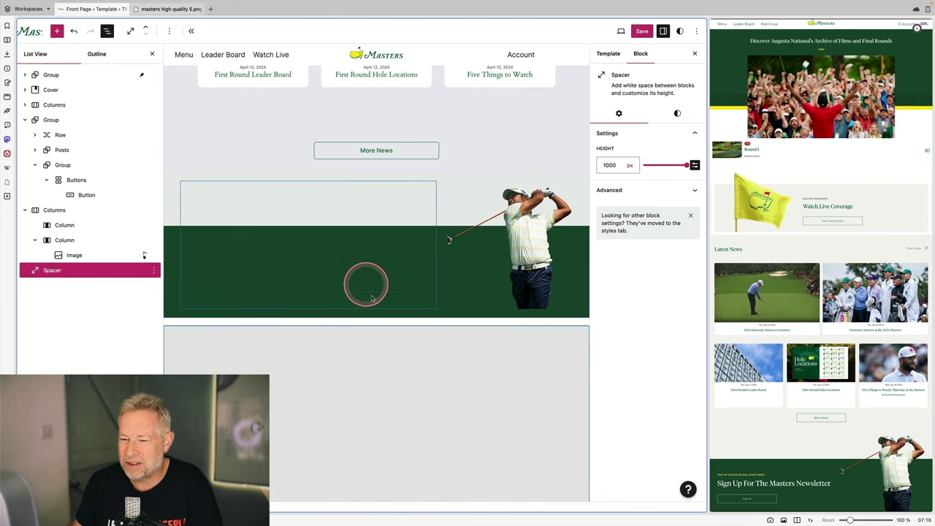
click(283, 270)
click(825, 495)
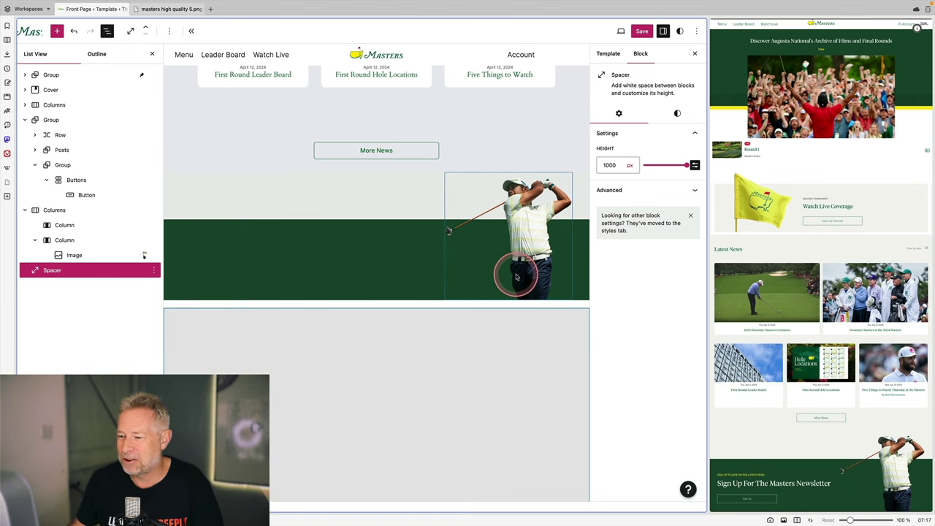
Vertically align the contents of the newsletter Columns block to the bottom
click(89, 211)
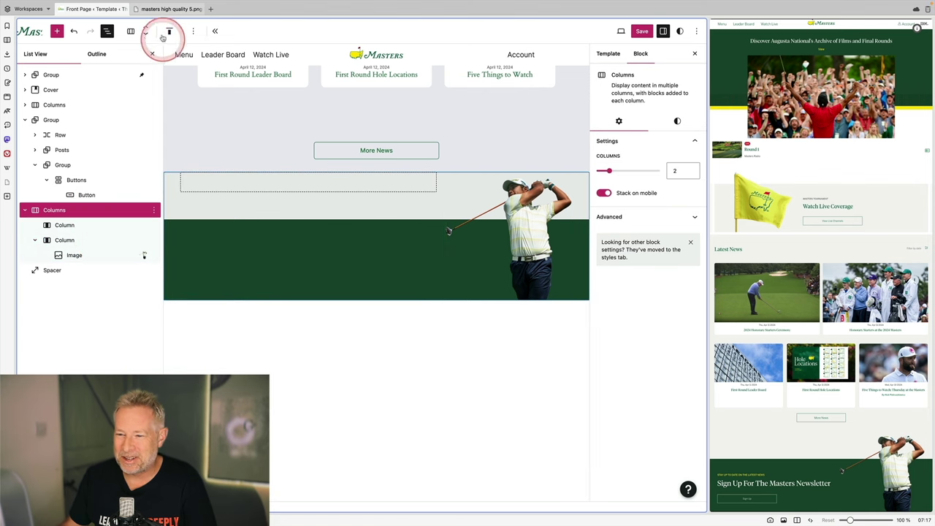
click(165, 32)
click(185, 92)
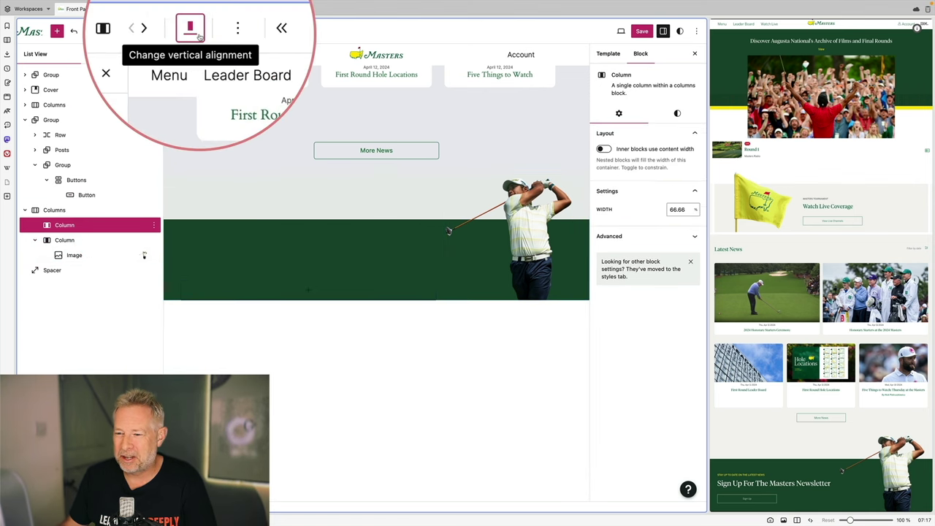
Add the paragraph "STAY UP TO DATE ON THE LATEST NEWS" to the wider column and color its text yellow
click(286, 293)
click(265, 354)
text(STAY)
click(618, 132)
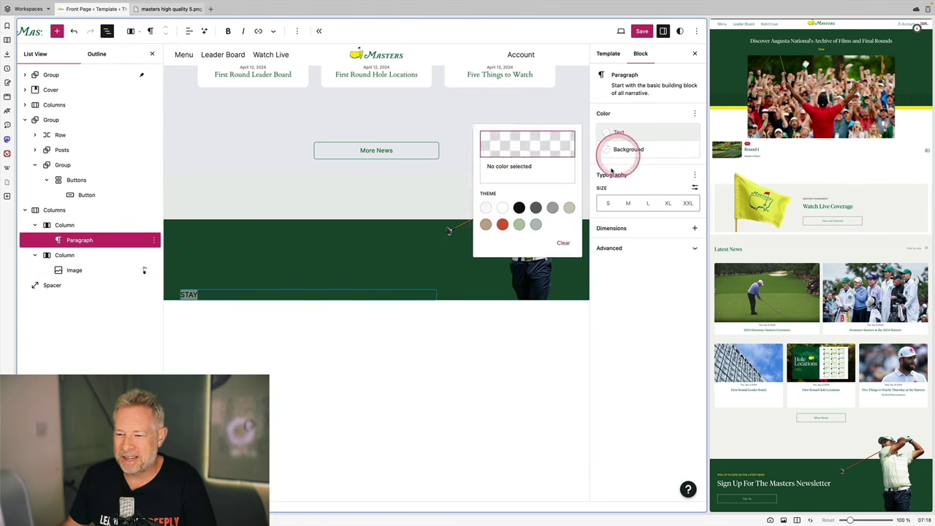
click(523, 143)
click(396, 230)
click(466, 138)
click(197, 295)
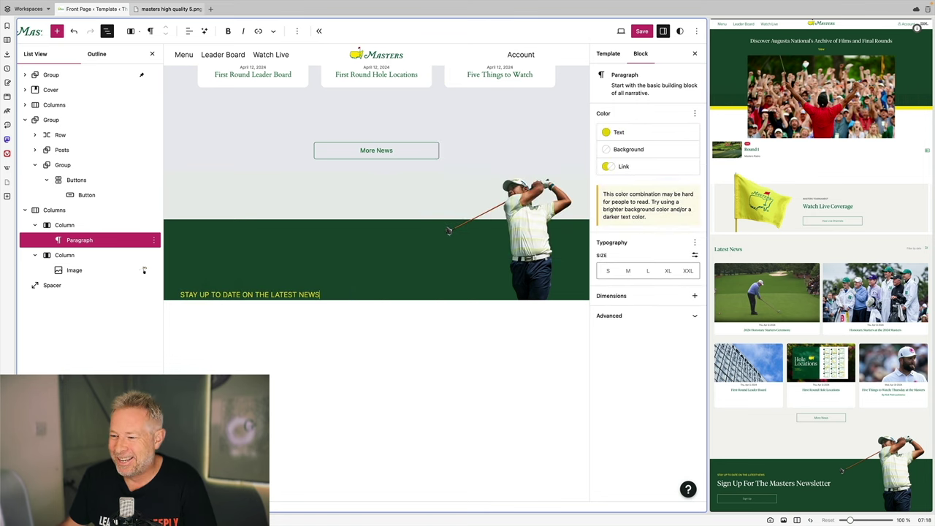
Set the yellow paragraph's custom font size to 0.7 rem
click(607, 271)
click(695, 255)
click(621, 272)
key(BackSpace)
text(8)
key(BackSpace)
text(7)
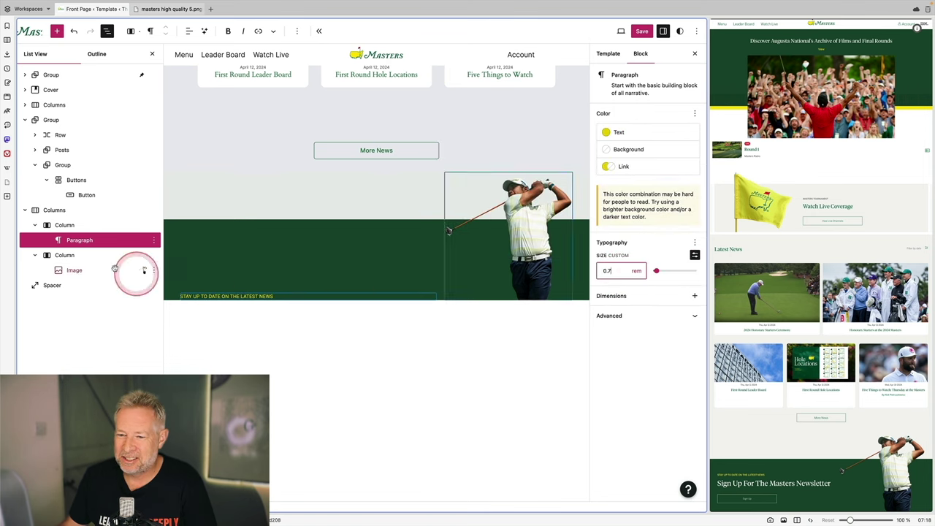
Add the heading "Sign Up For the Masters Newsletter" below the paragraph and color its text white
click(296, 296)
key(Return)
text(/h)
key(Return)
text(sletter)
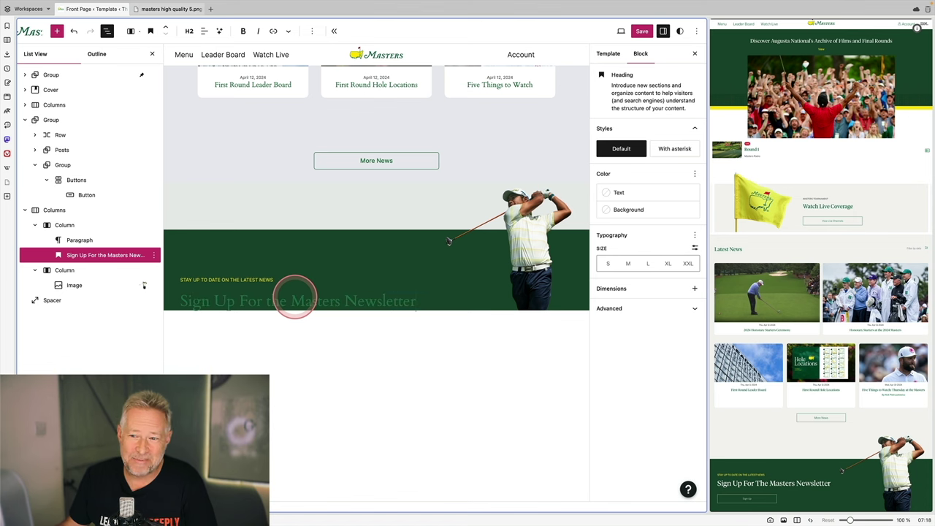
click(619, 192)
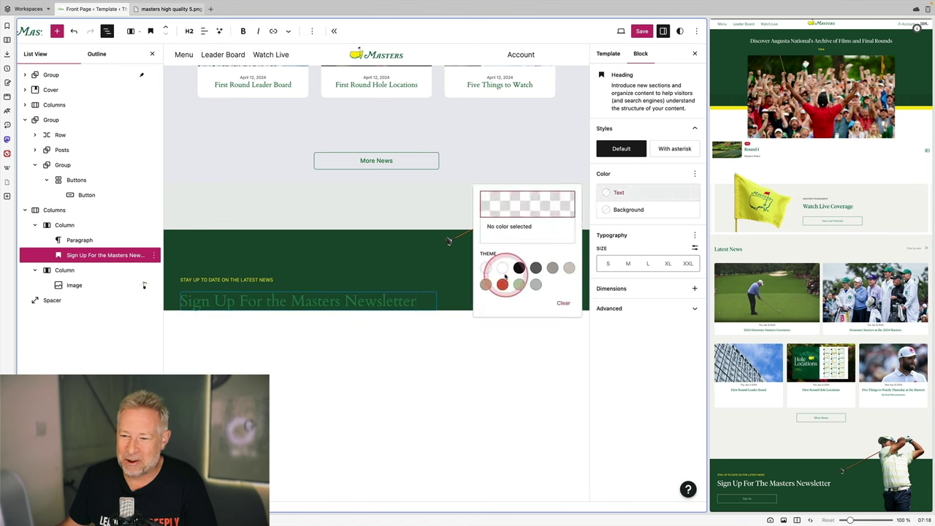
click(503, 271)
Add a Buttons block below the newsletter heading with a button labelled "Sign Up"
click(426, 300)
key(Return)
text(/b)
key(Return)
text(Sign Up)
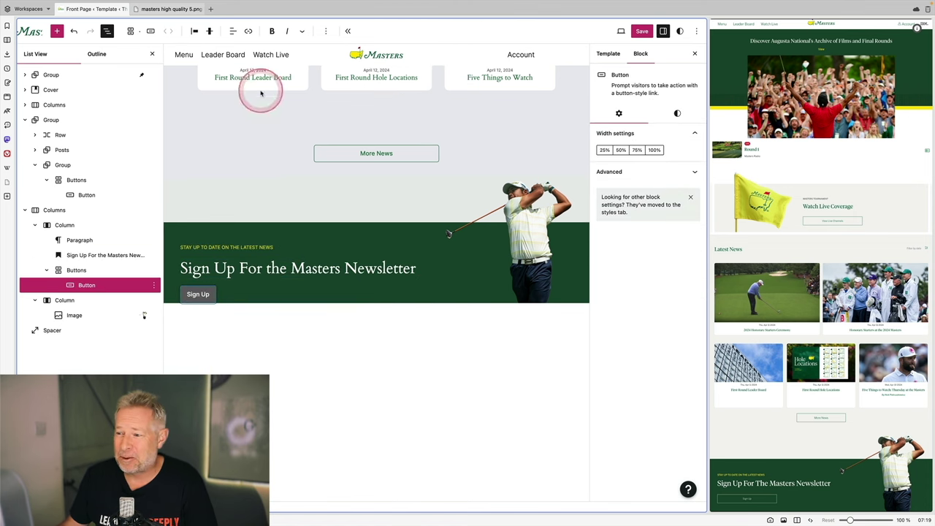
Group the newsletter paragraph, heading and Buttons block, and turn off the Group's content width for inner blocks
shift+click(104, 273)
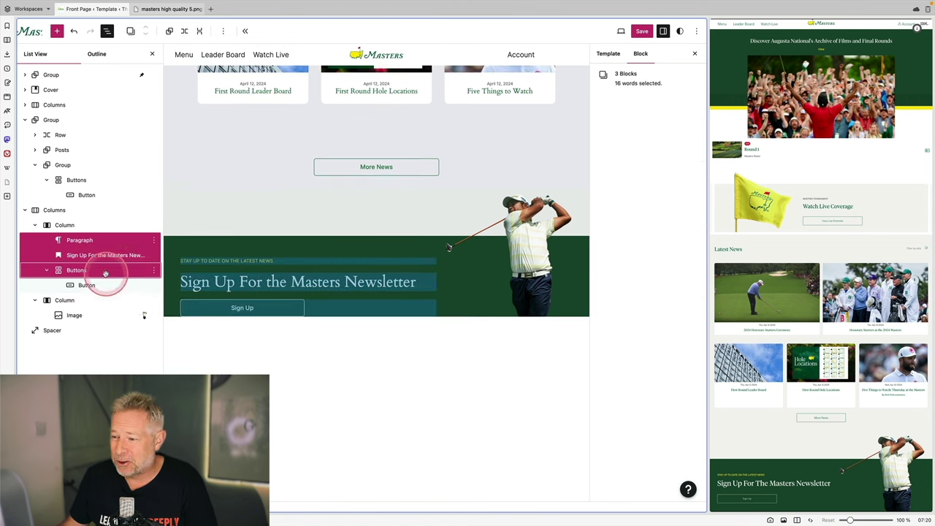
click(154, 240)
click(183, 366)
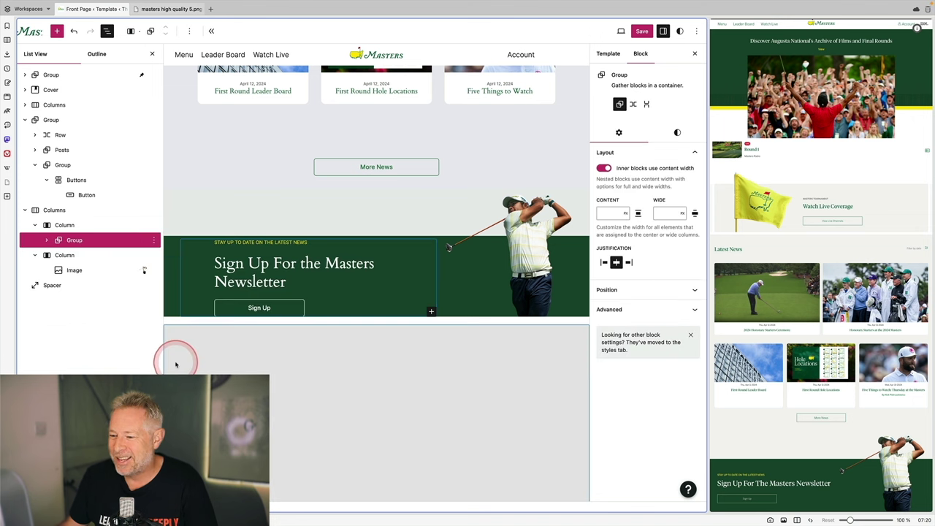
click(603, 168)
Adjust the block spacing and vertical padding of the newsletter Group
click(677, 133)
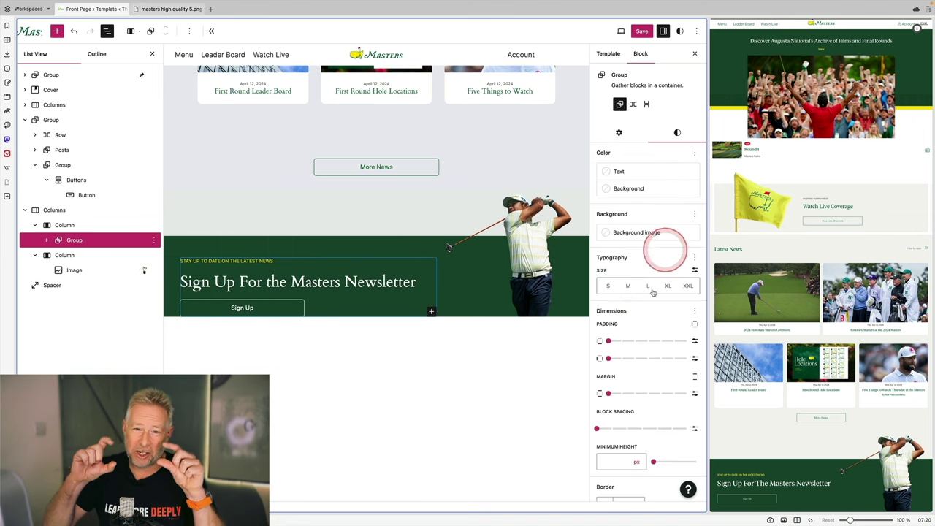
drag(608, 429, 632, 334)
click(485, 358)
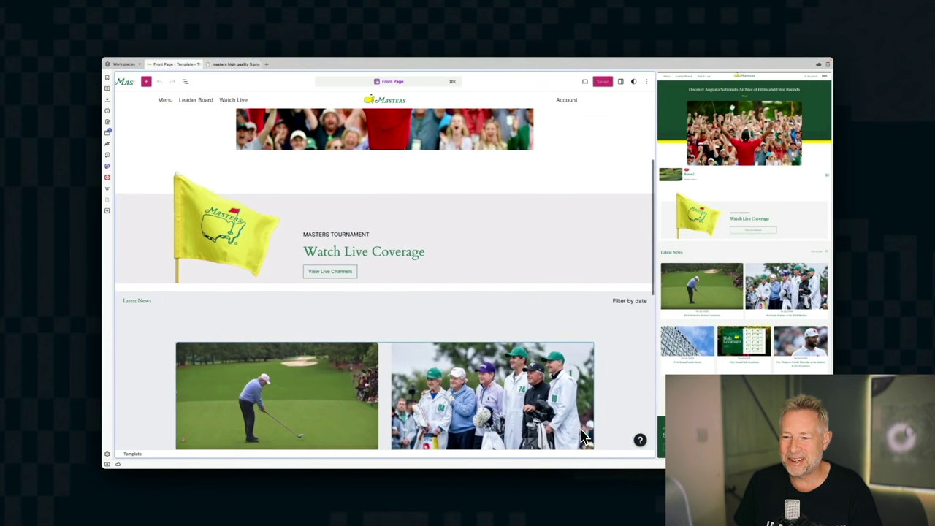
scroll(582, 436, up, 3)
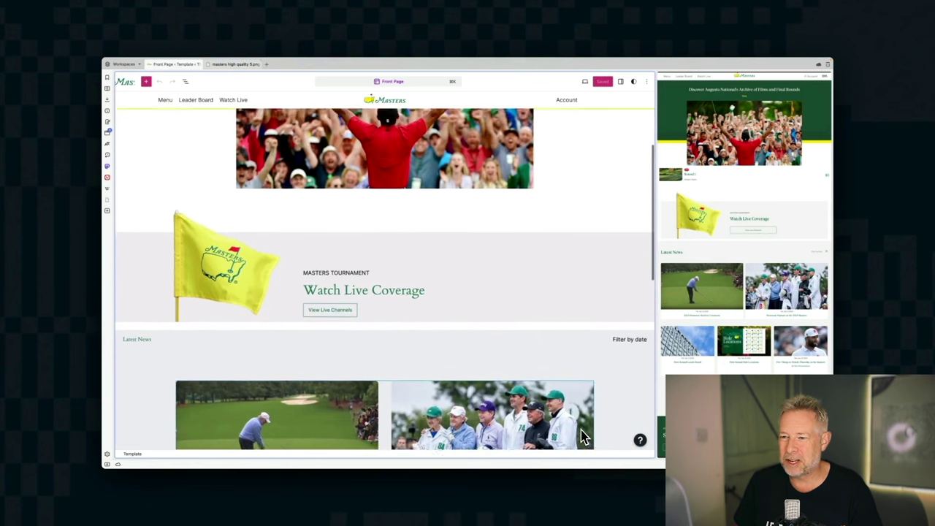
scroll(582, 436, up, 1)
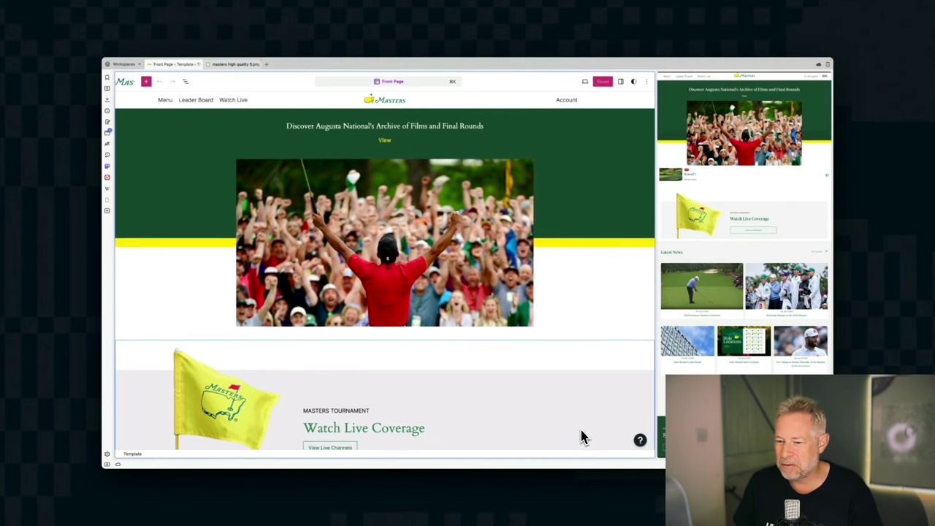
scroll(582, 436, down, 5)
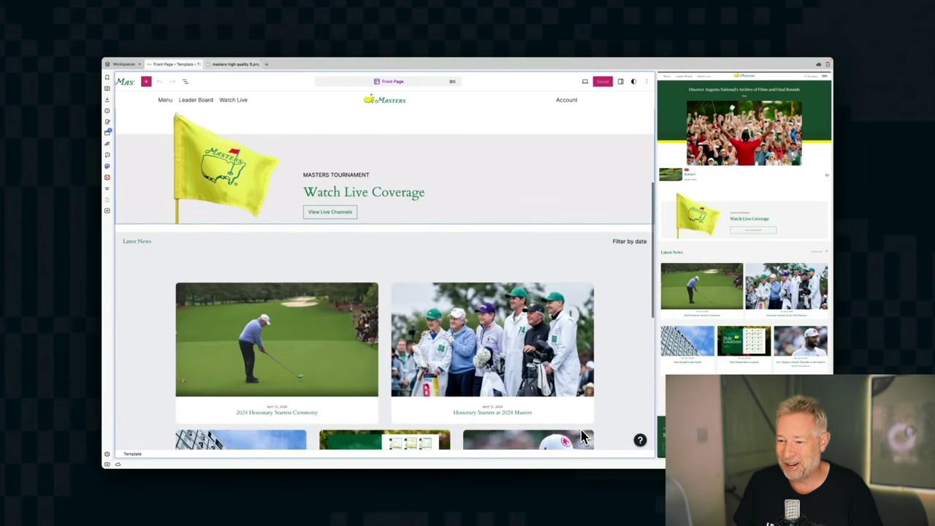
Review the finished front page from the live coverage section through Latest News and the newsletter section, and back up to the hero
scroll(582, 436, down, 2)
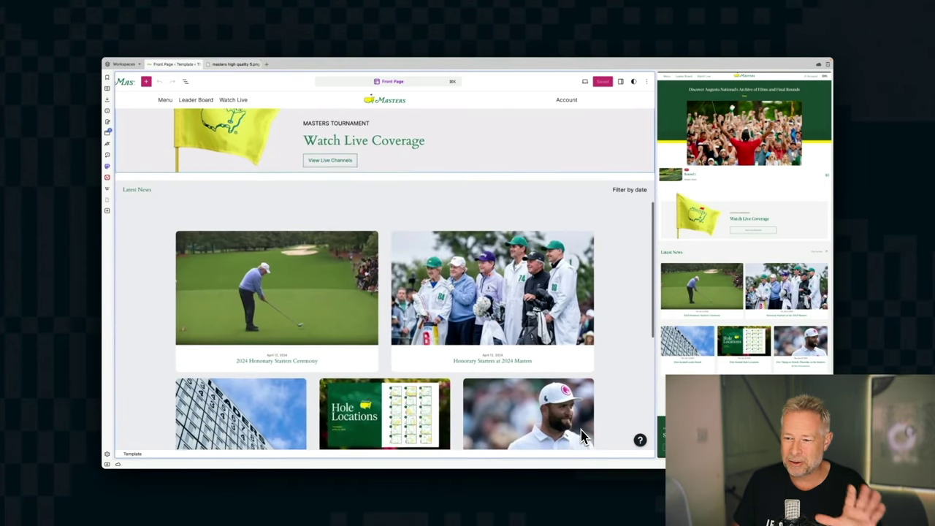
scroll(582, 436, down, 3)
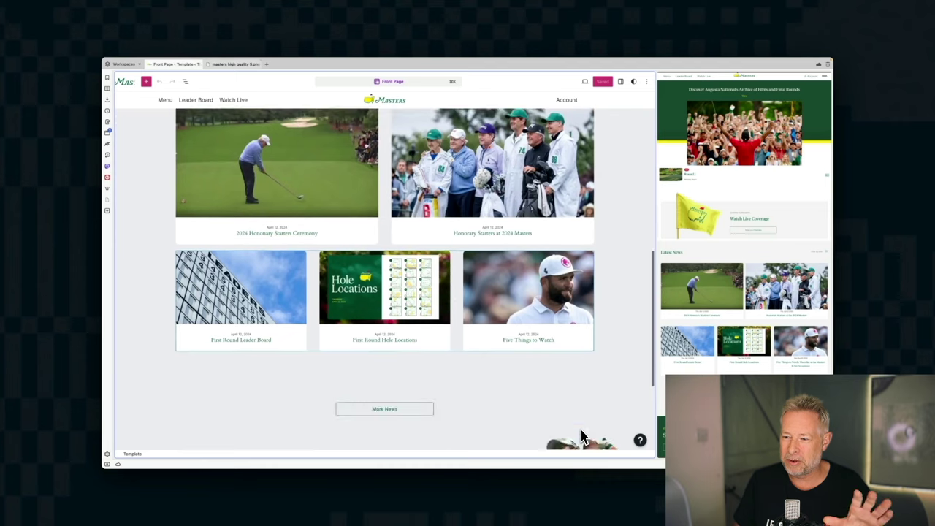
scroll(582, 436, down, 2)
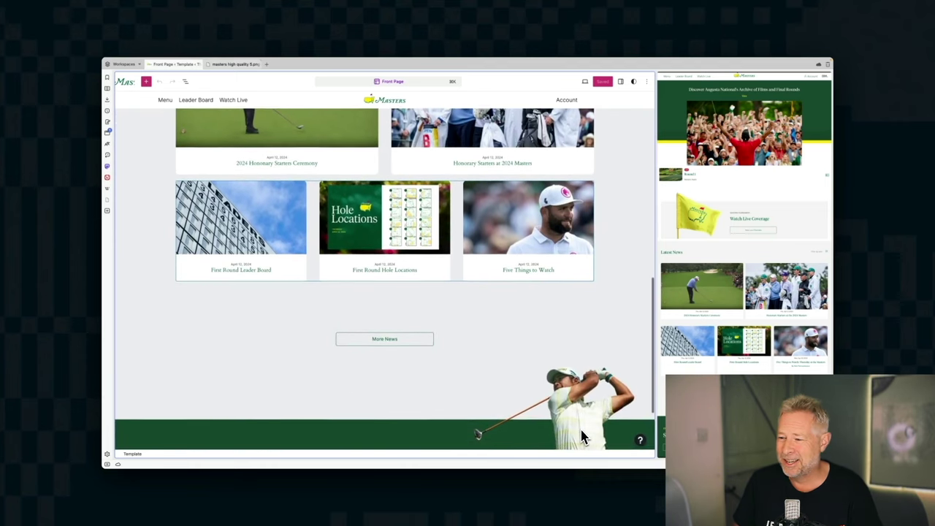
scroll(583, 437, down, 3)
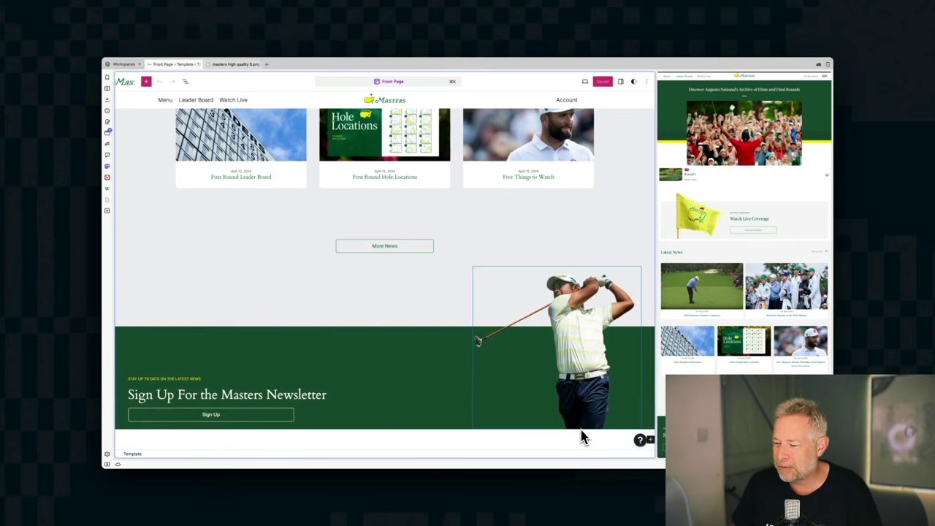
scroll(582, 436, up, 7)
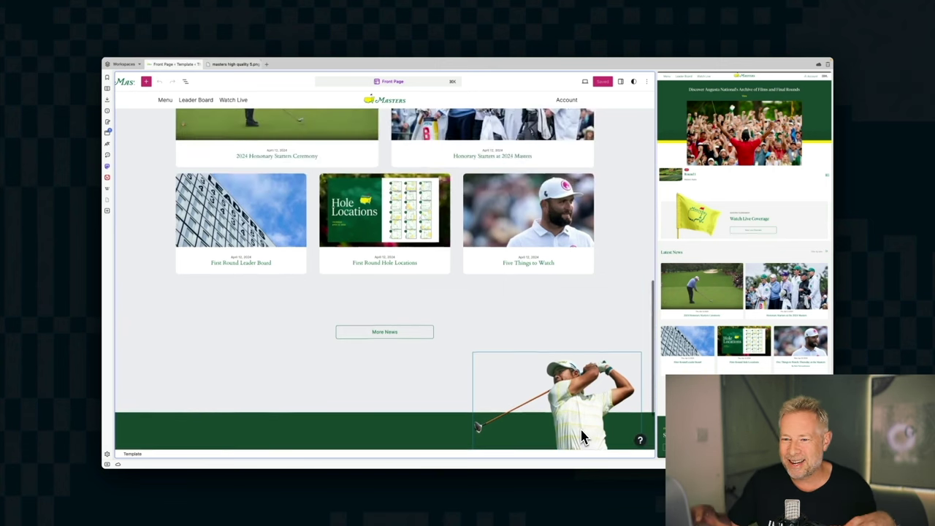
scroll(583, 436, up, 2)
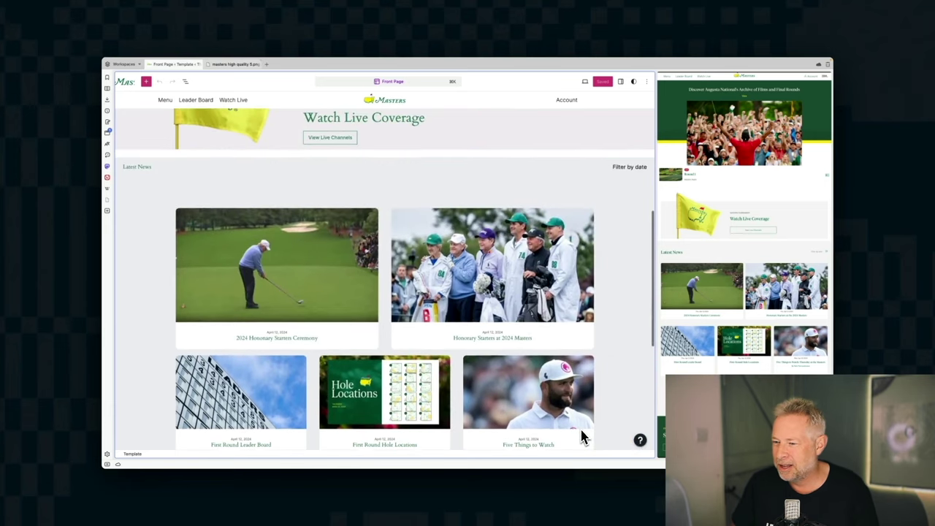
scroll(582, 436, up, 8)
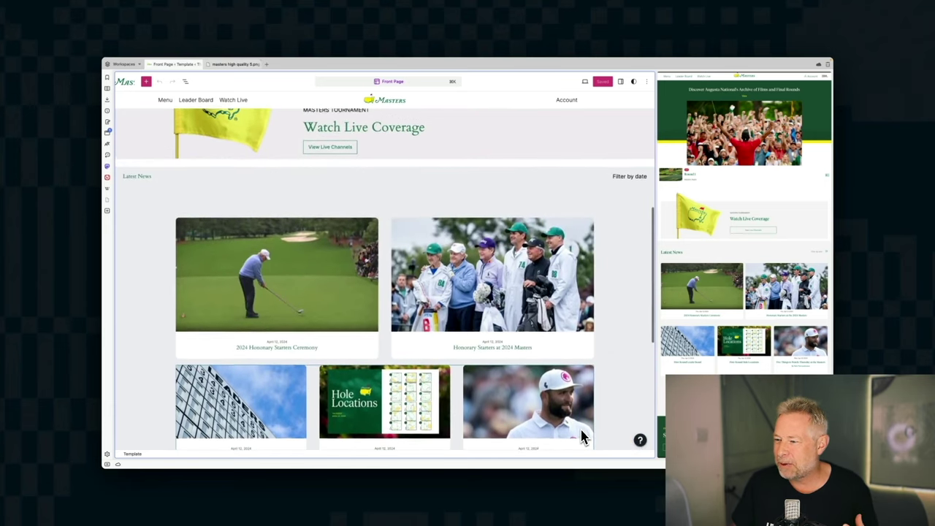
scroll(582, 436, up, 1)
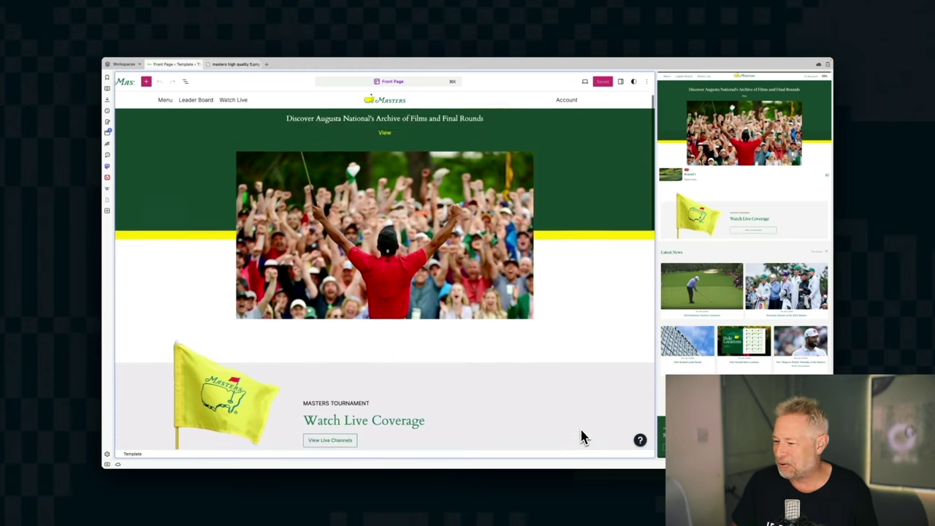